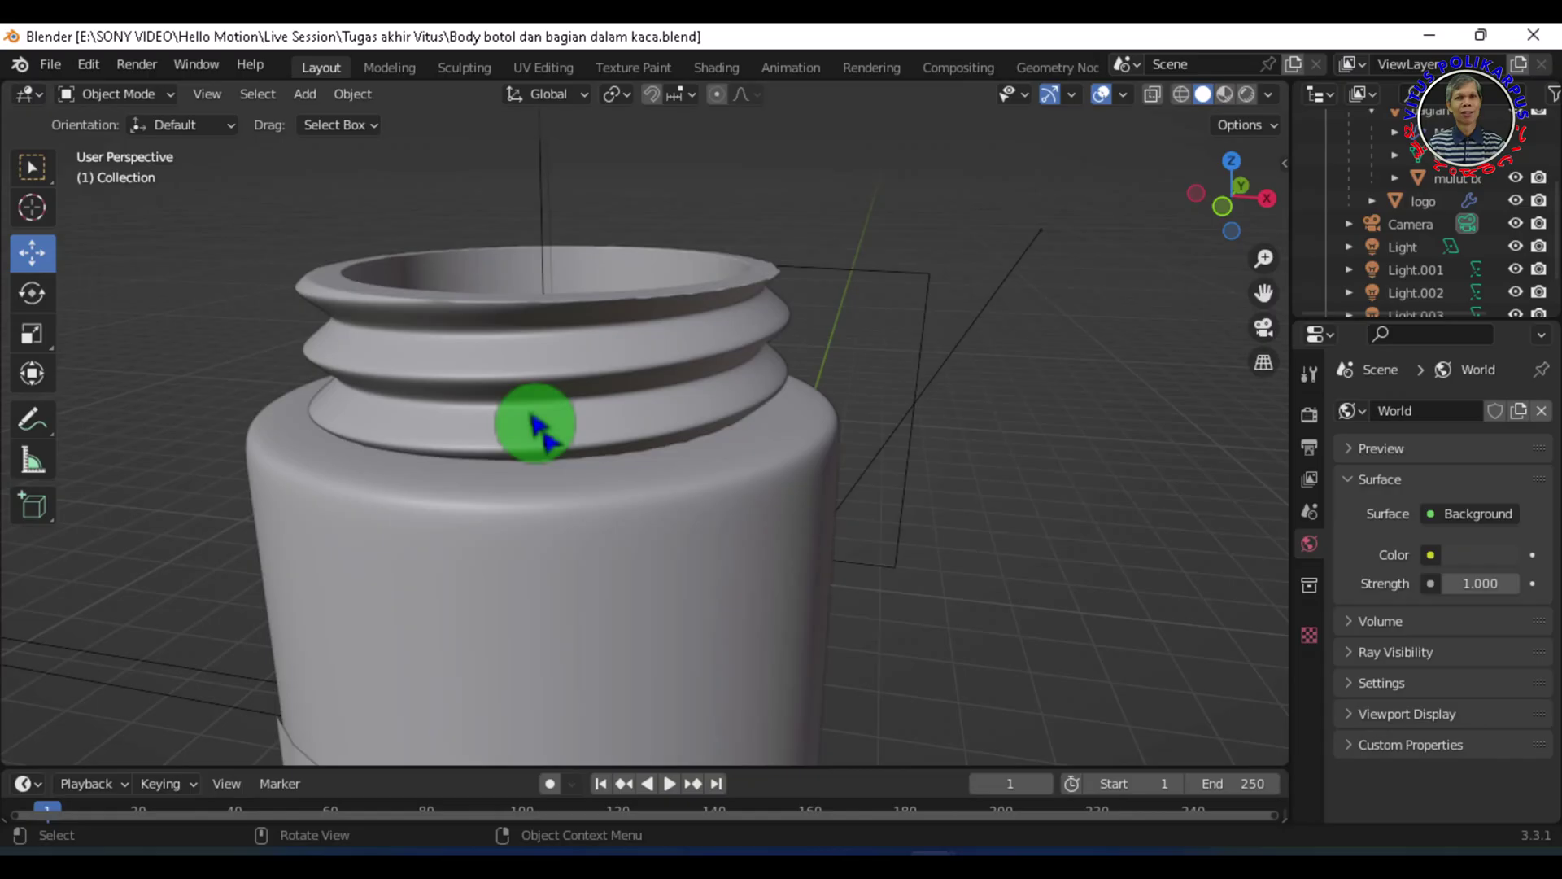
{"action": "left_click", "coordinate": [525, 370]}
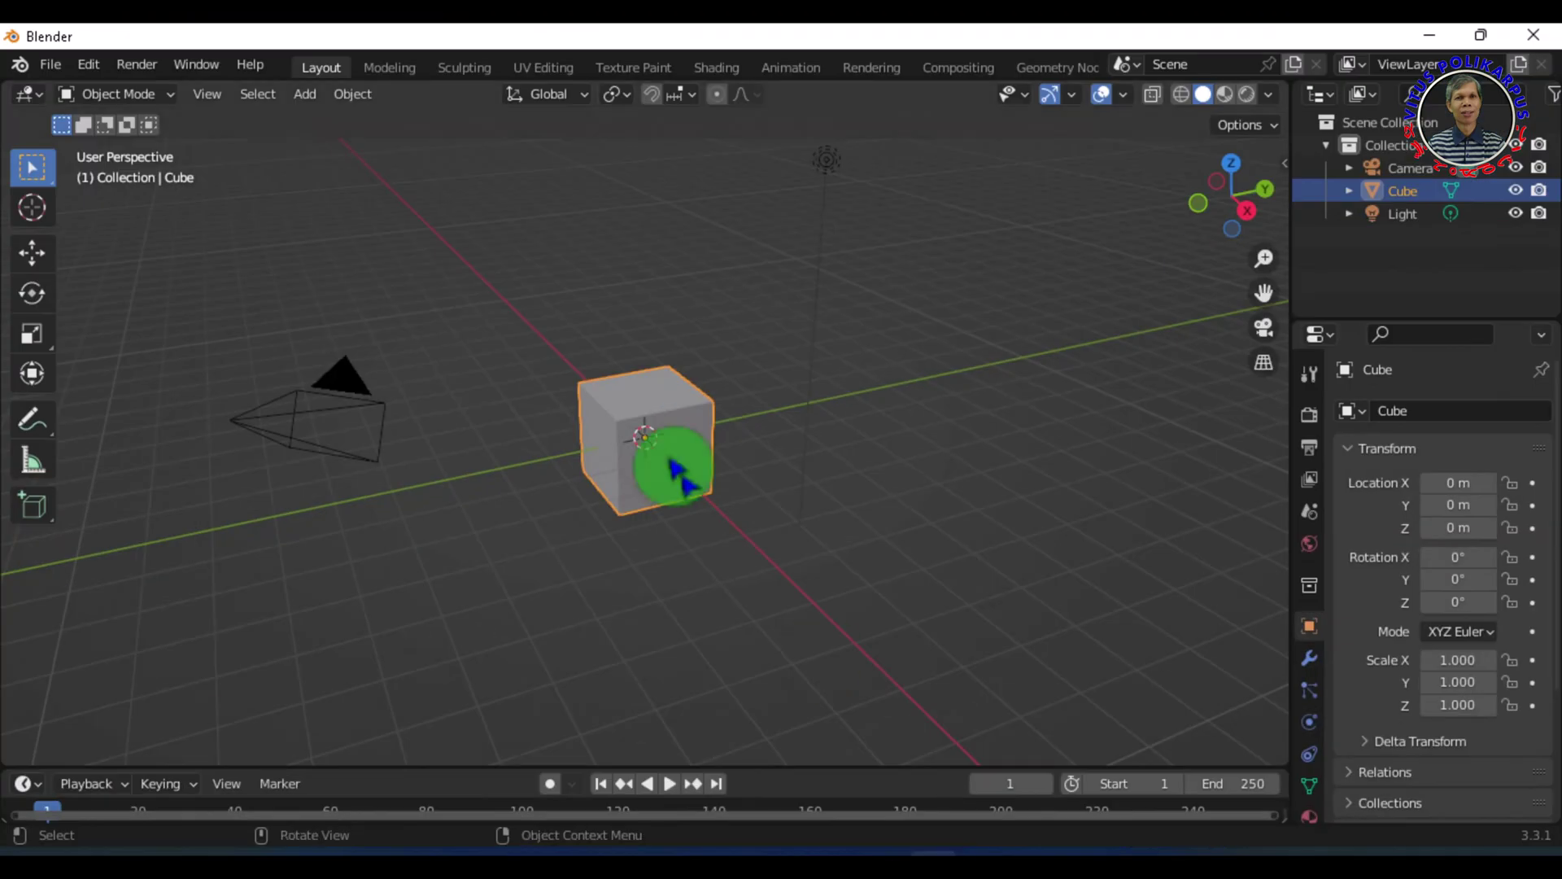
Step: Delete the default cube and add a Bolt mesh at the scene origin
{"action": "key", "text": "Delete"}
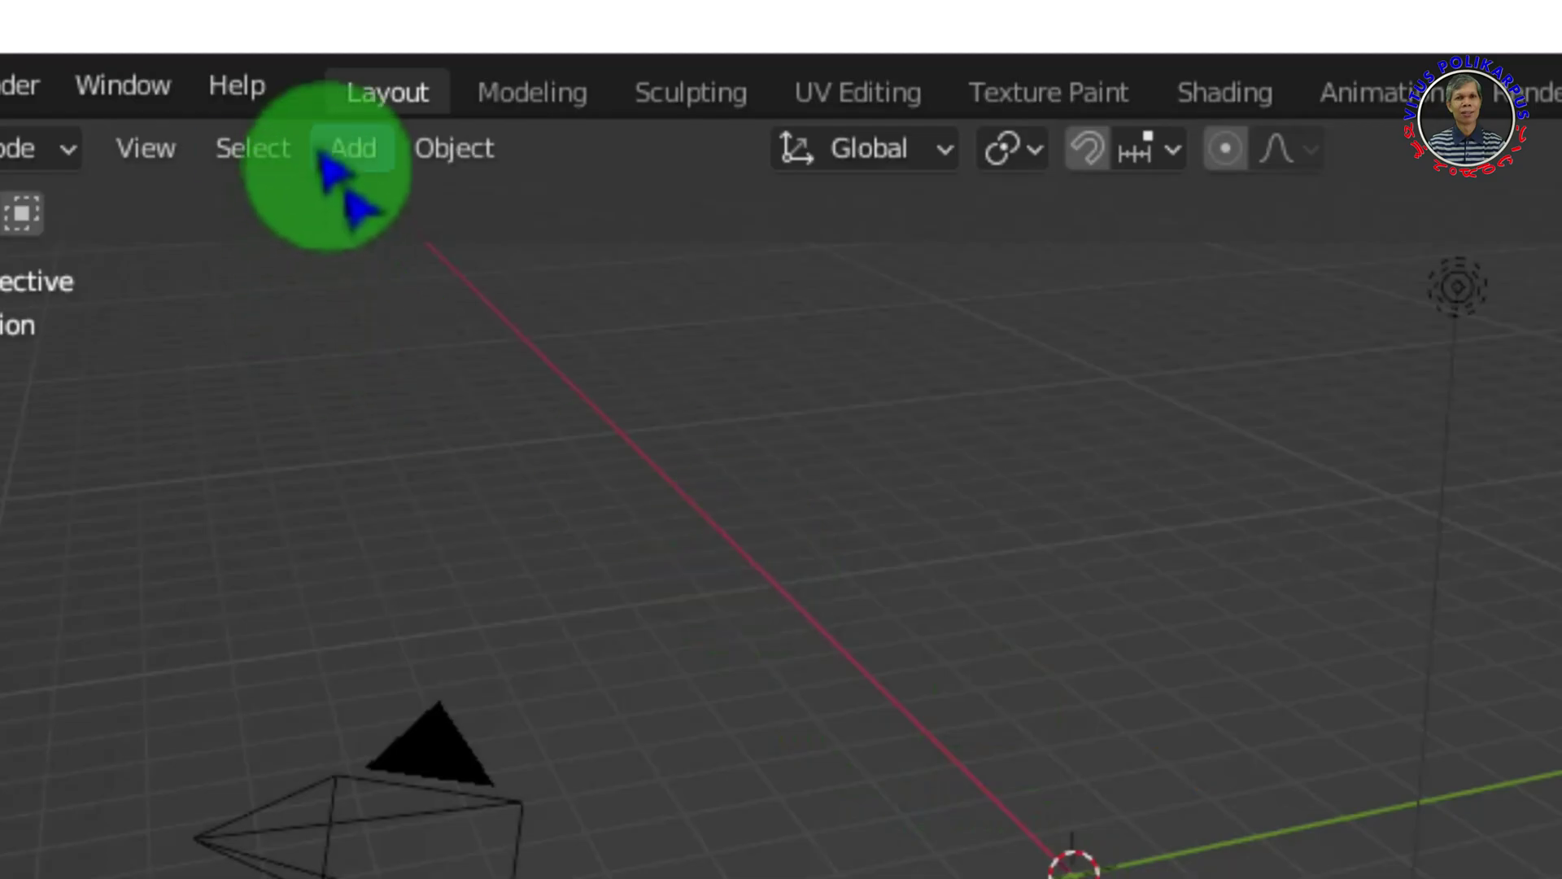
{"action": "left_click", "coordinate": [329, 156]}
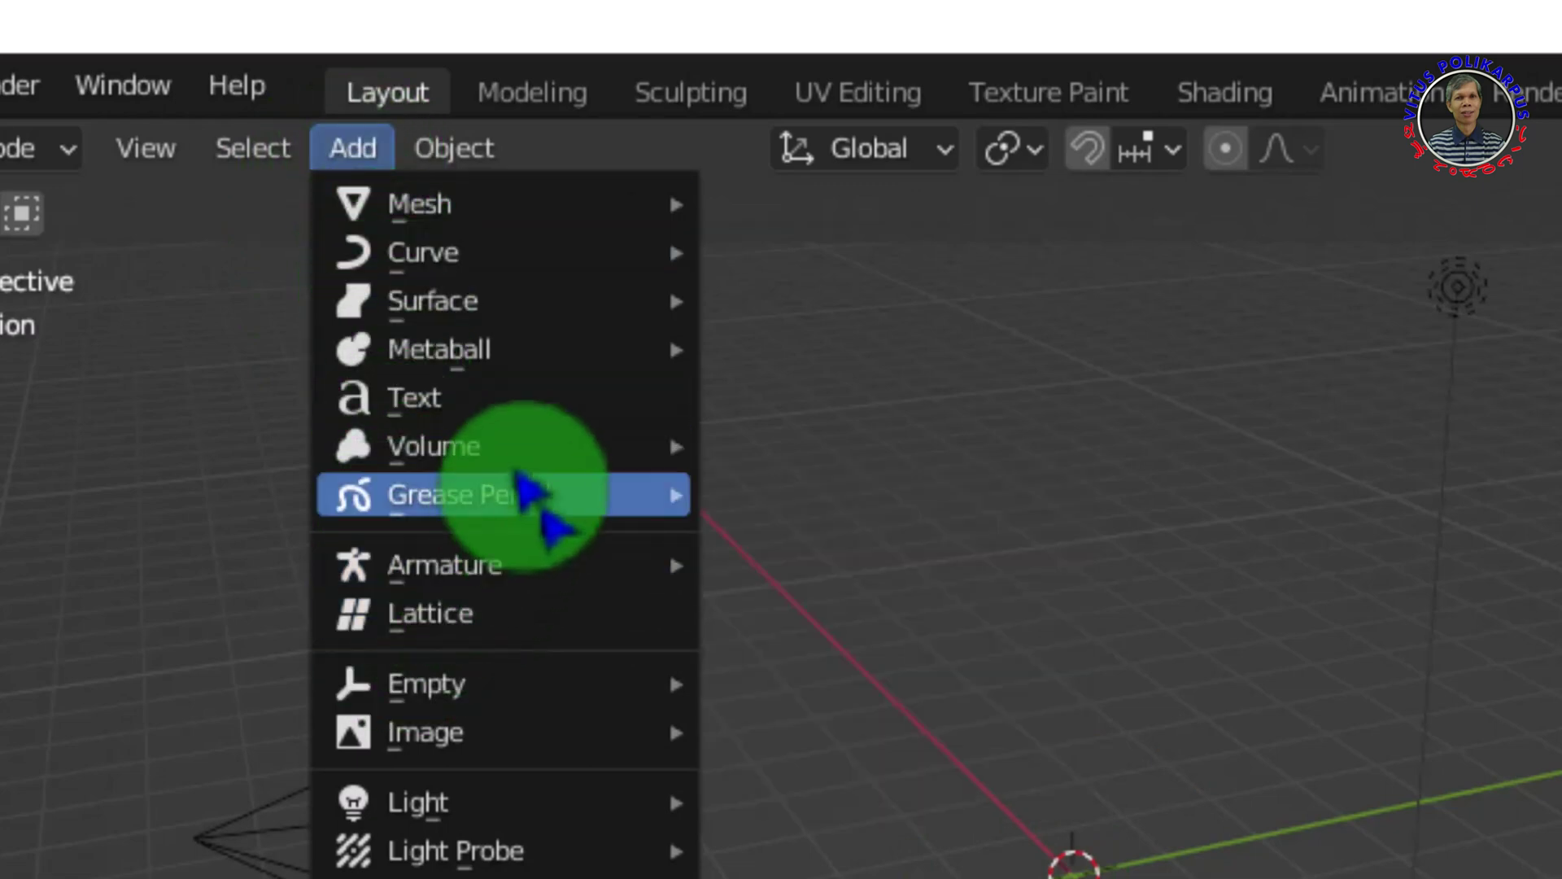
{"action": "mouse_move", "coordinate": [553, 208]}
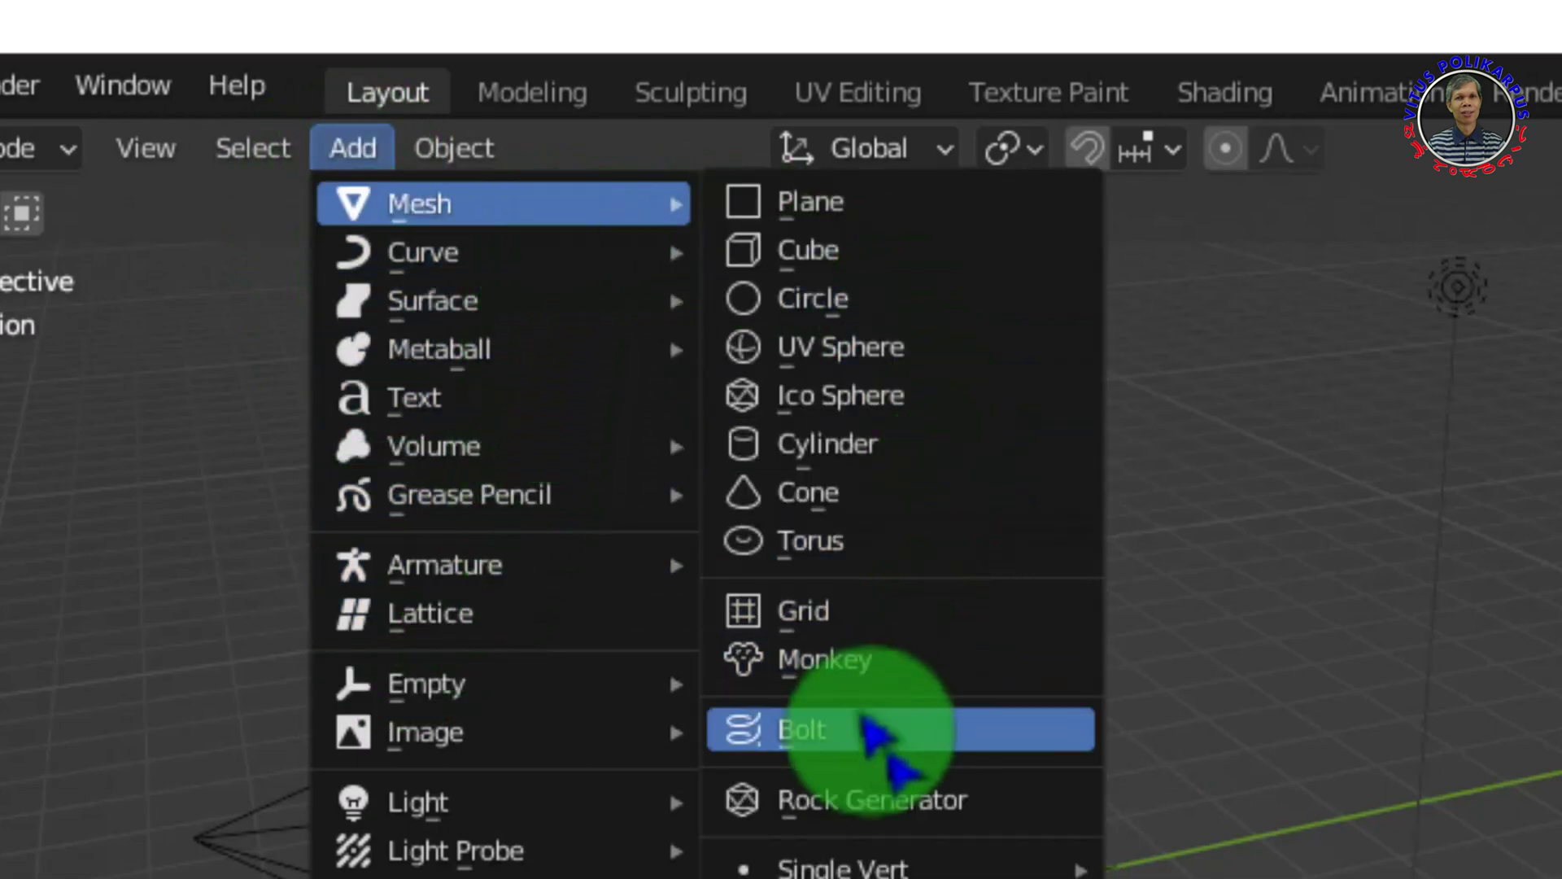
{"action": "left_click", "coordinate": [865, 741]}
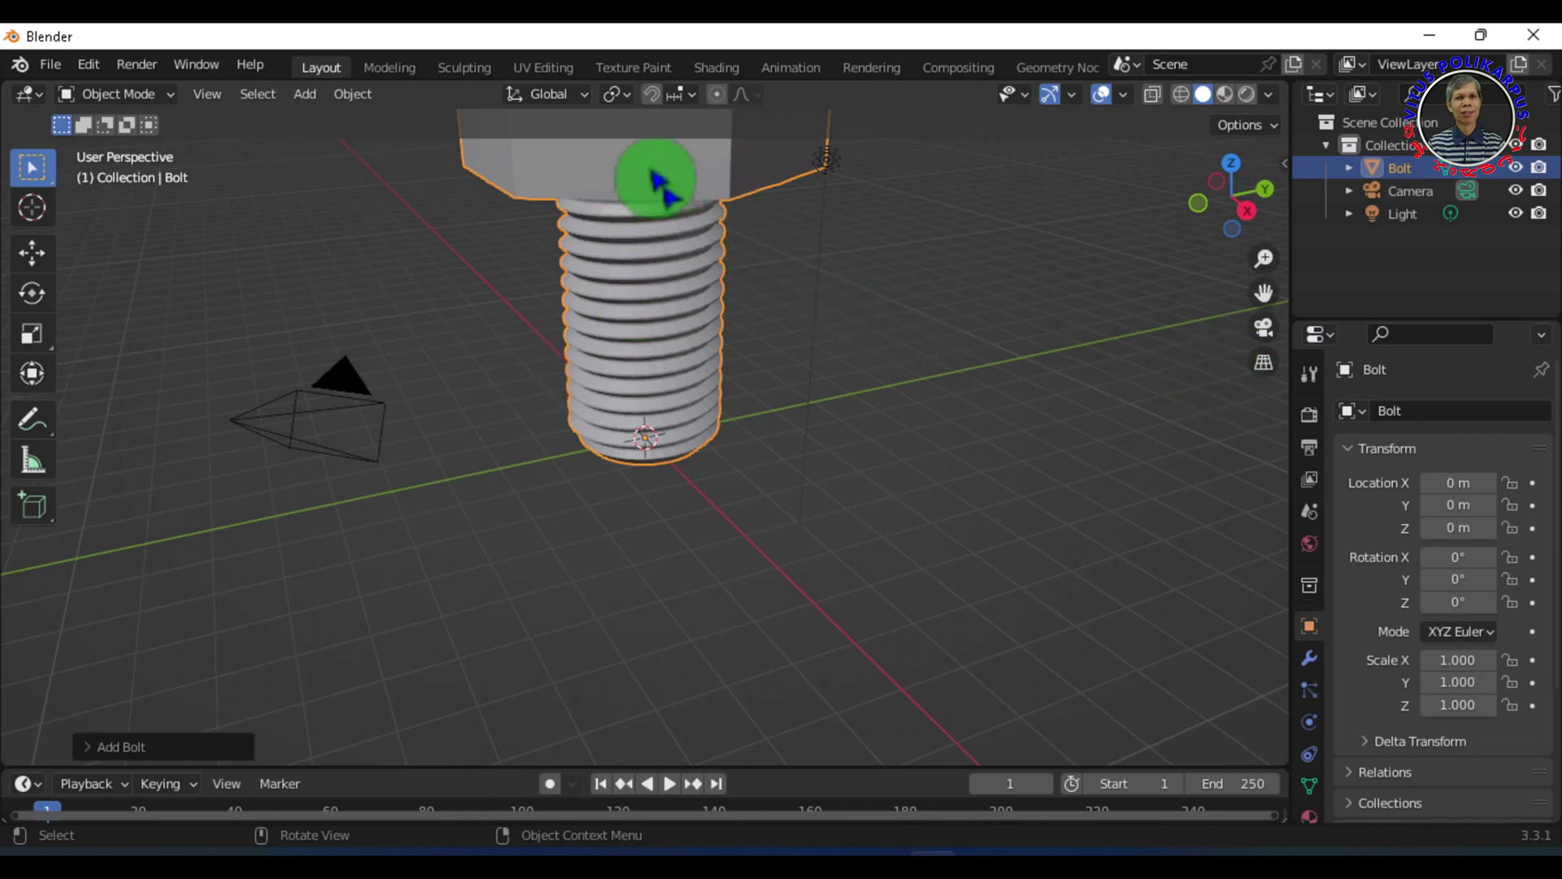
Step: Move the bolt down along the Z axis to about -3.09 m
{"action": "key", "text": "shift+space"}
{"action": "key", "text": "g"}
{"action": "left_click_drag", "start_coordinate": [644, 358], "coordinate": [642, 521]}
Step: Search the add-on preferences for "bolt" to check the BoltFactory add-on, and close the preferences
{"action": "left_click", "coordinate": [309, 99]}
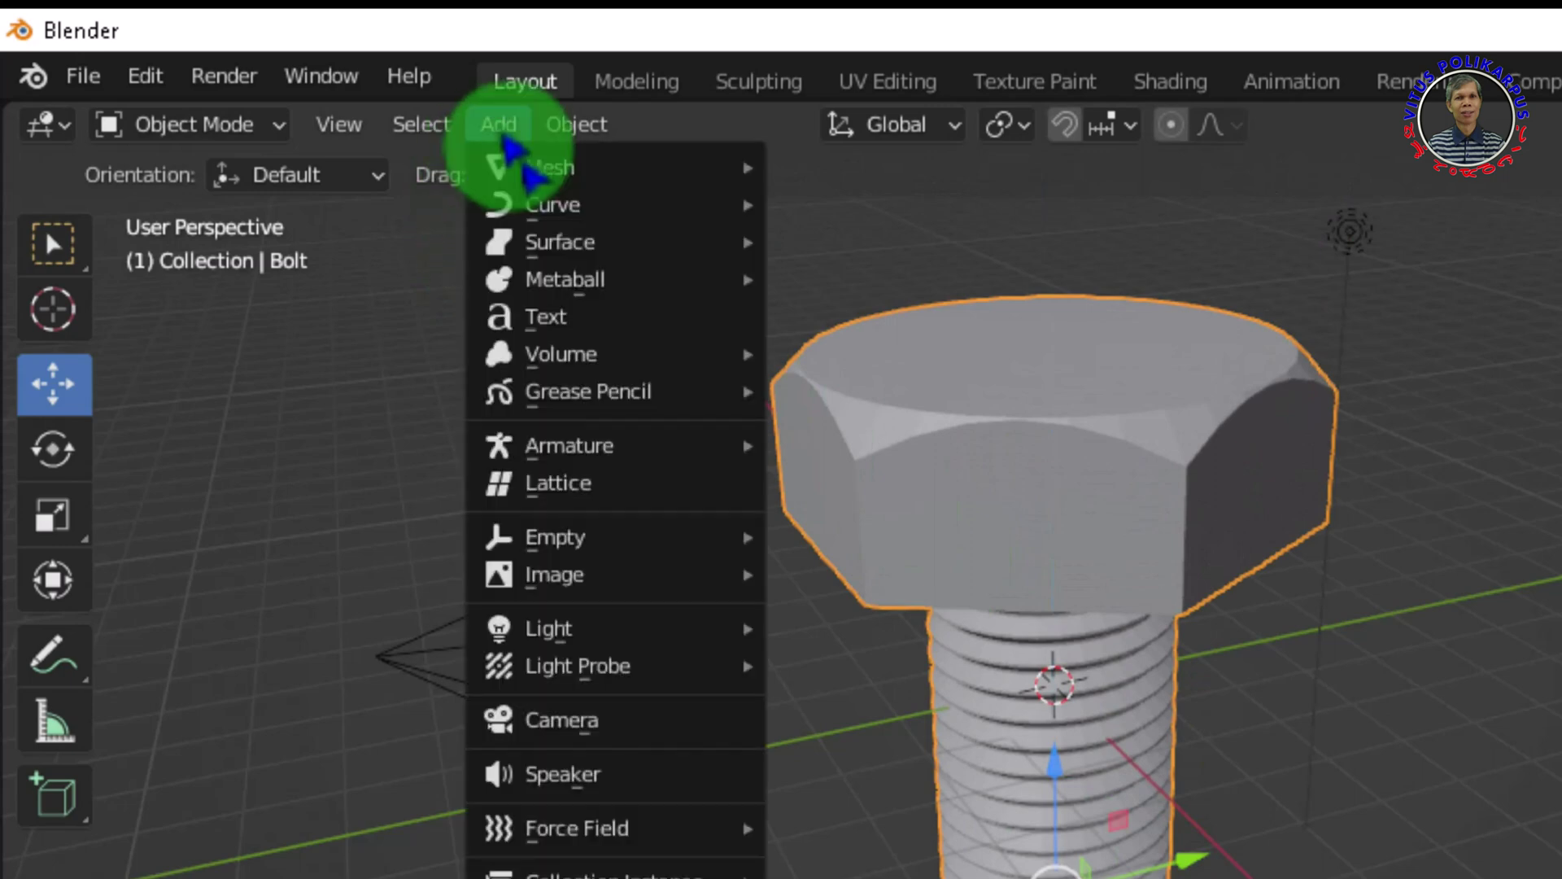
{"action": "mouse_move", "coordinate": [724, 173]}
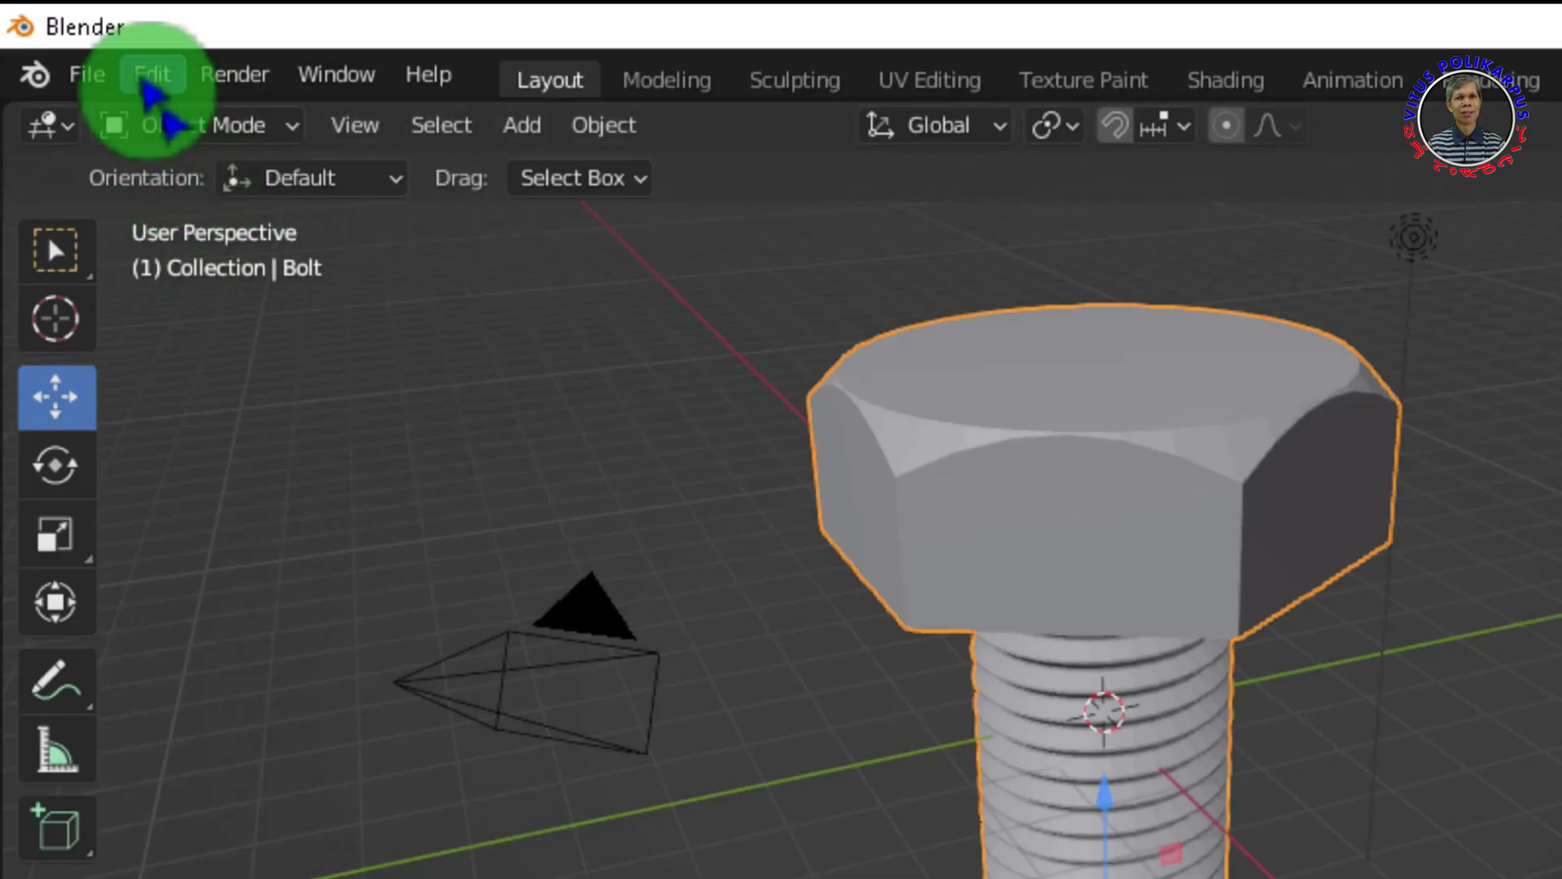
{"action": "left_click", "coordinate": [86, 65]}
{"action": "left_click", "coordinate": [114, 391]}
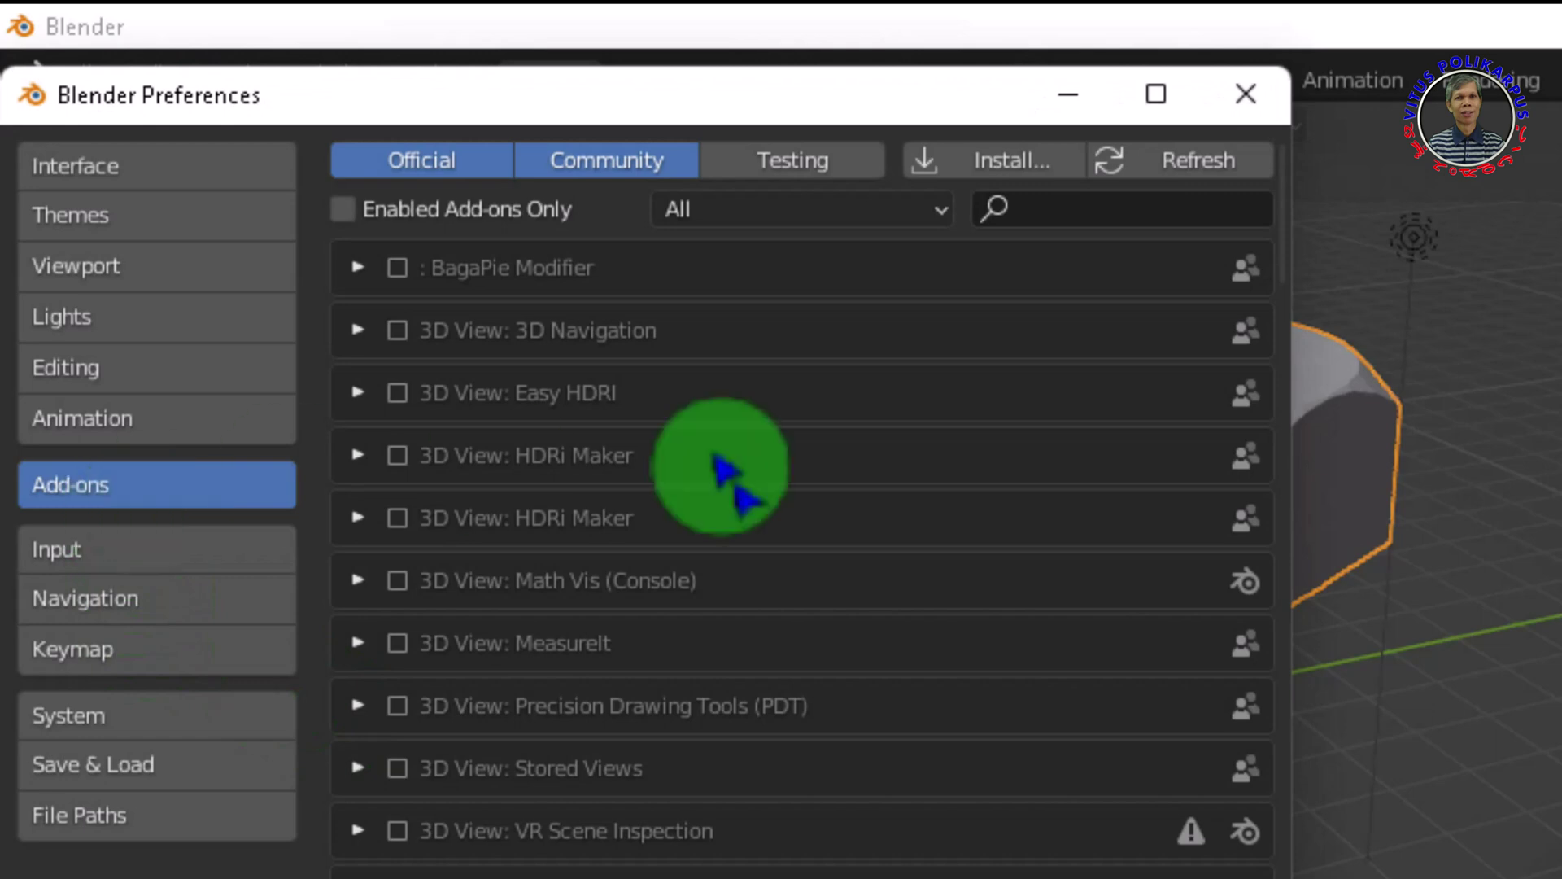
{"action": "left_click", "coordinate": [1066, 216]}
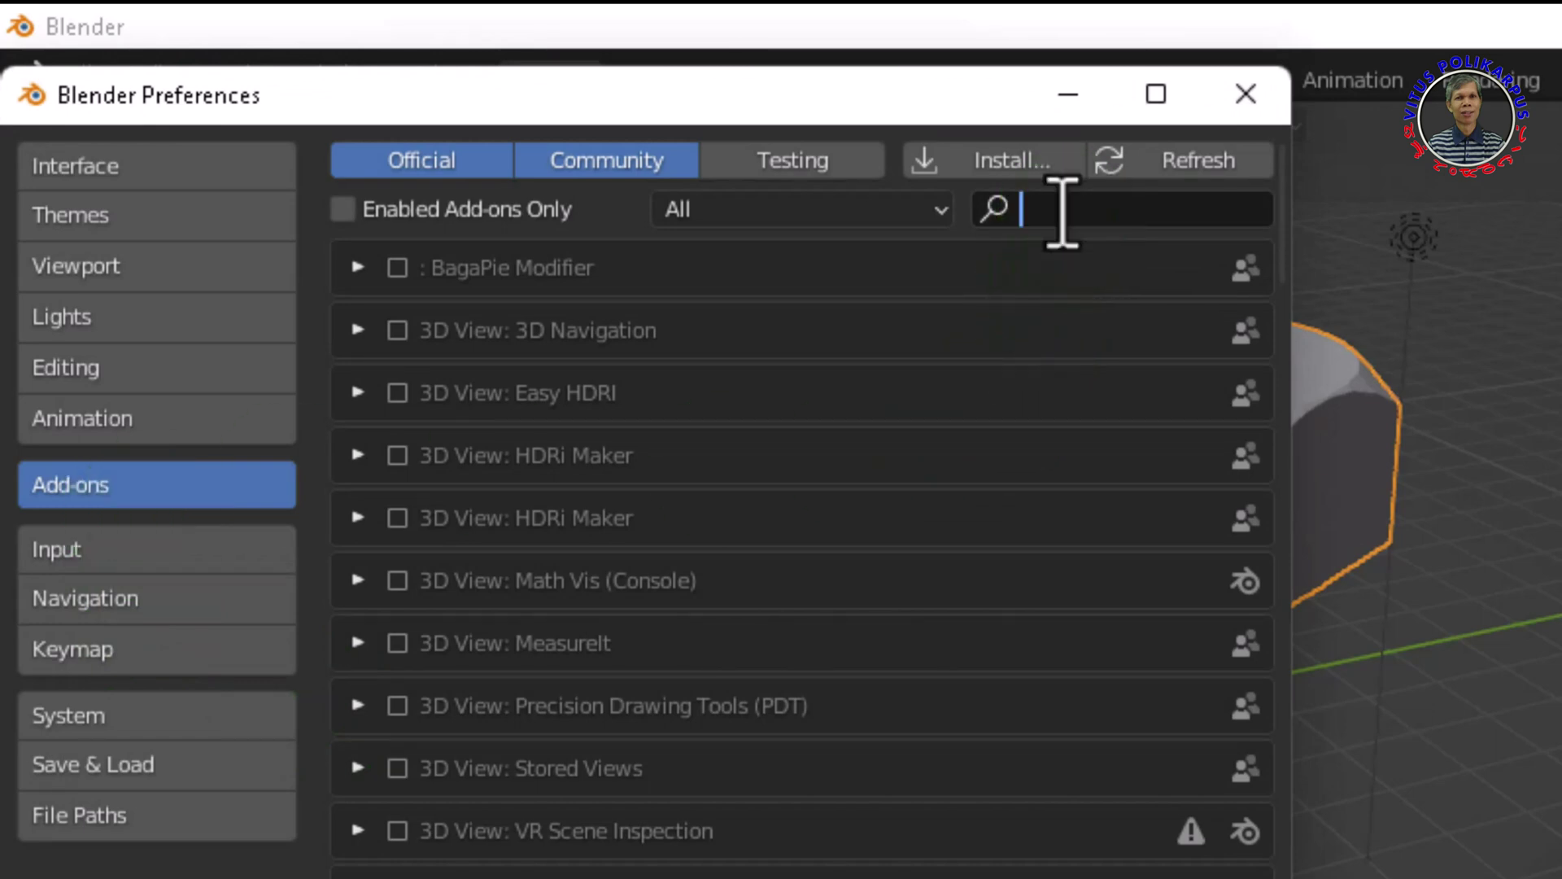
{"action": "type", "text": "bolt"}
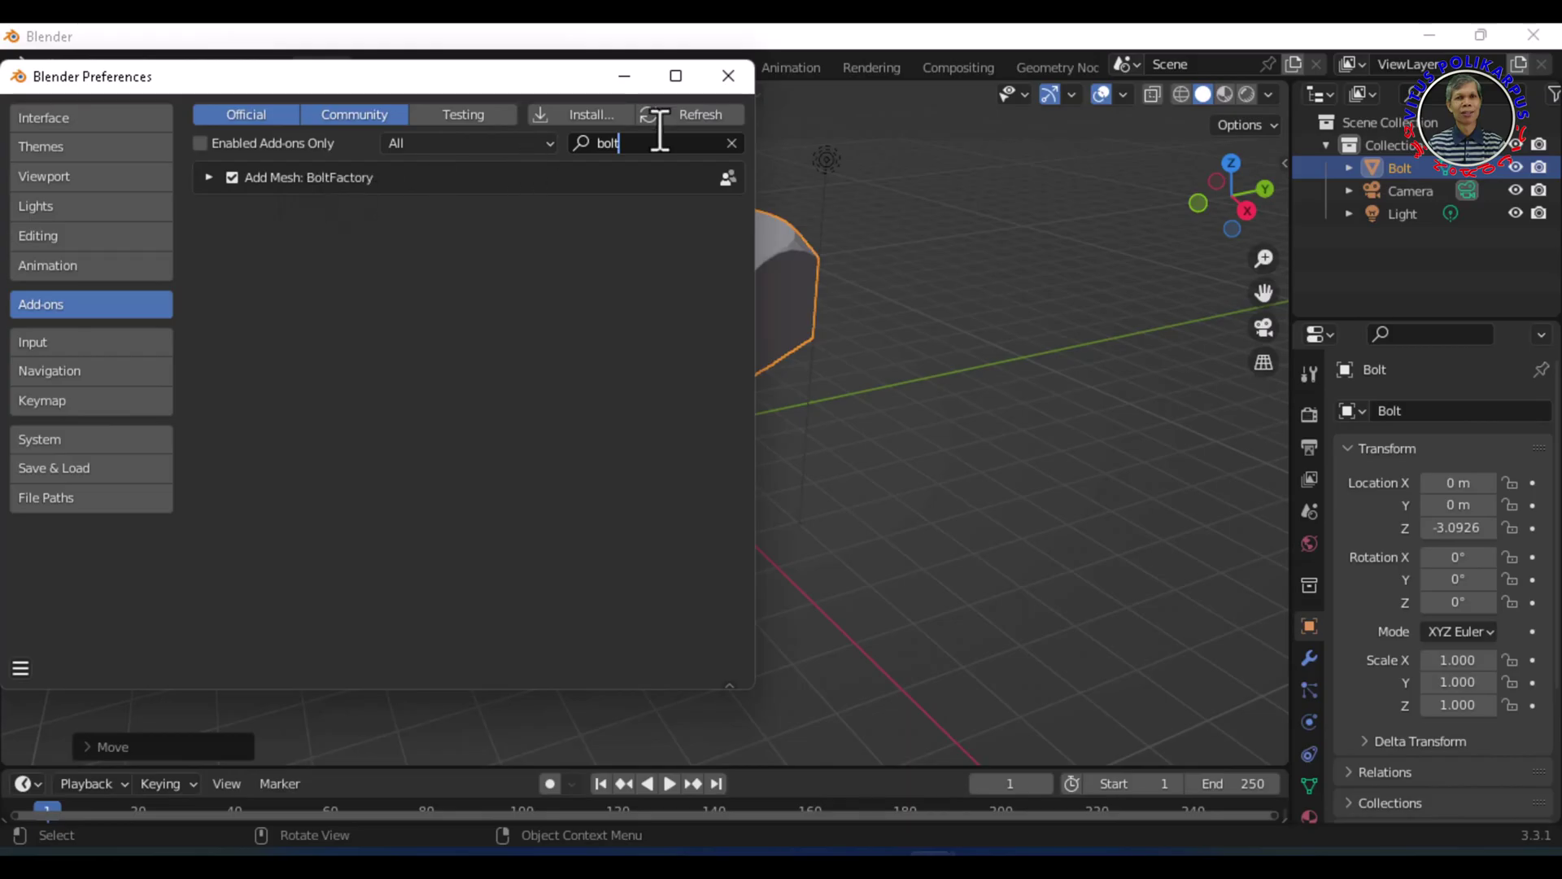
{"action": "left_click", "coordinate": [729, 81]}
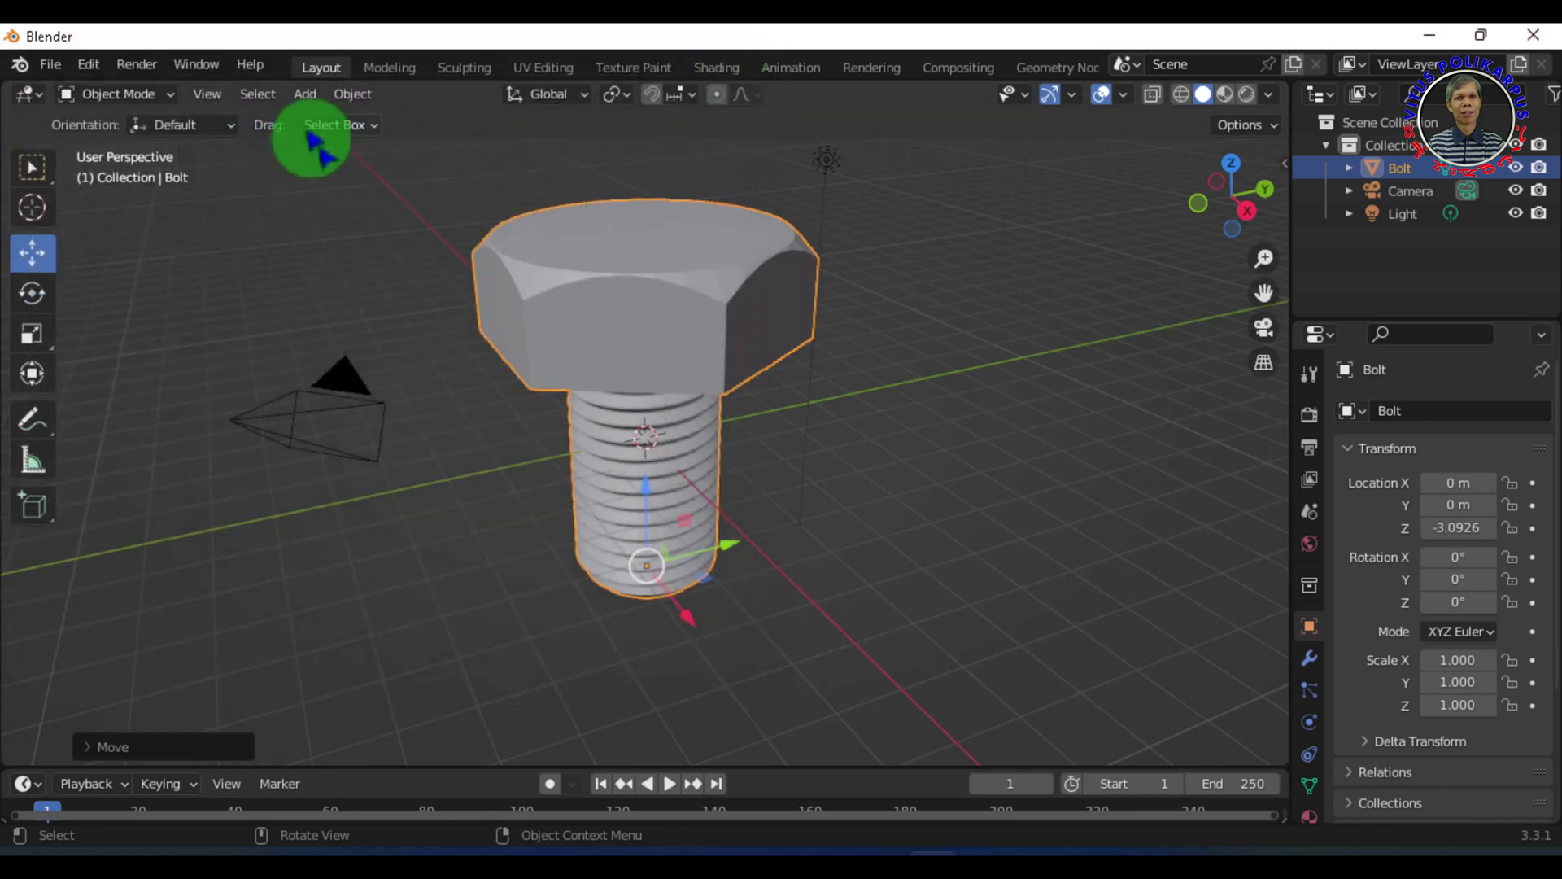
{"action": "left_click", "coordinate": [302, 100]}
{"action": "mouse_move", "coordinate": [459, 124]}
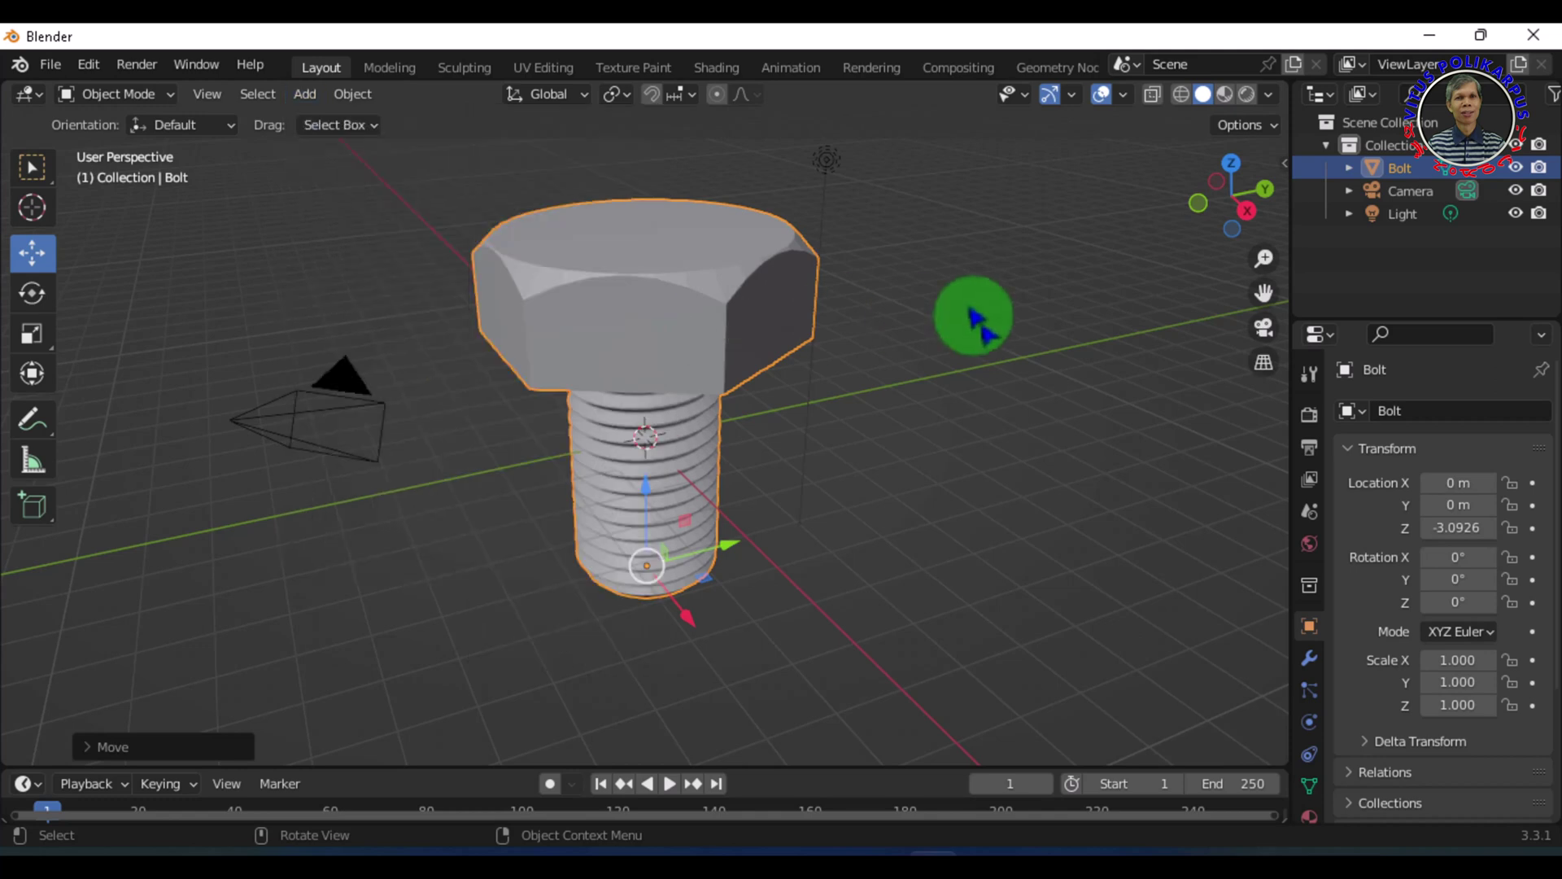
{"action": "left_click", "coordinate": [968, 329]}
{"action": "left_click", "coordinate": [671, 346]}
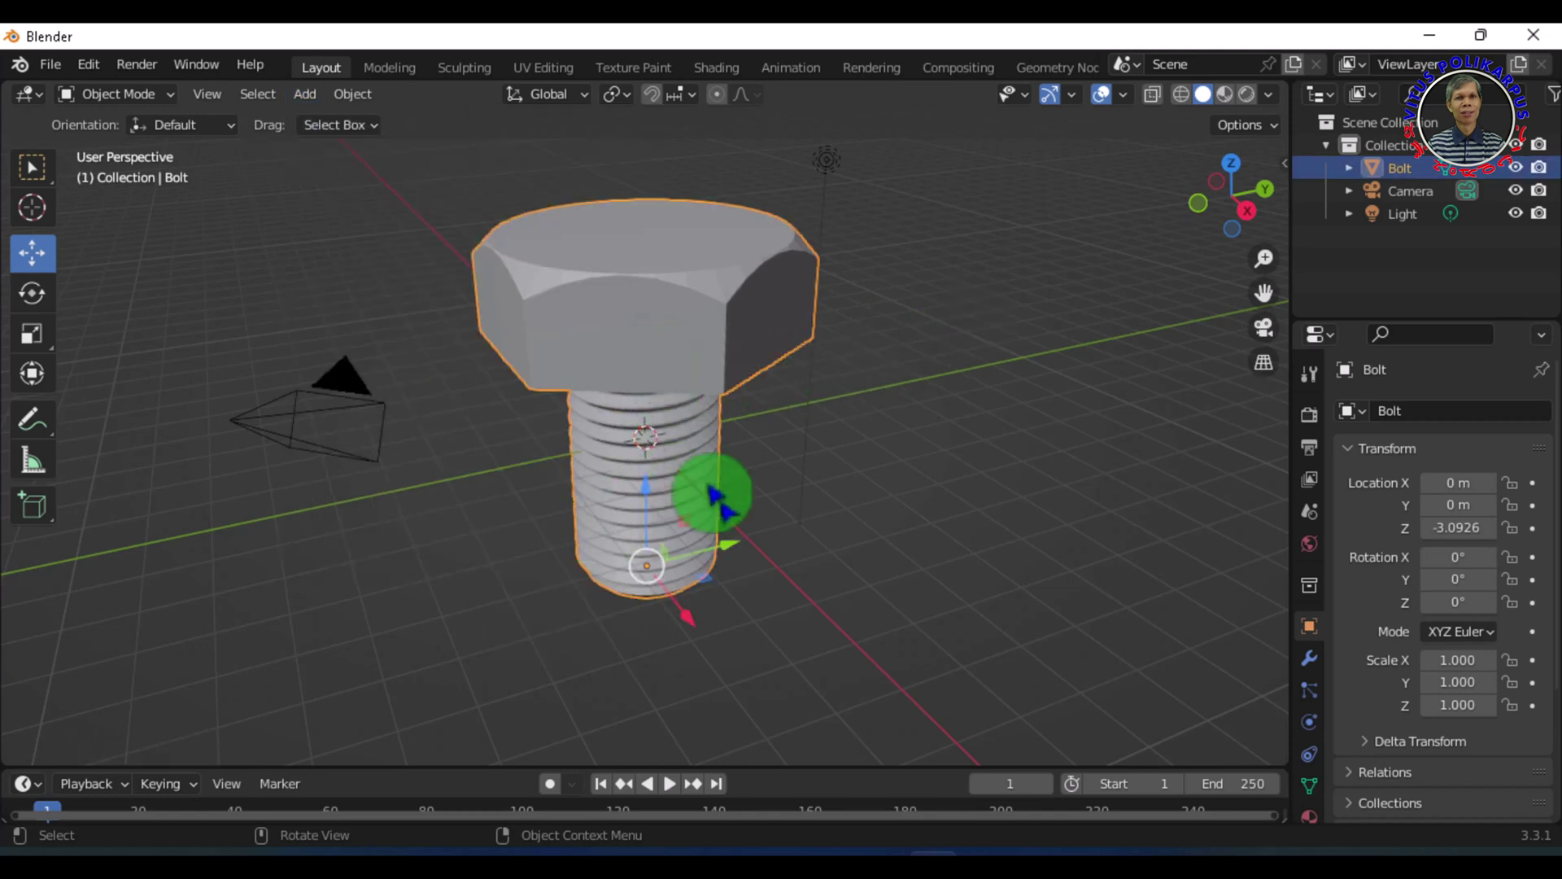
{"action": "scroll", "coordinate": [647, 534], "scroll_direction": "up", "scroll_amount": 1}
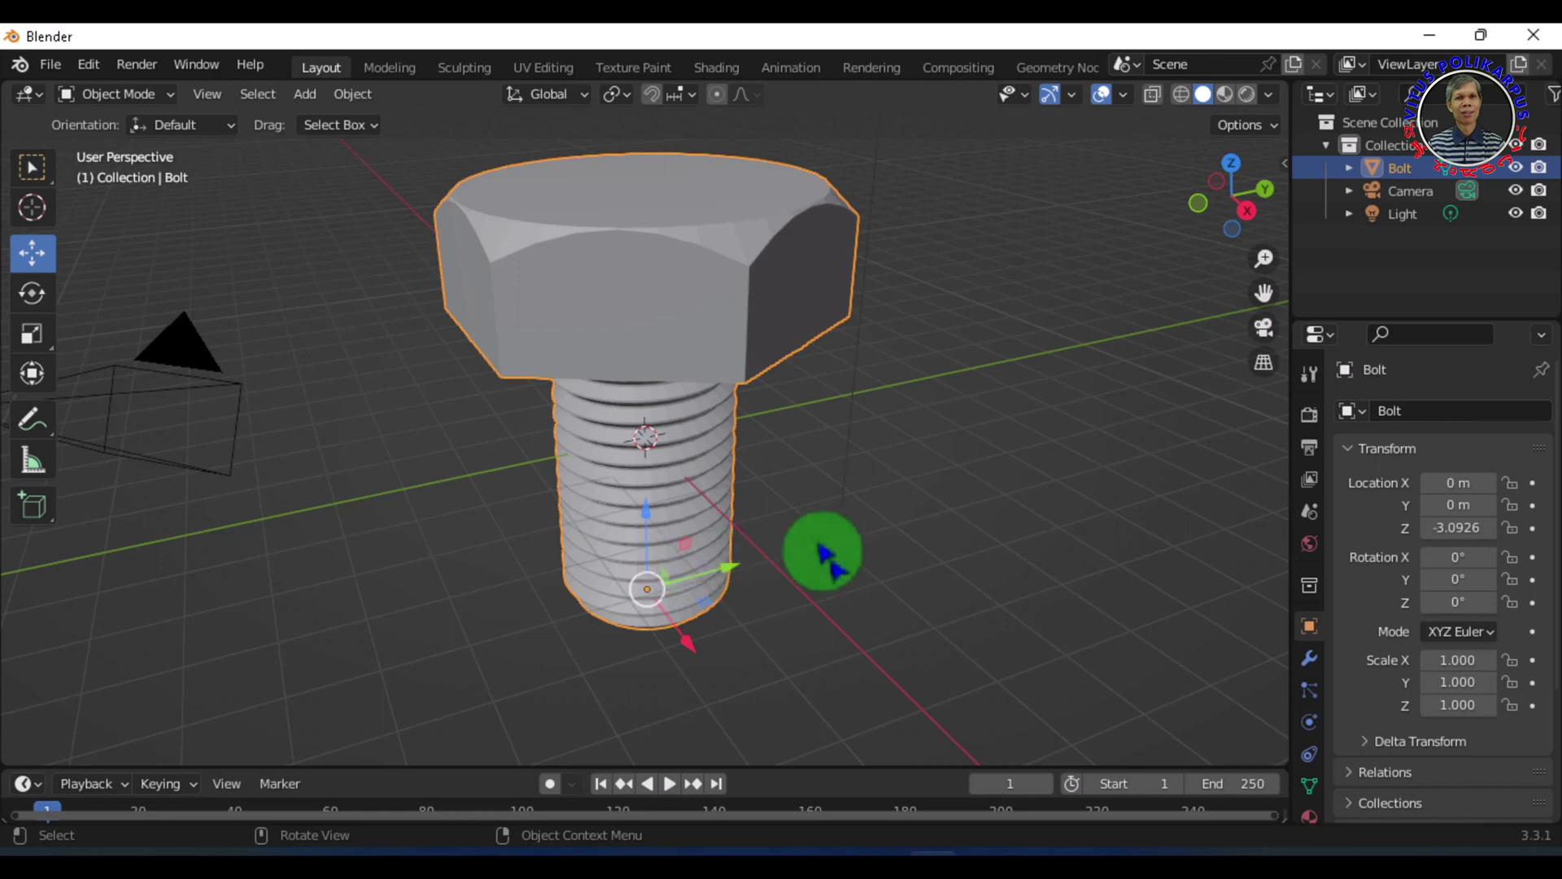
{"action": "middle_click_drag", "start_coordinate": [814, 521], "coordinate": [805, 444]}
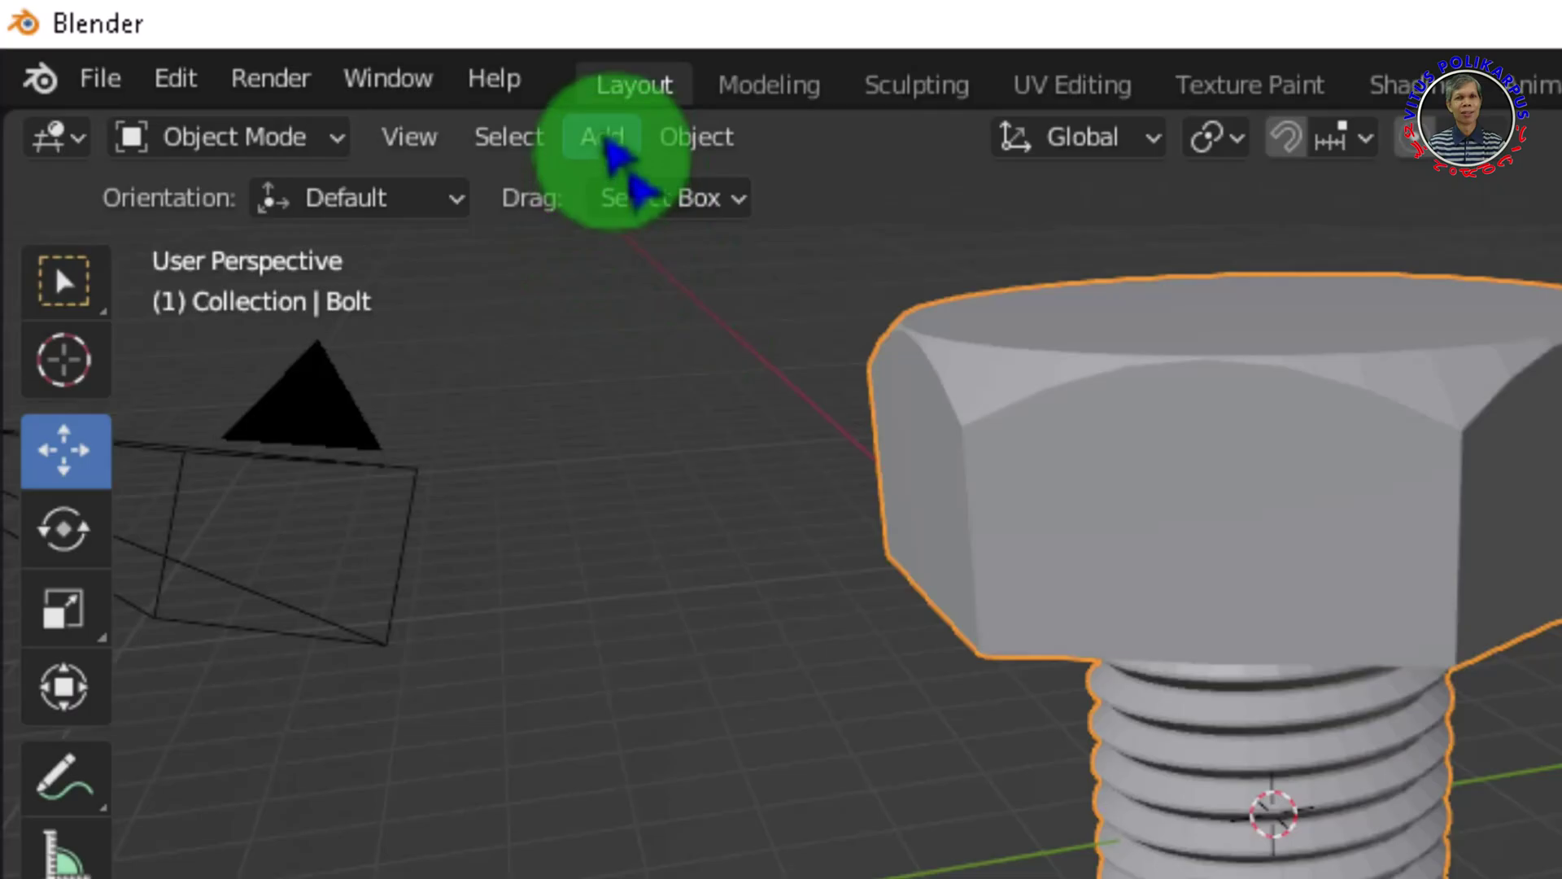
Step: Add a cube and, in top view, scale it uniformly to about 3.6 so it extends beyond the hexagonal bolt head
{"action": "left_click", "coordinate": [610, 146]}
{"action": "mouse_move", "coordinate": [700, 196]}
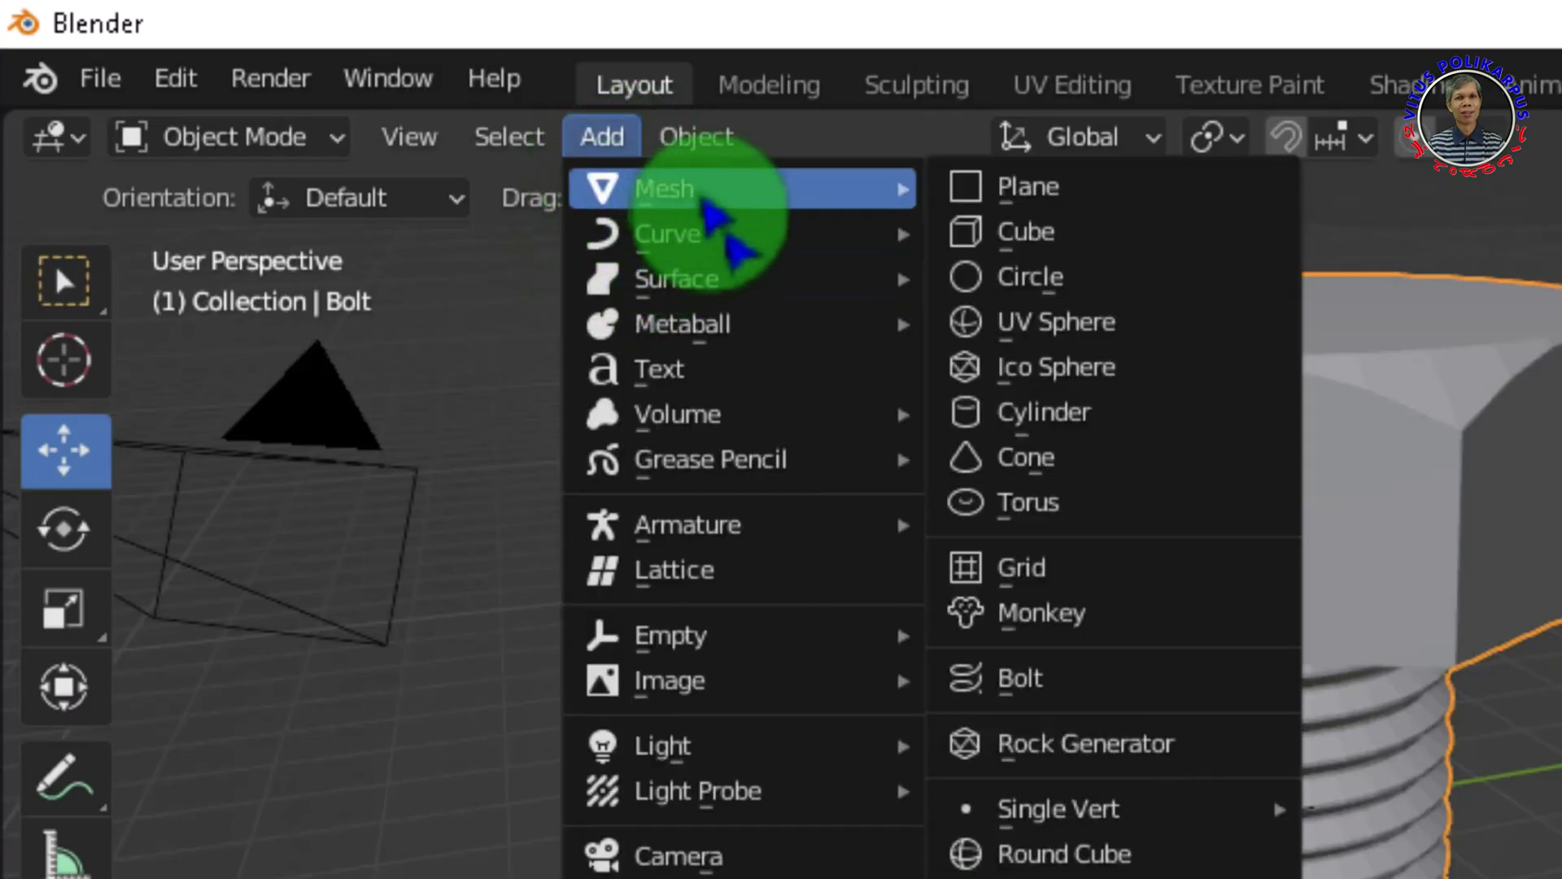
{"action": "left_click", "coordinate": [1094, 236]}
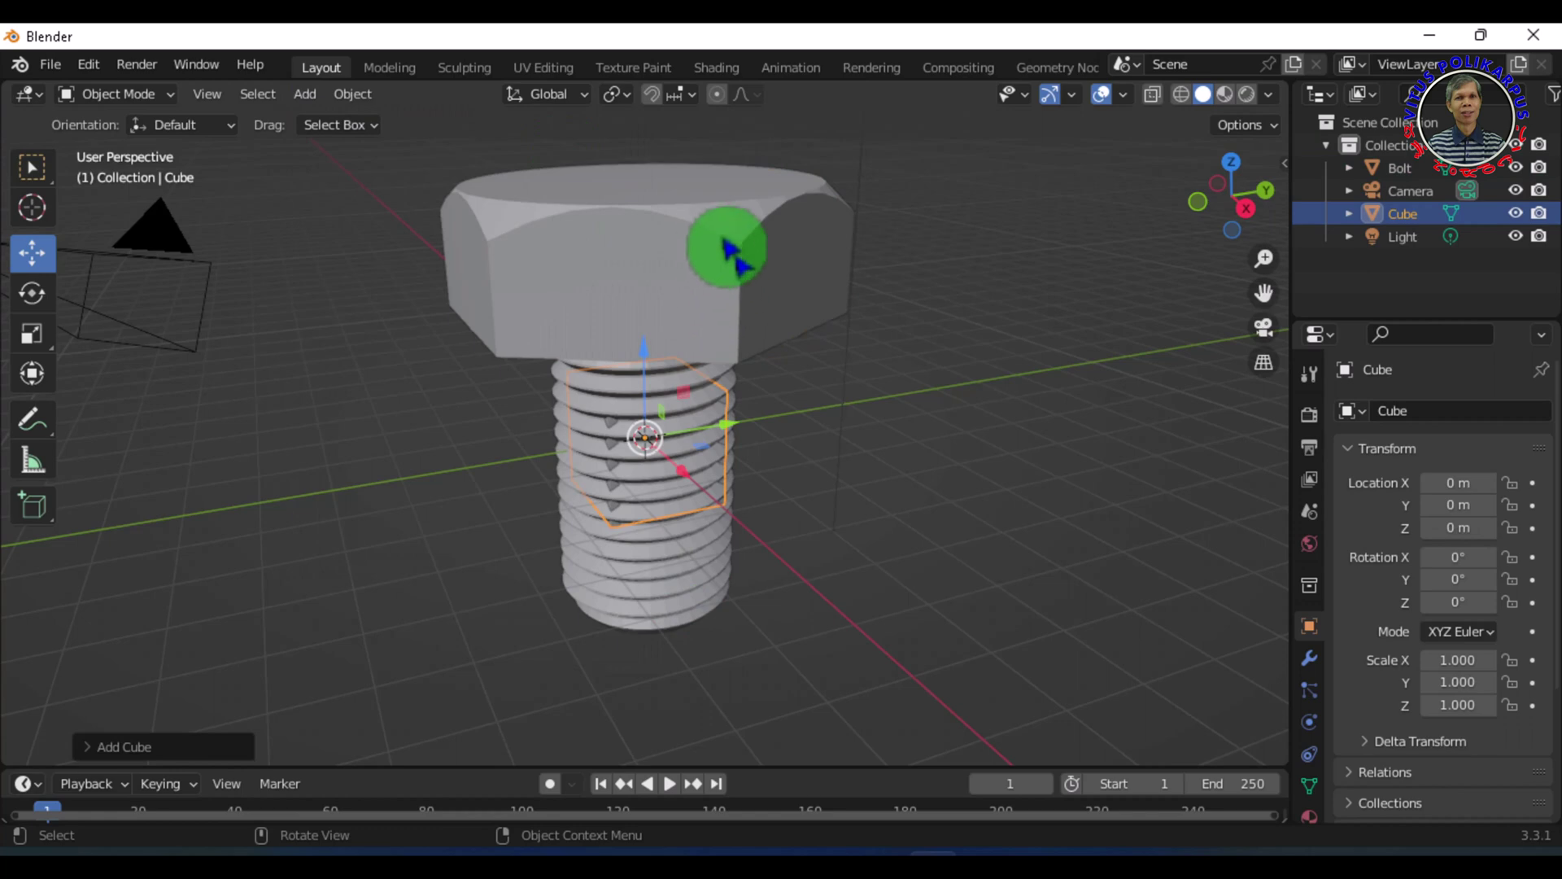
{"action": "key", "text": "KP_1"}
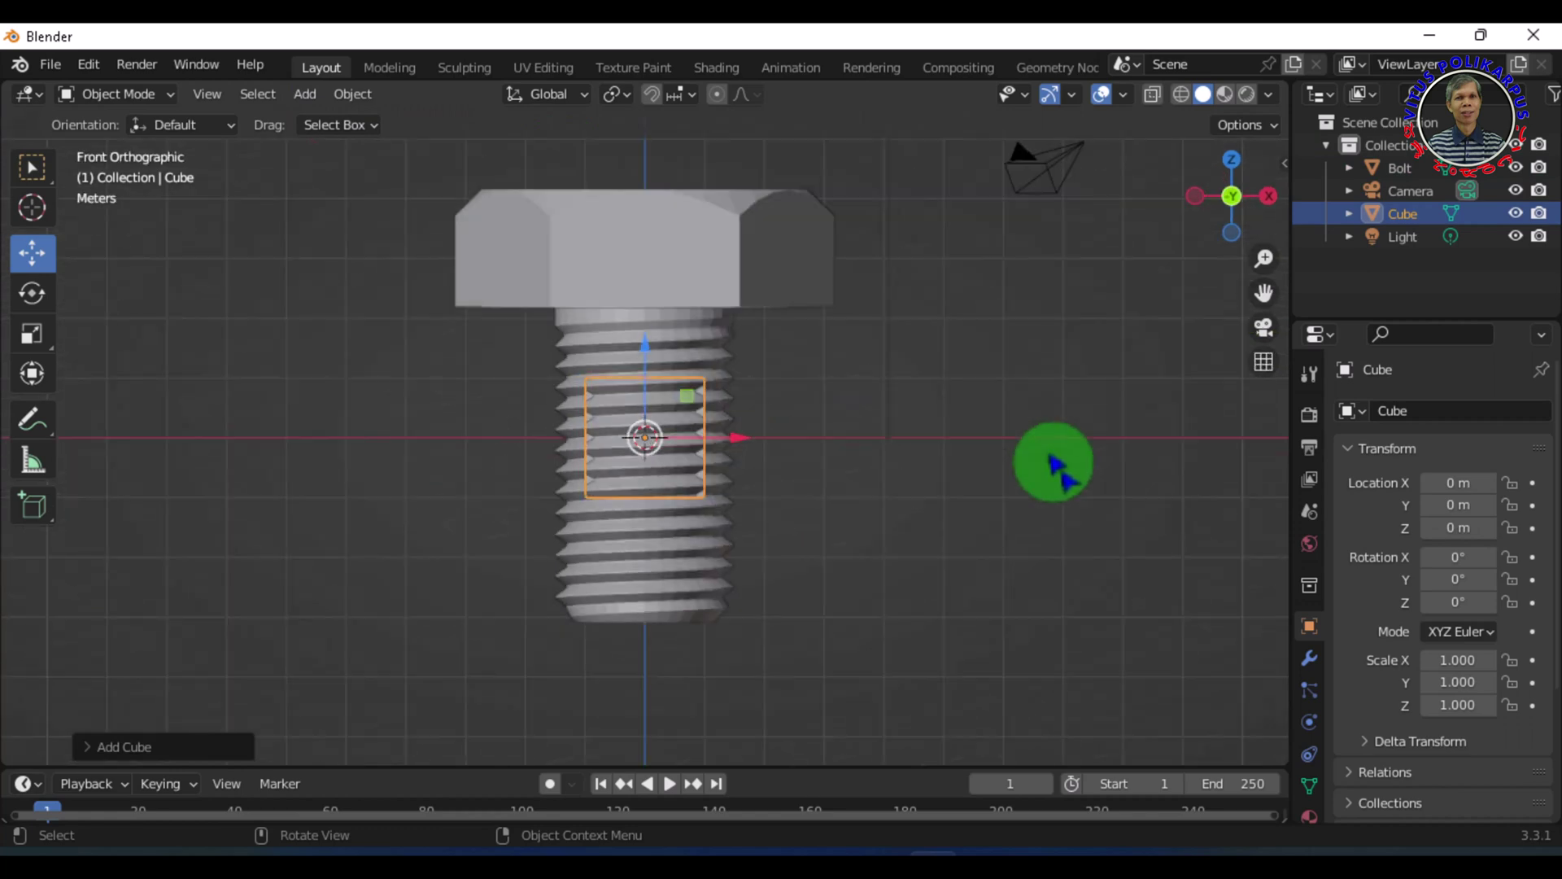
{"action": "key", "text": "KP_7"}
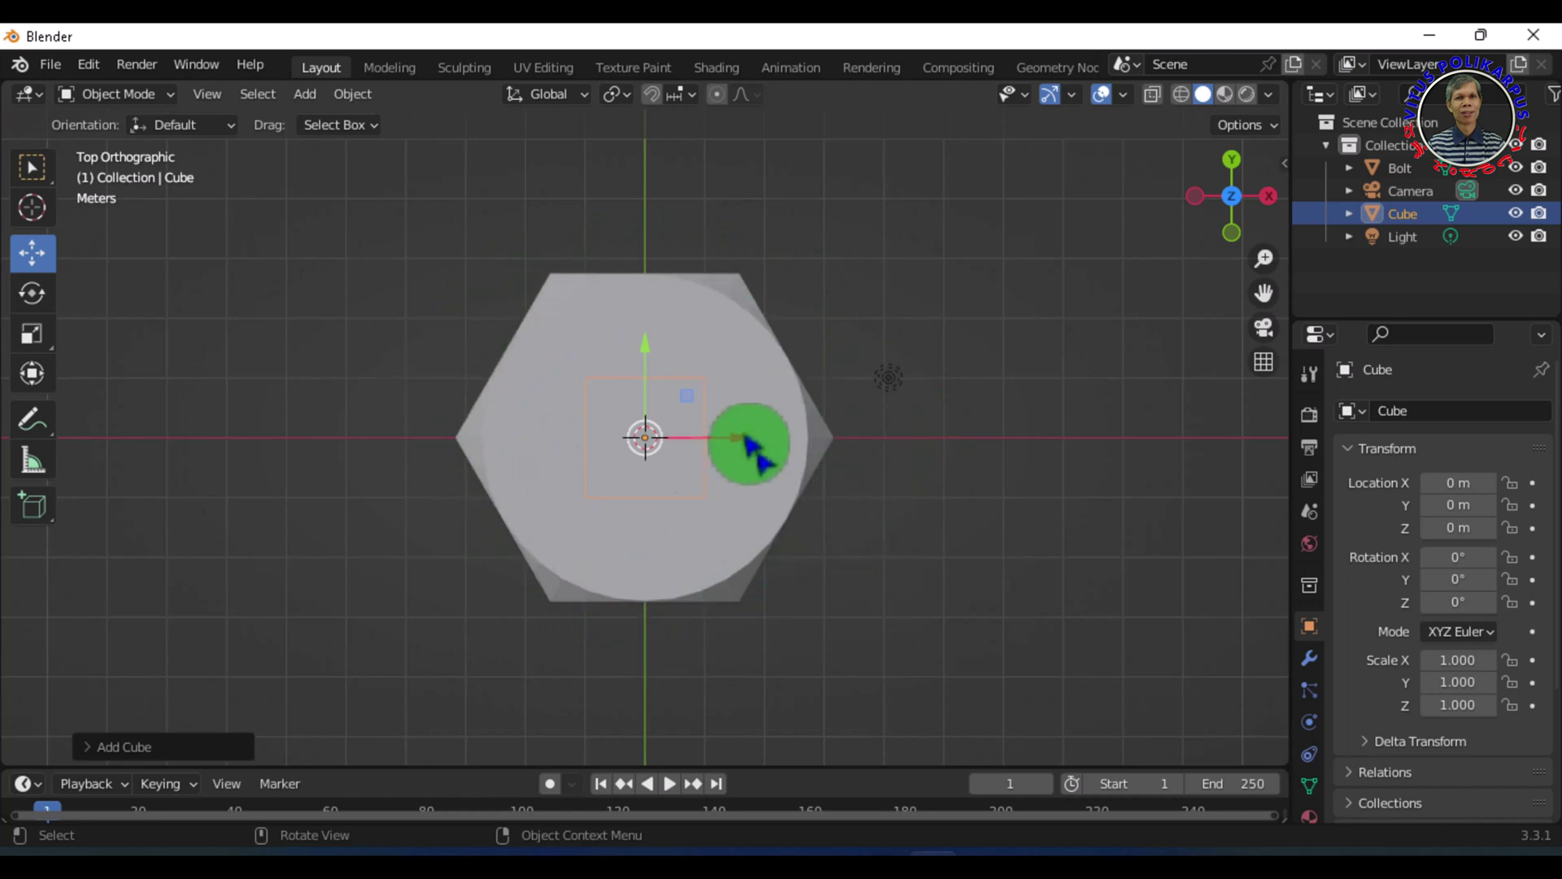
{"action": "key", "text": "s"}
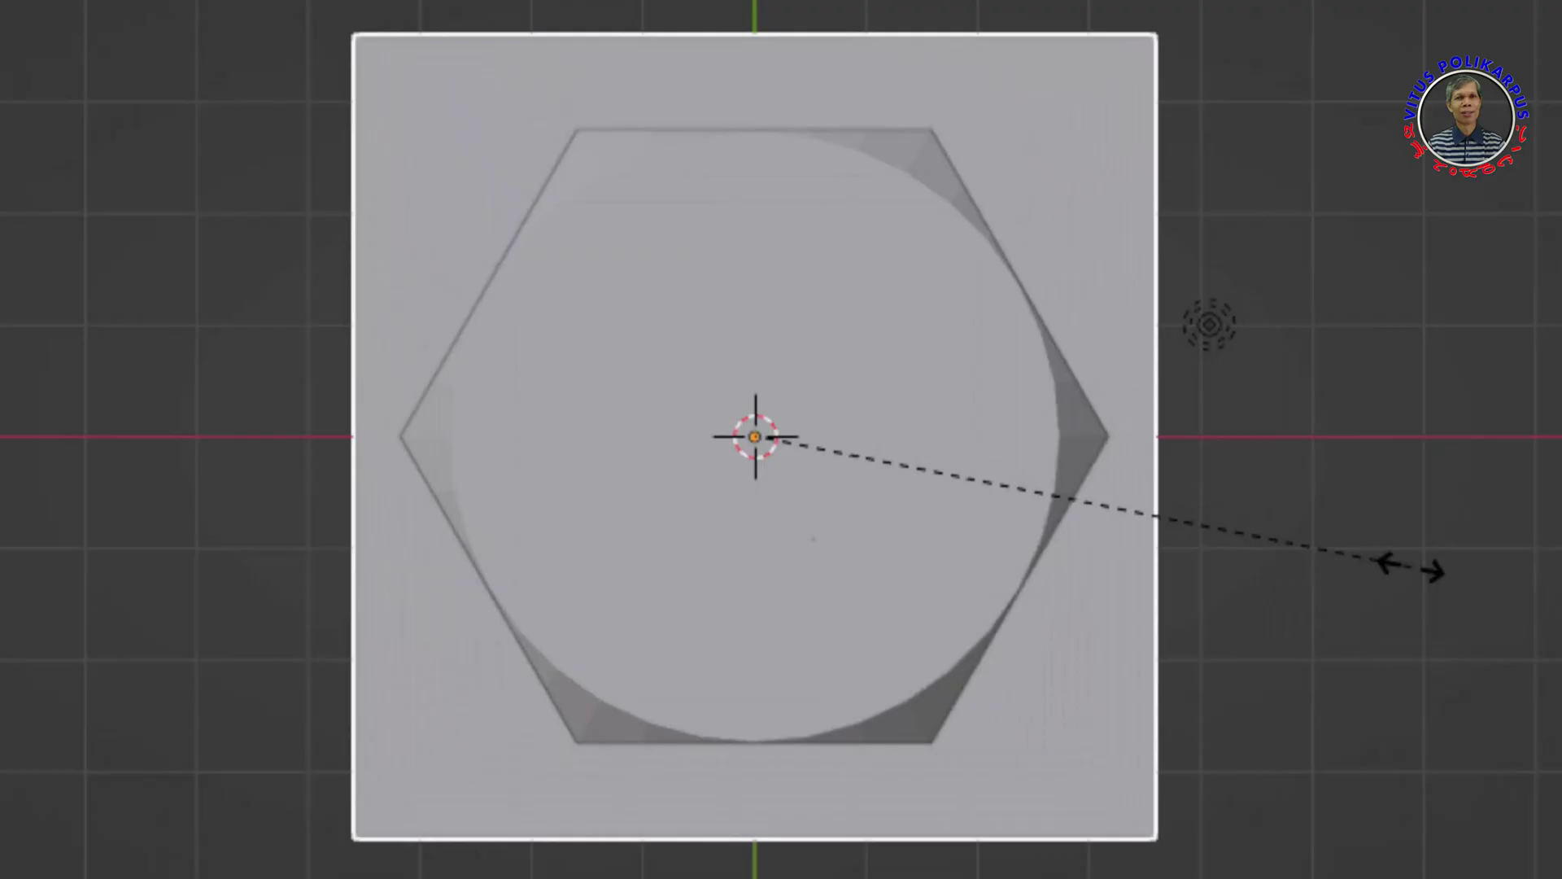
{"action": "left_click", "coordinate": [1410, 567]}
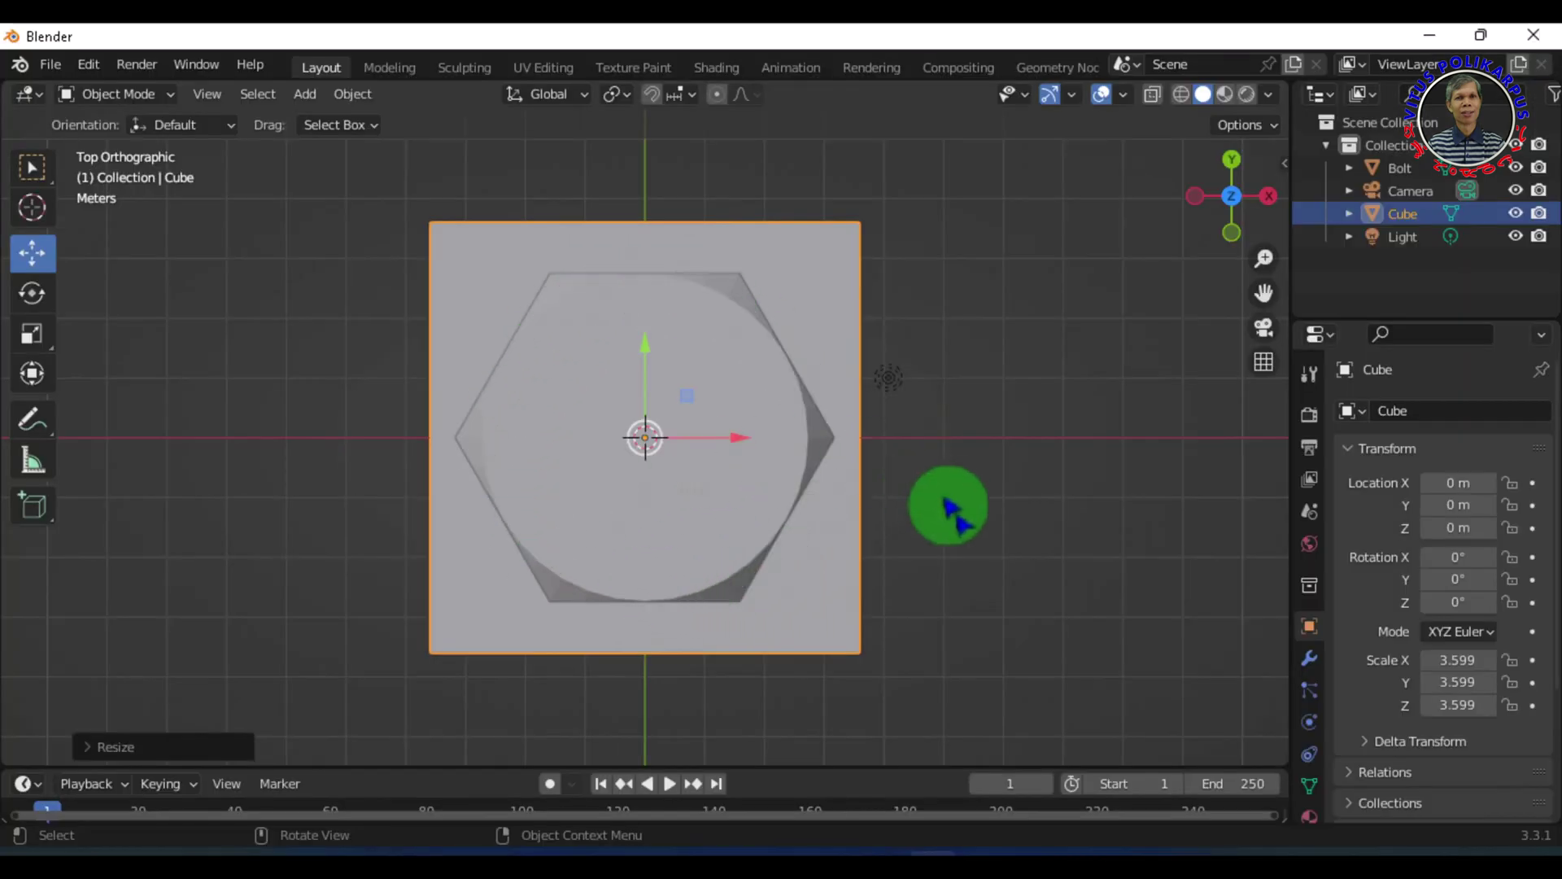
Step: Raise the cube along Z to about 5.02 m so it encloses the bolt head and upper thread, checking the overlap in wireframe
{"action": "middle_click_drag", "start_coordinate": [948, 506], "coordinate": [958, 283]}
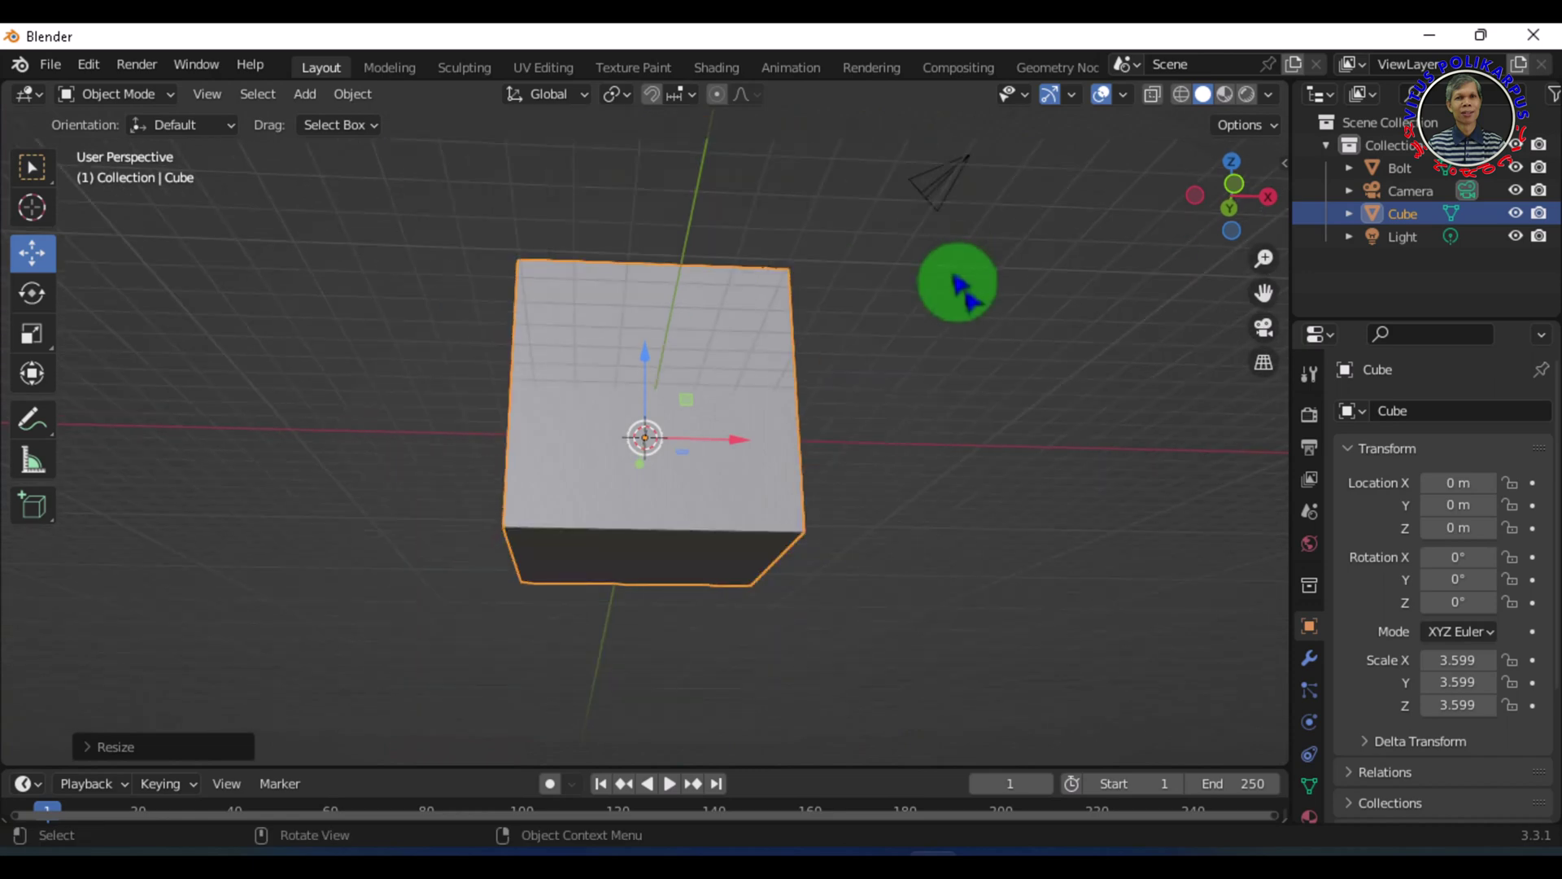
{"action": "scroll", "coordinate": [959, 289], "scroll_direction": "down", "scroll_amount": 3}
{"action": "middle_click_drag", "start_coordinate": [931, 426], "coordinate": [903, 516]}
{"action": "left_click_drag", "start_coordinate": [648, 393], "coordinate": [736, 187]}
{"action": "scroll", "coordinate": [969, 408], "scroll_direction": "up", "scroll_amount": 2}
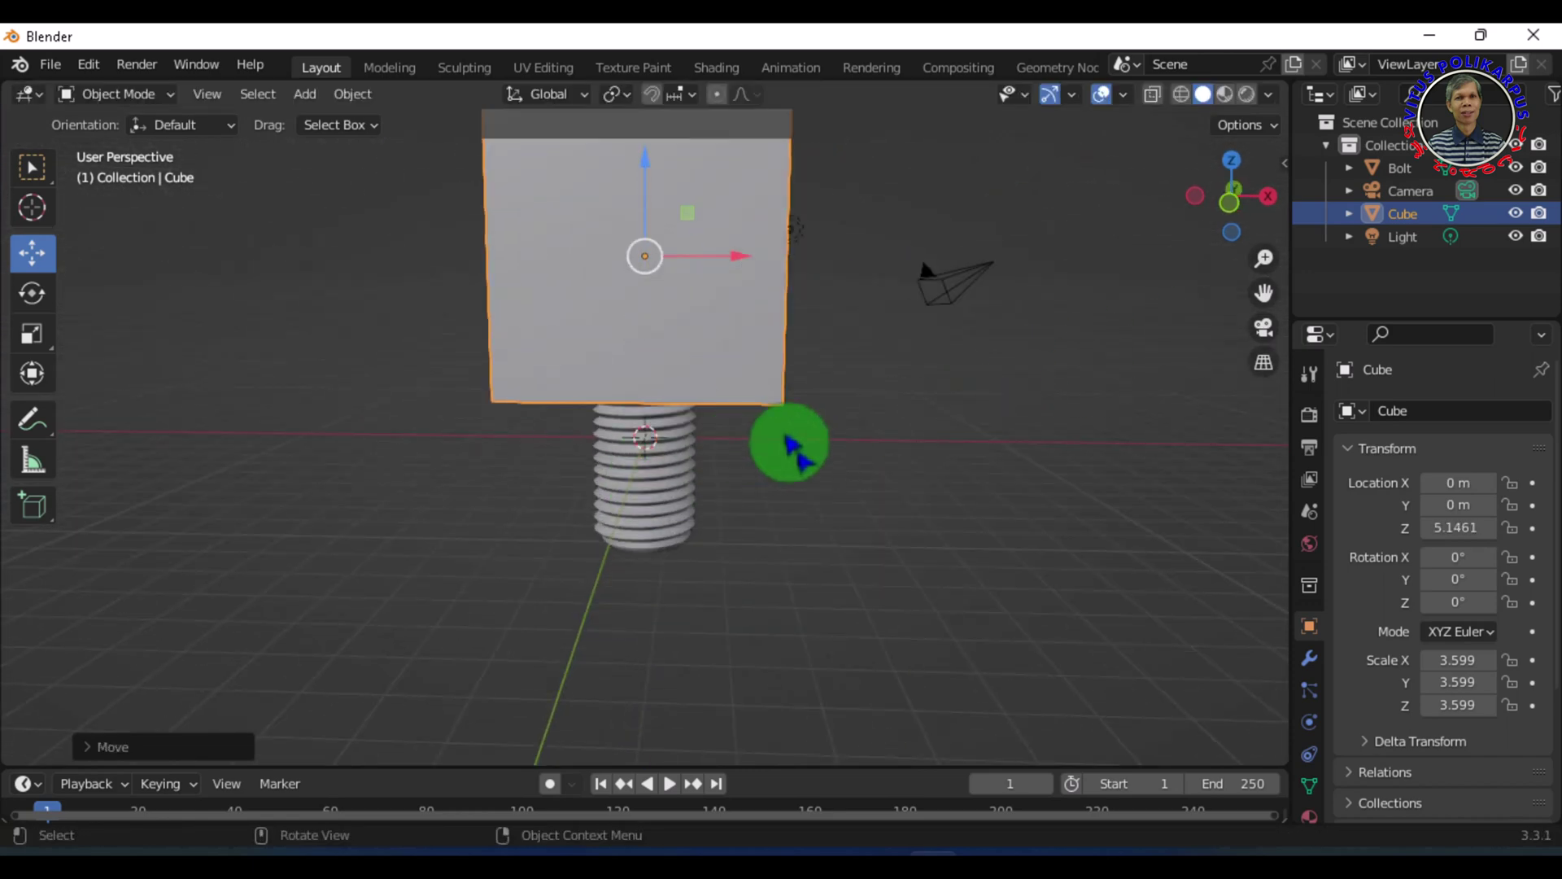
{"action": "left_click_drag", "start_coordinate": [638, 175], "coordinate": [643, 462]}
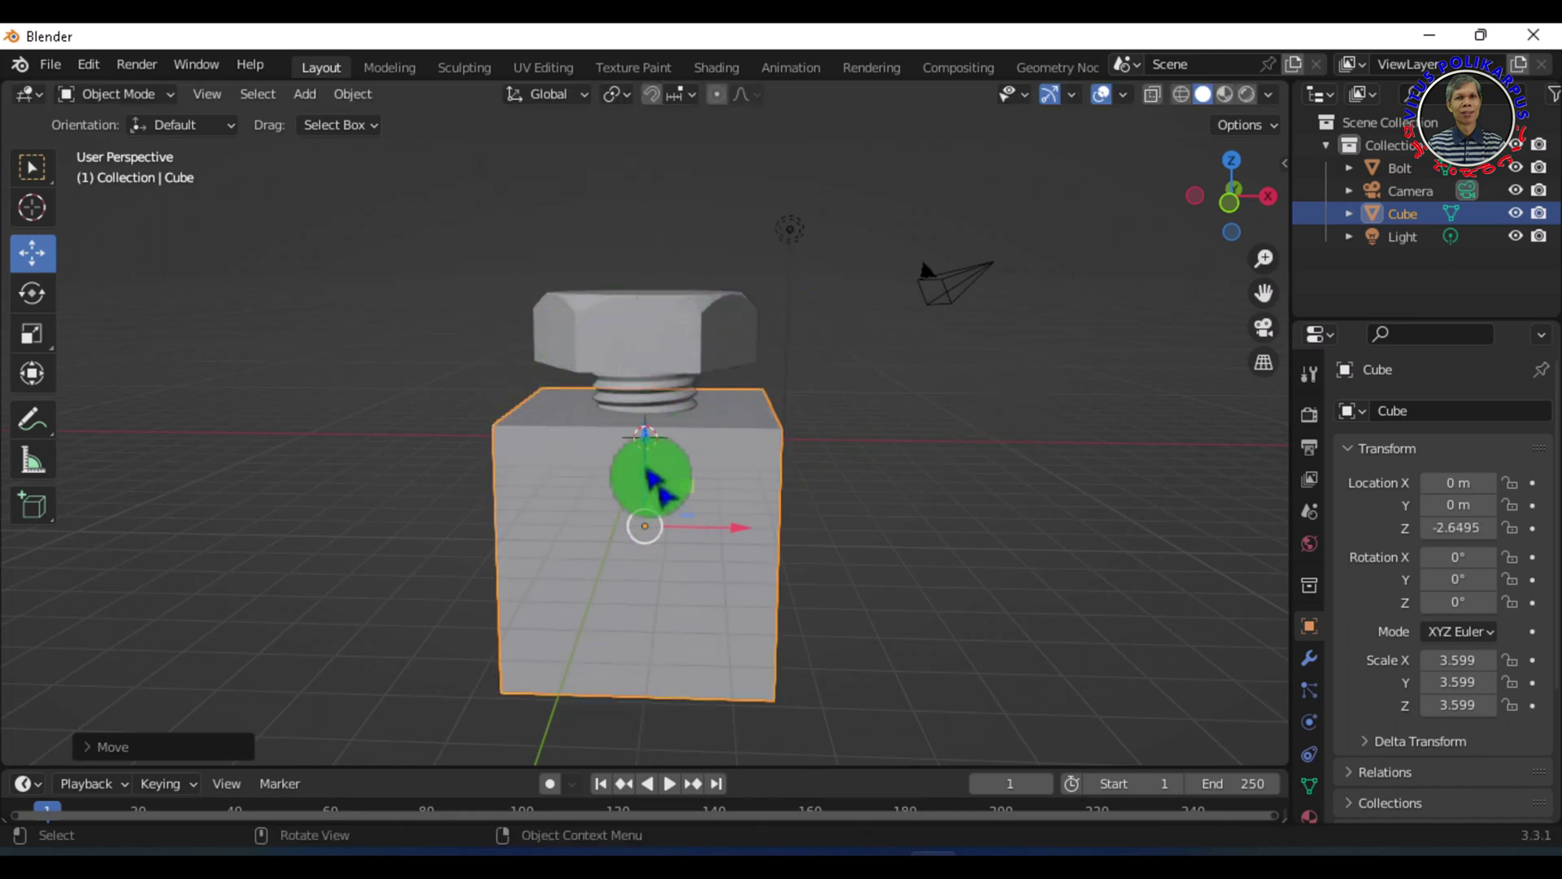
{"action": "left_click_drag", "start_coordinate": [646, 472], "coordinate": [673, 212]}
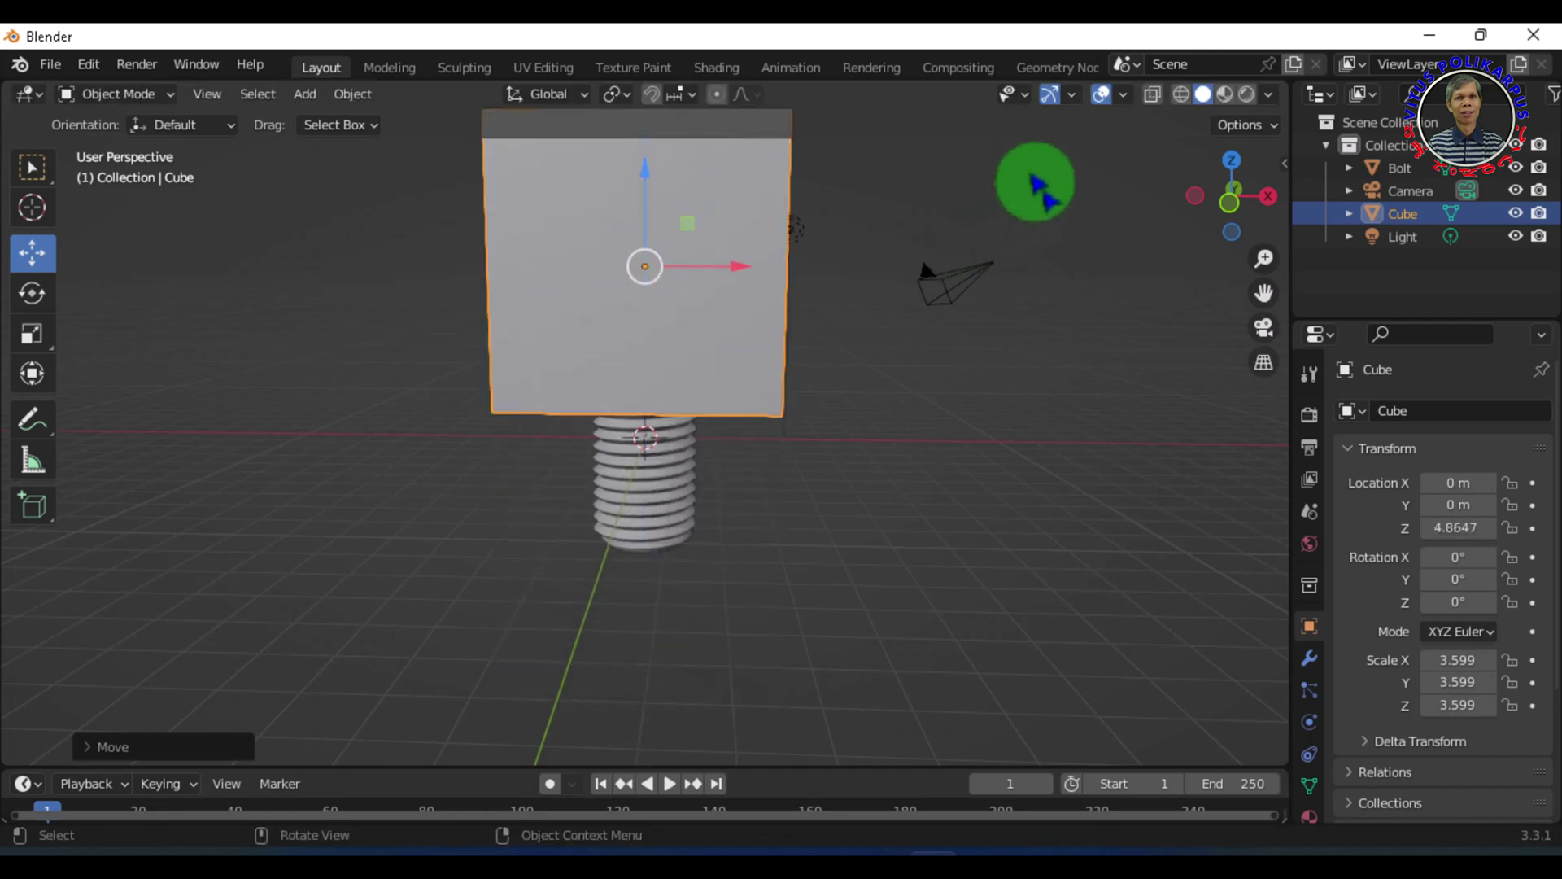
{"action": "left_click", "coordinate": [1181, 95]}
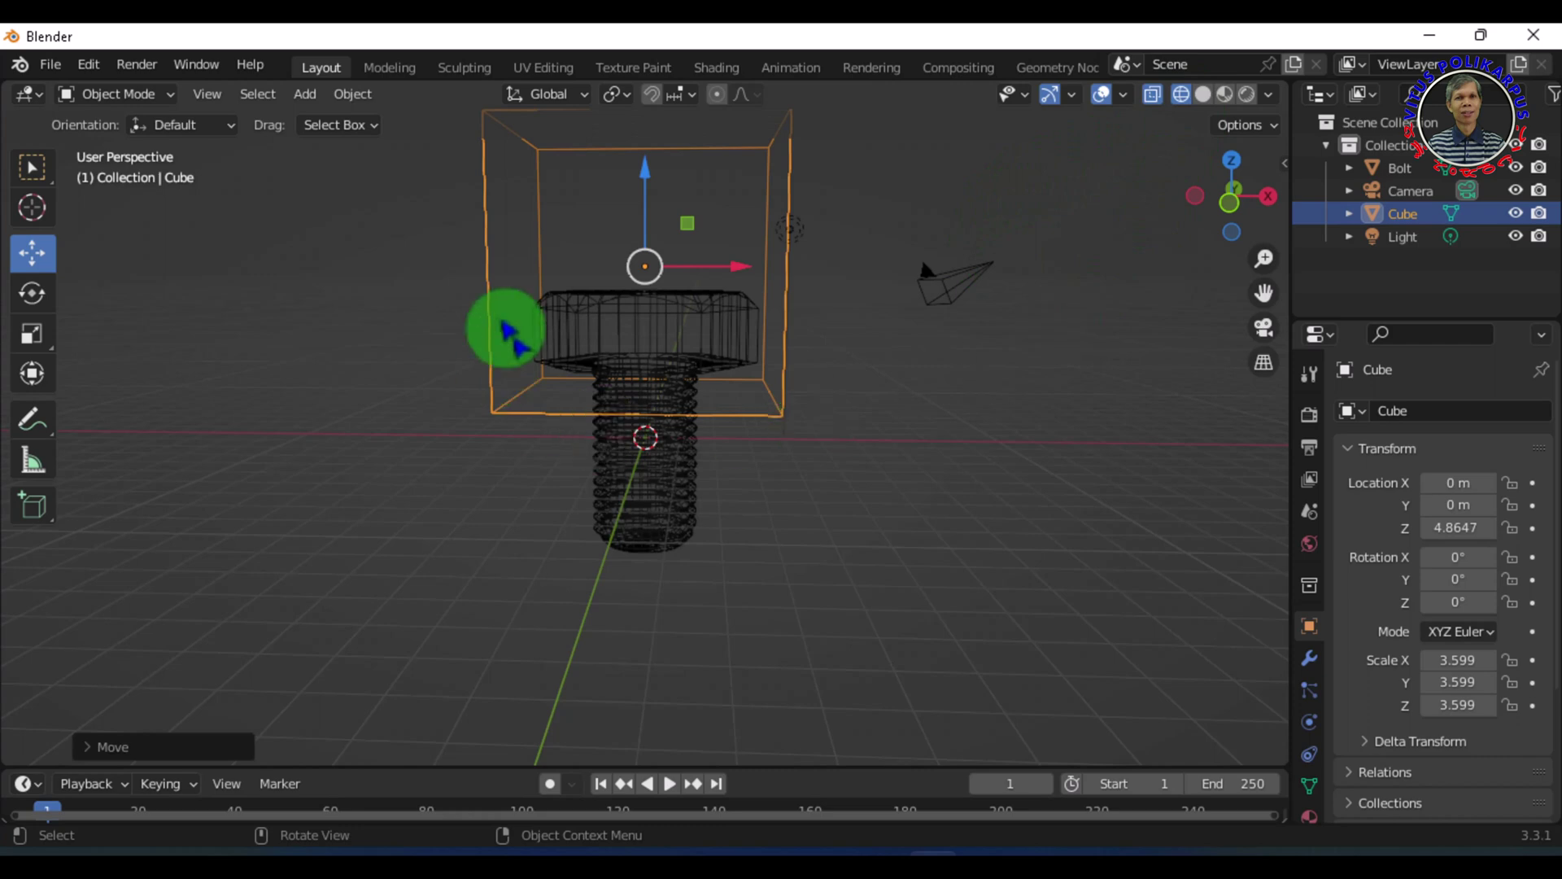
{"action": "left_click_drag", "start_coordinate": [656, 178], "coordinate": [664, 174]}
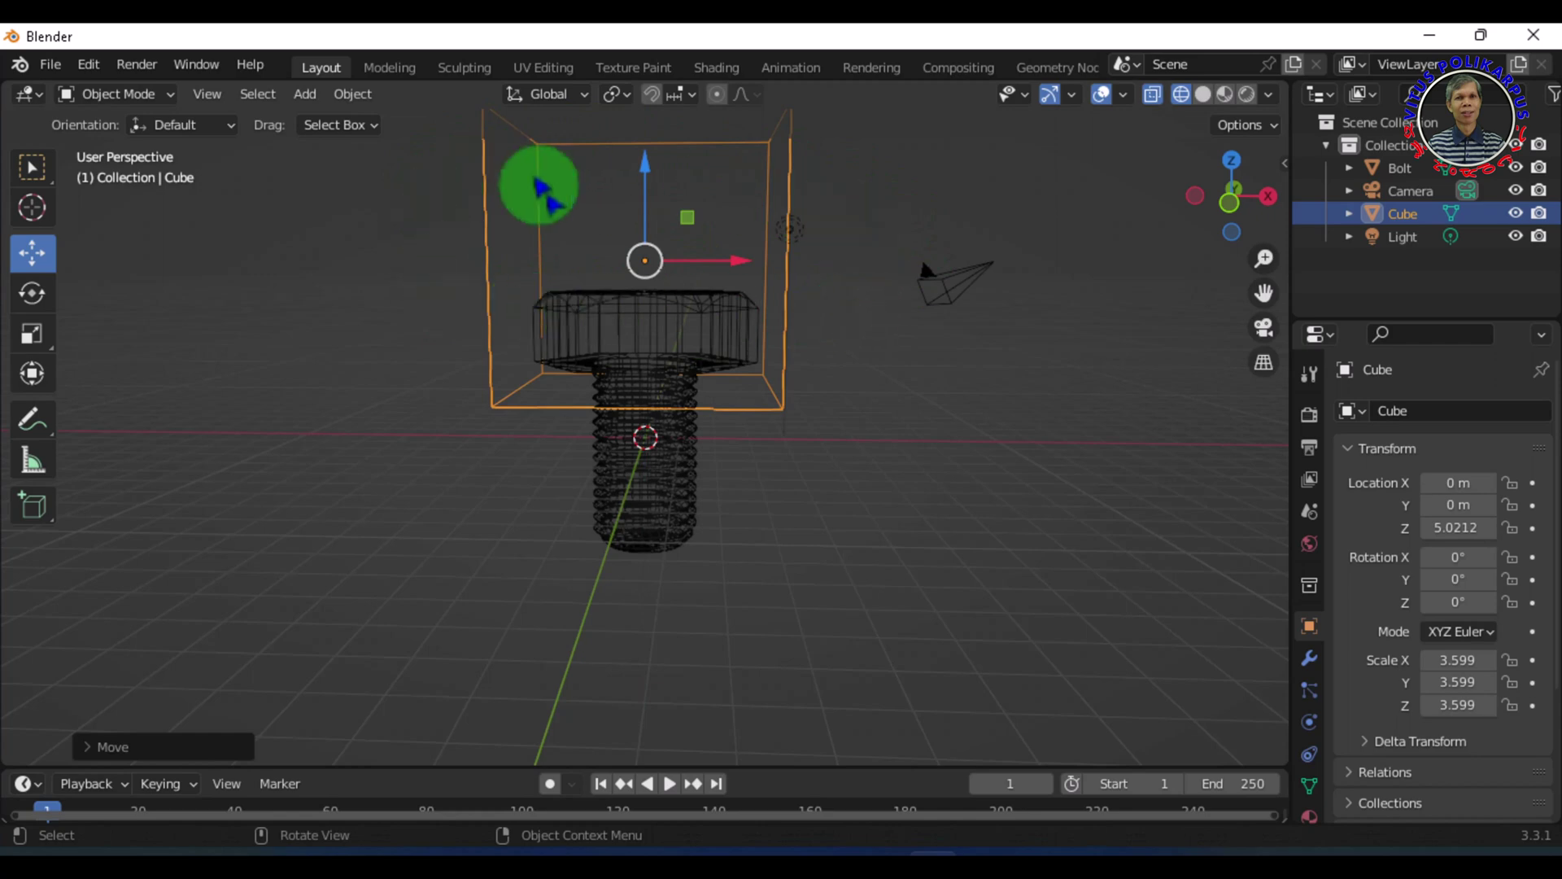
{"action": "left_click", "coordinate": [1203, 95]}
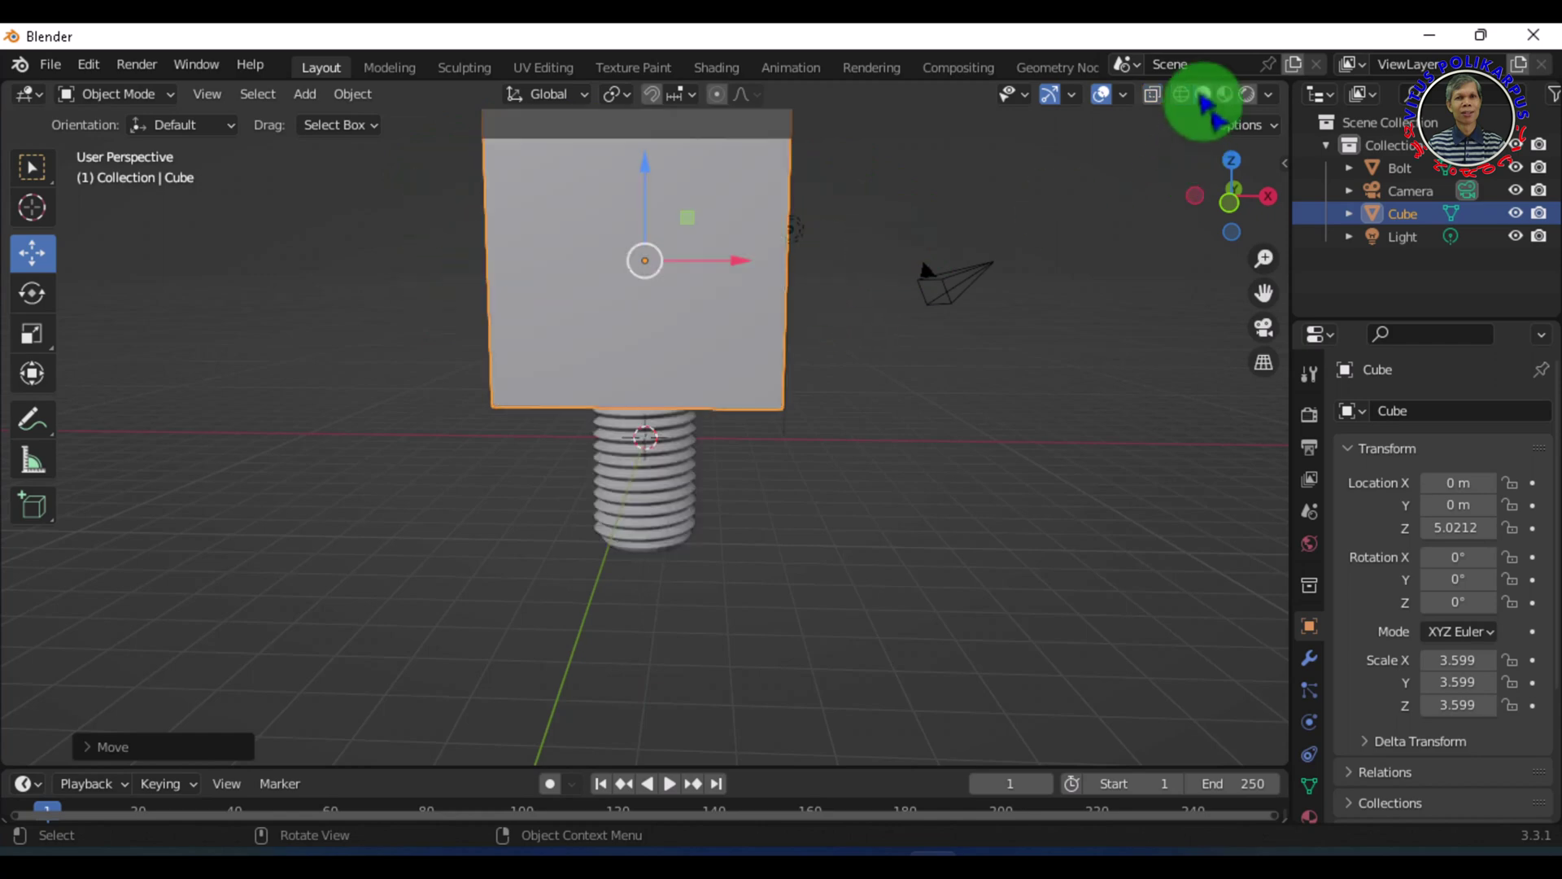
Step: Cut the head off the bolt with a Boolean Difference modifier using the cube as the cutting object, and apply it
{"action": "left_click", "coordinate": [1309, 658]}
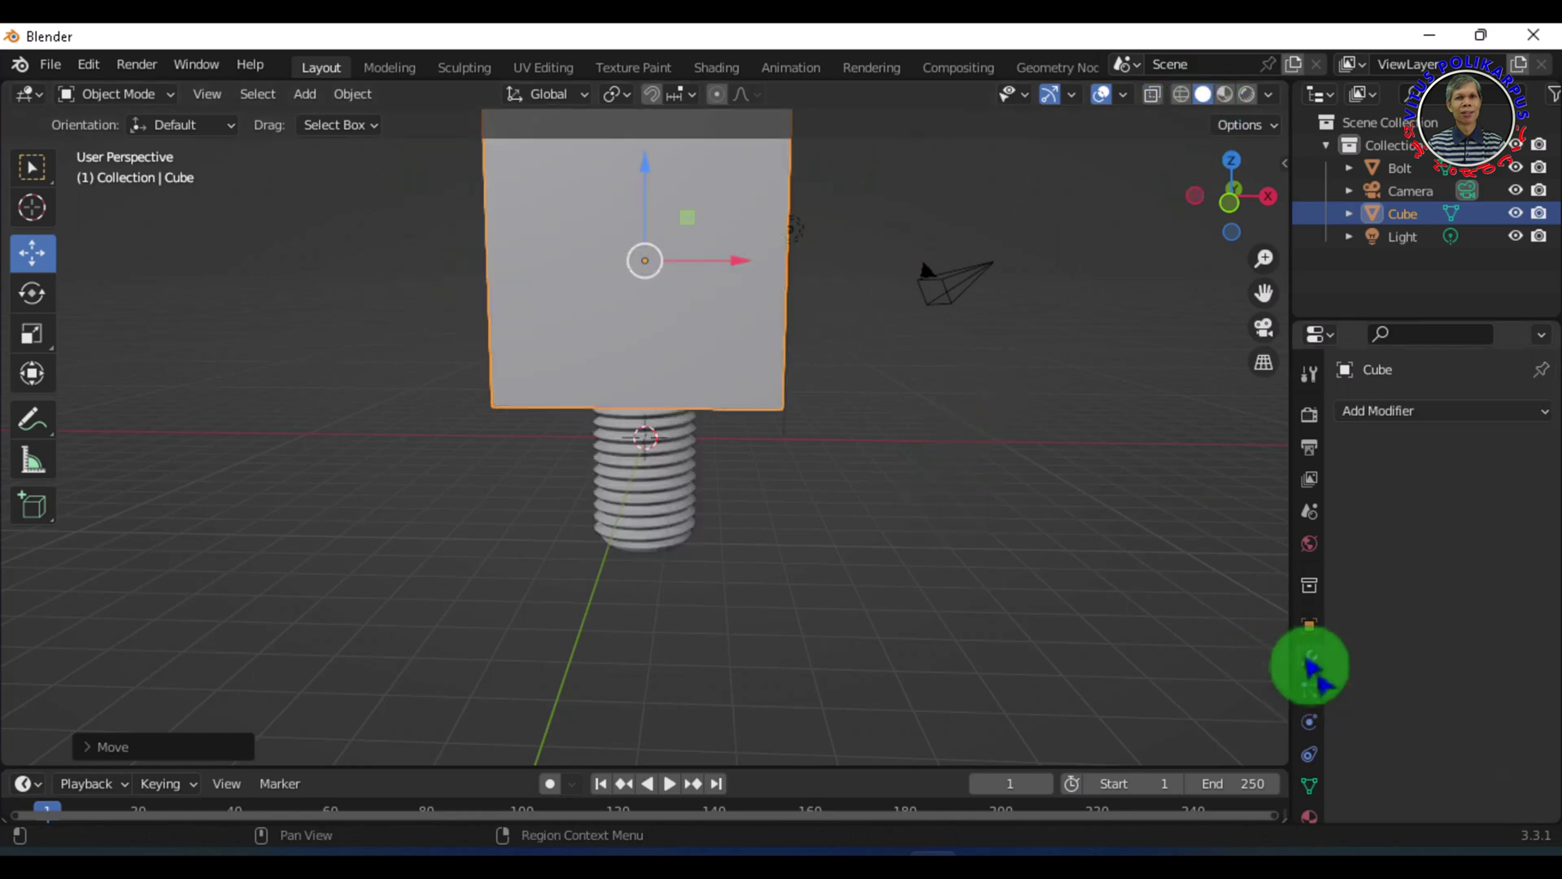
{"action": "left_click", "coordinate": [661, 486]}
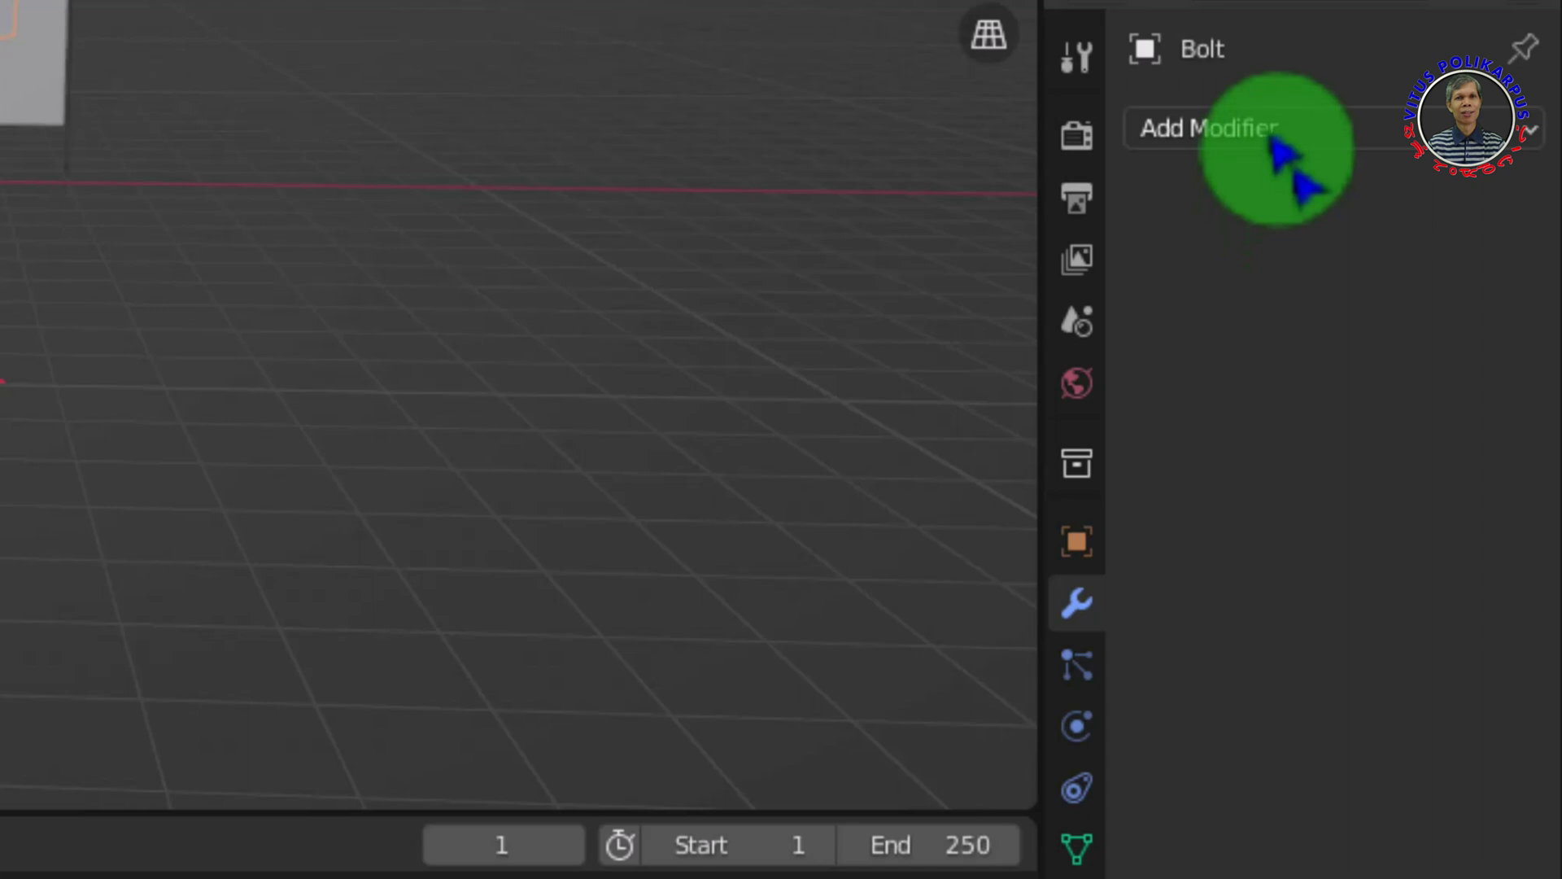
{"action": "left_click", "coordinate": [1302, 131]}
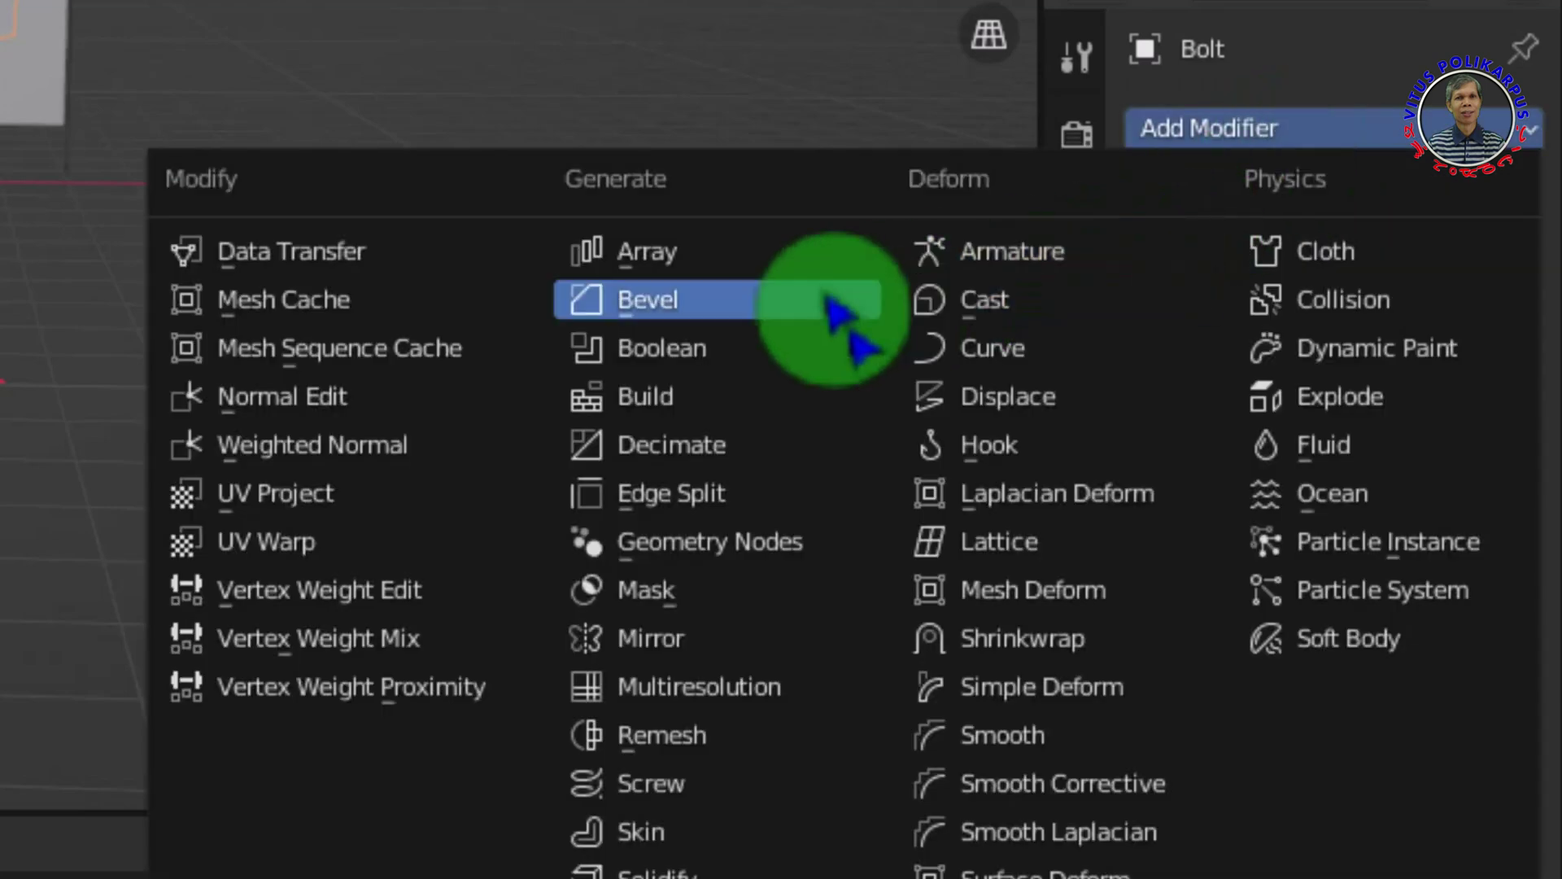
{"action": "left_click", "coordinate": [769, 370]}
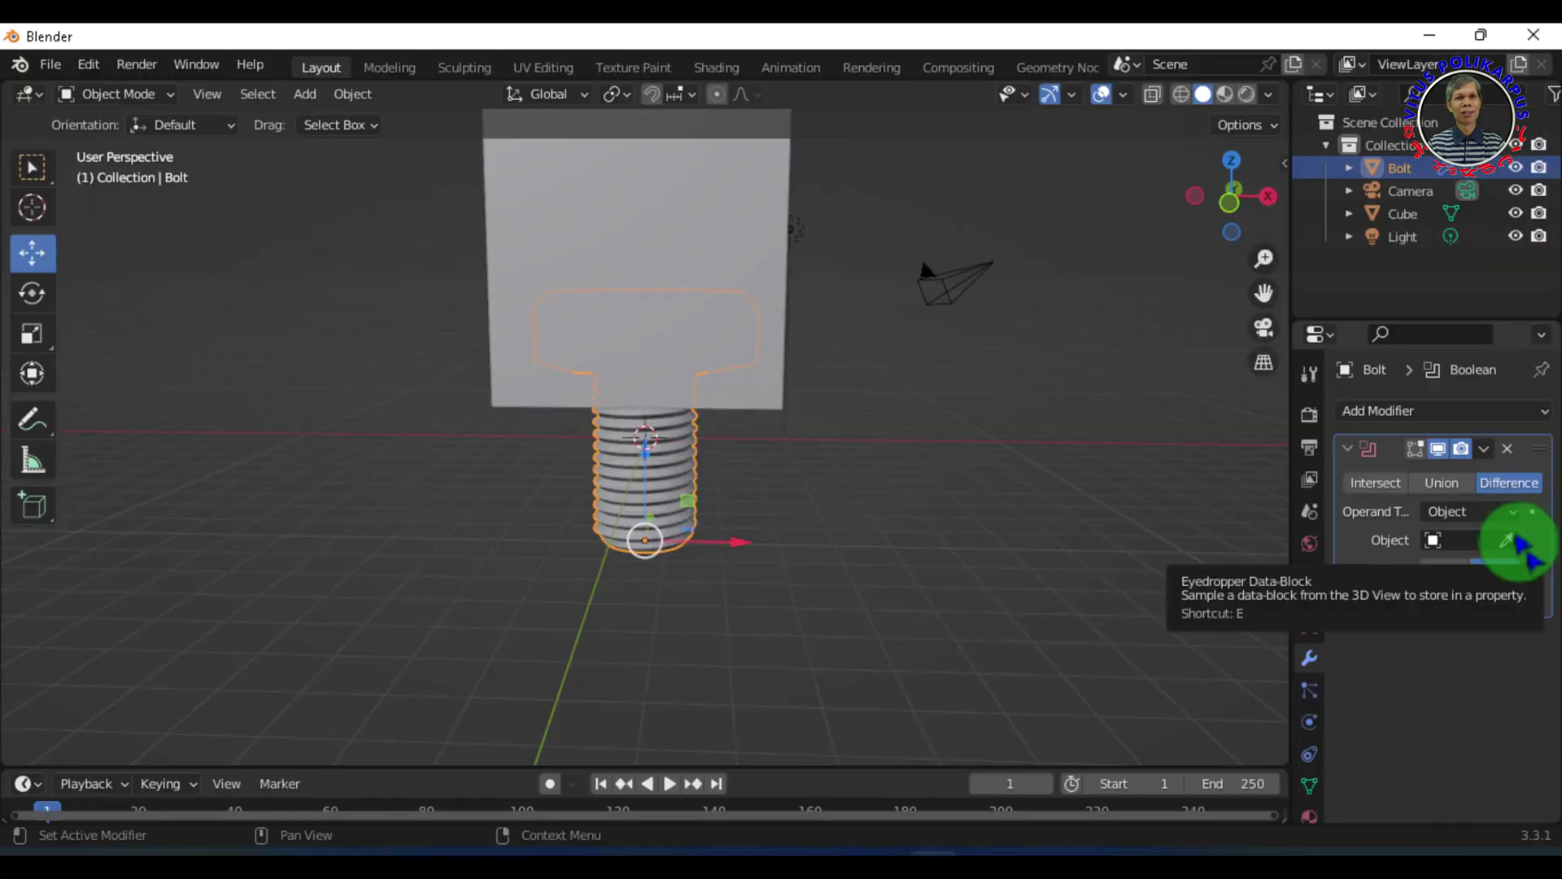
{"action": "left_click", "coordinate": [1460, 376]}
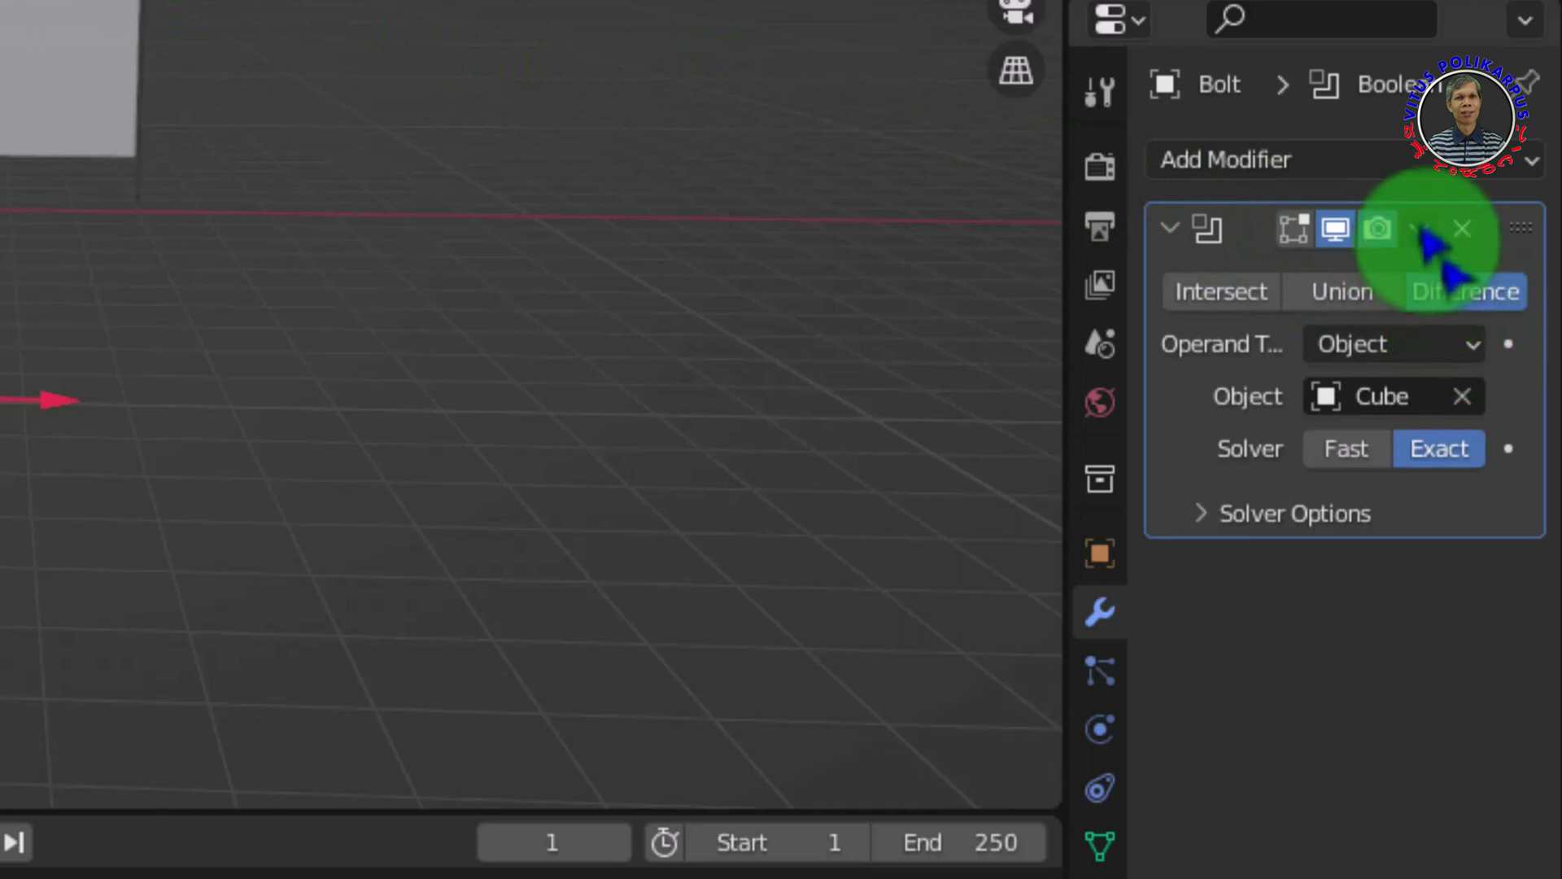
{"action": "left_click", "coordinate": [1421, 229]}
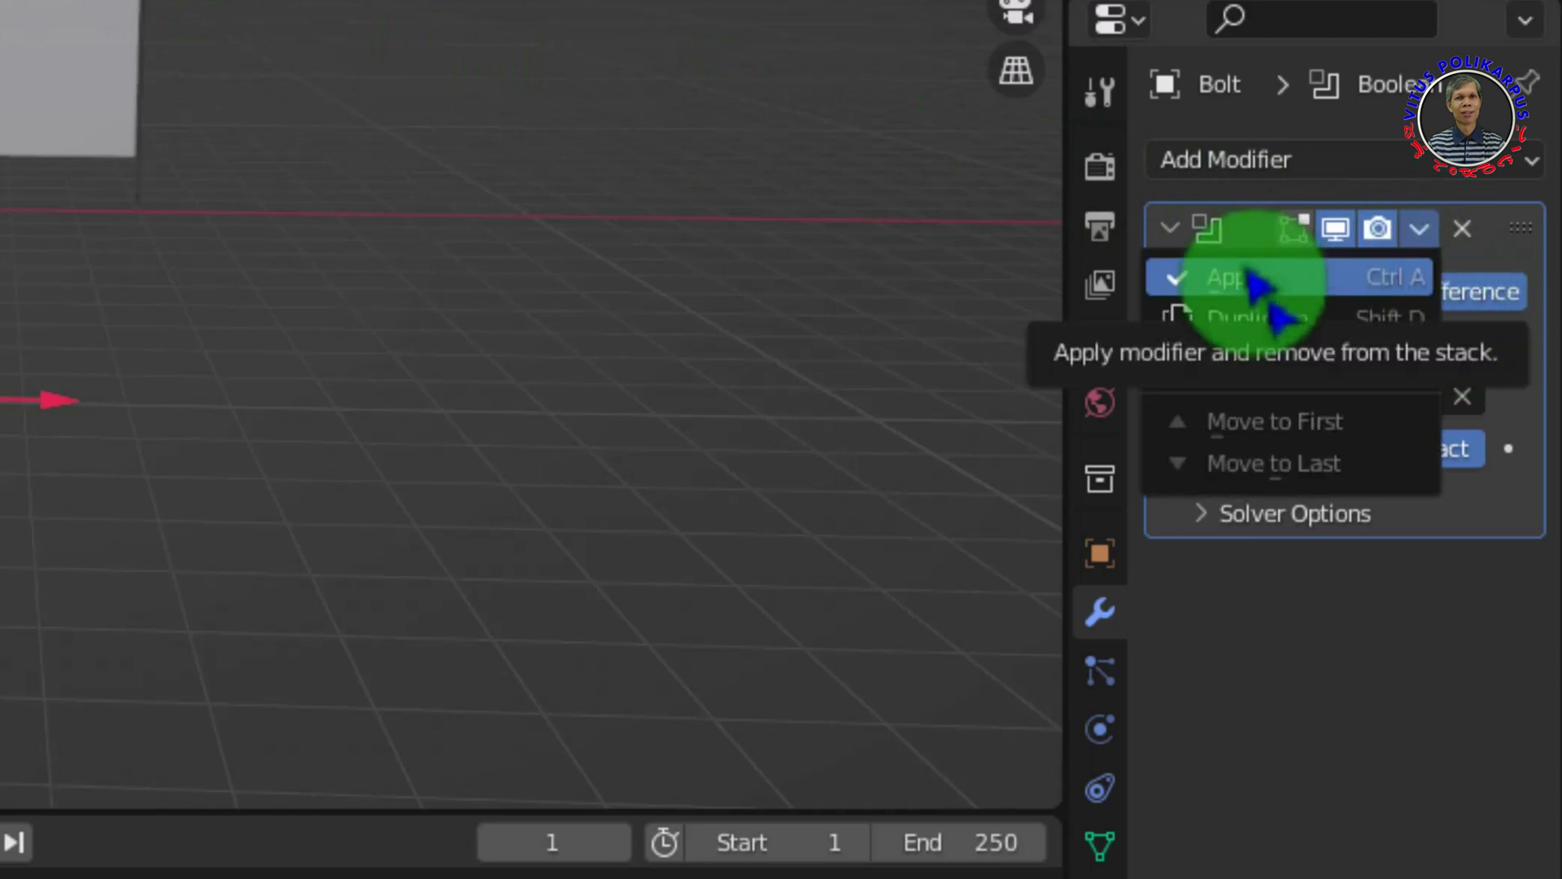
{"action": "left_click", "coordinate": [1257, 279]}
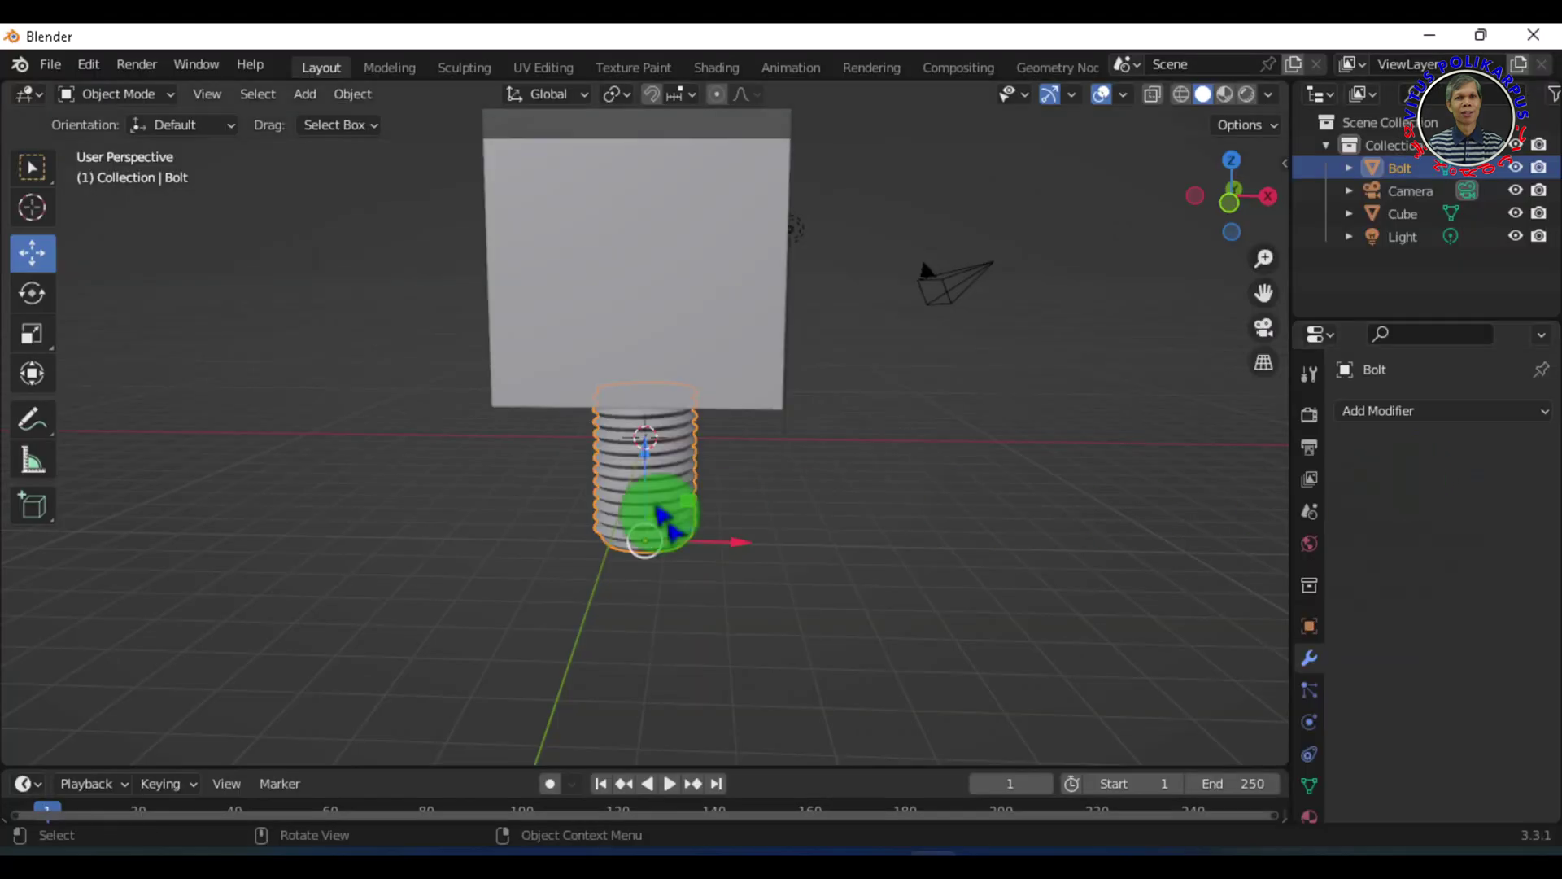
Step: Lower the bolt along Z out of the cube so its cut top sits level with the world origin
{"action": "left_click_drag", "start_coordinate": [651, 493], "coordinate": [870, 573]}
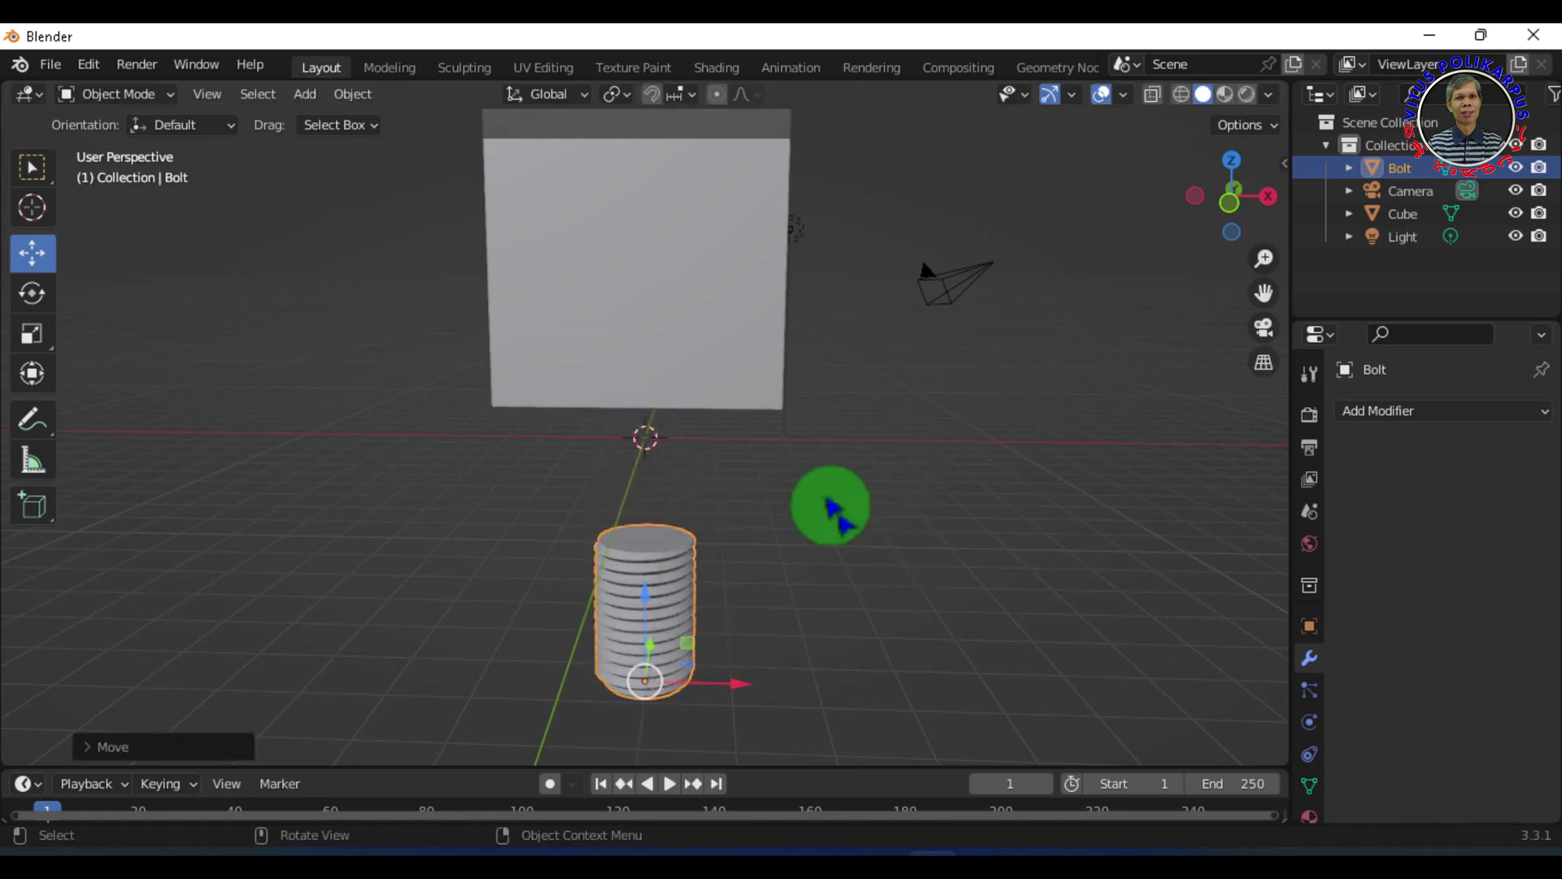
{"action": "left_click", "coordinate": [653, 364]}
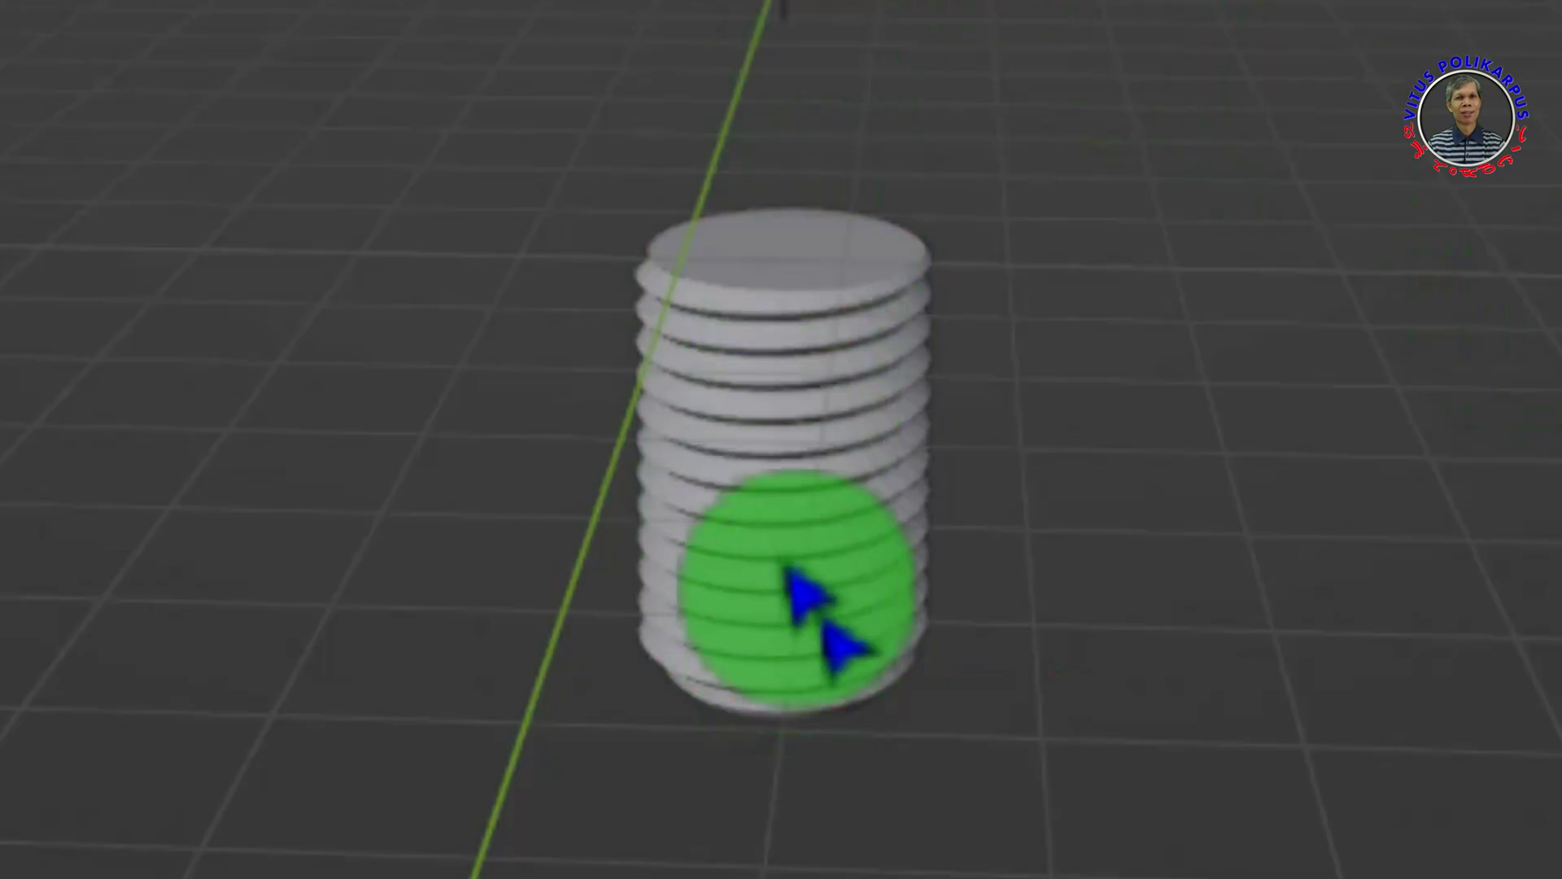
{"action": "left_click_drag", "start_coordinate": [797, 439], "coordinate": [789, 134]}
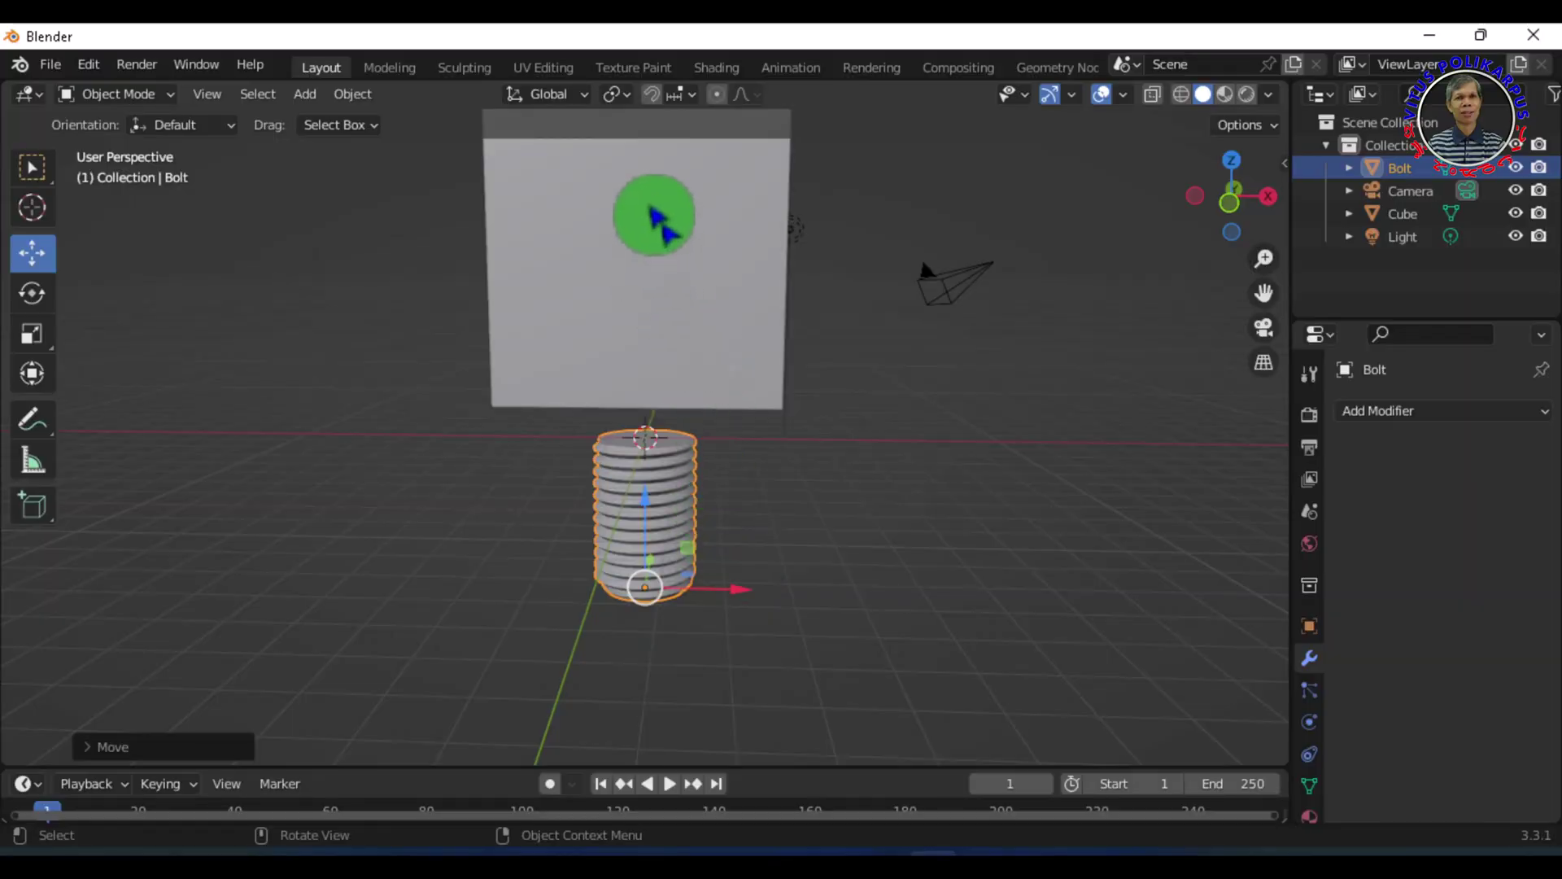
Step: Move the cube down along Z to beneath the bolt and check their overlap in wireframe shading
{"action": "left_click", "coordinate": [646, 254]}
{"action": "left_click_drag", "start_coordinate": [643, 210], "coordinate": [648, 685]}
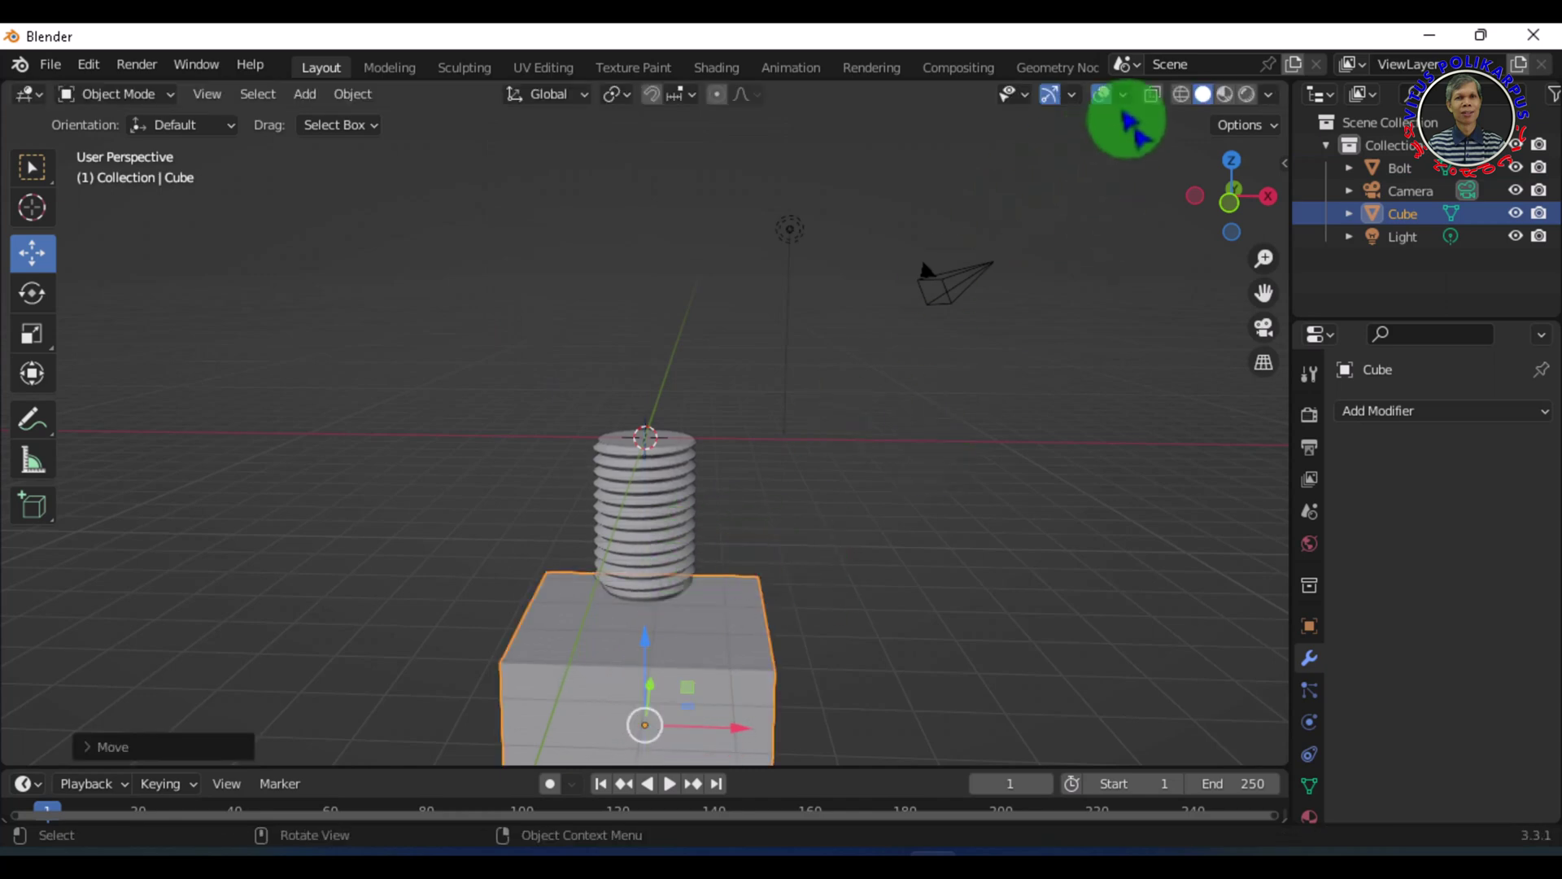
{"action": "left_click", "coordinate": [1180, 93]}
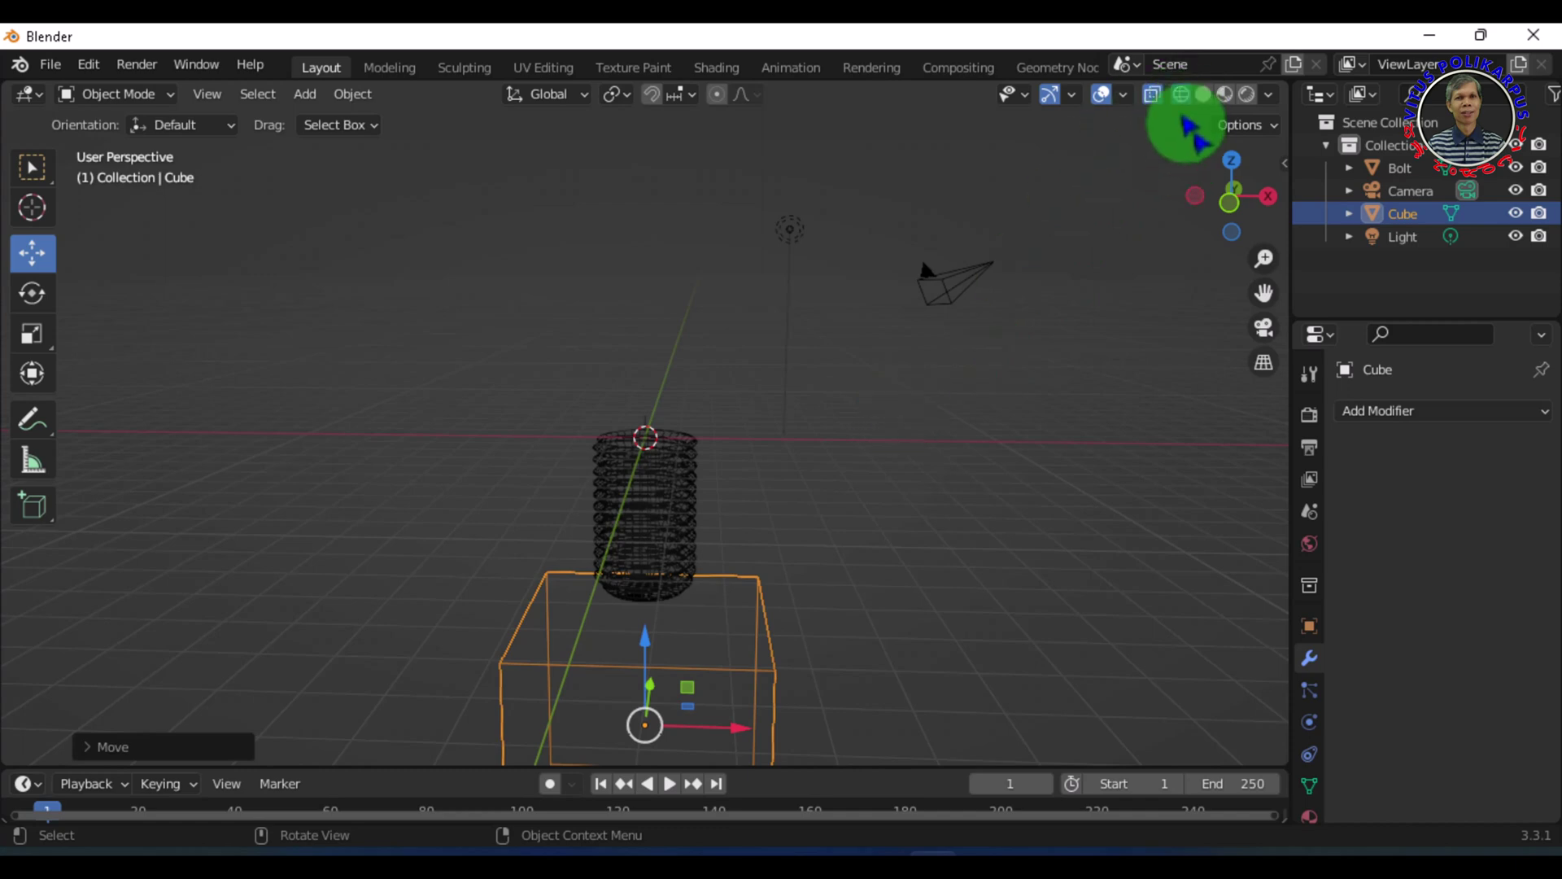
{"action": "left_click", "coordinate": [1203, 93]}
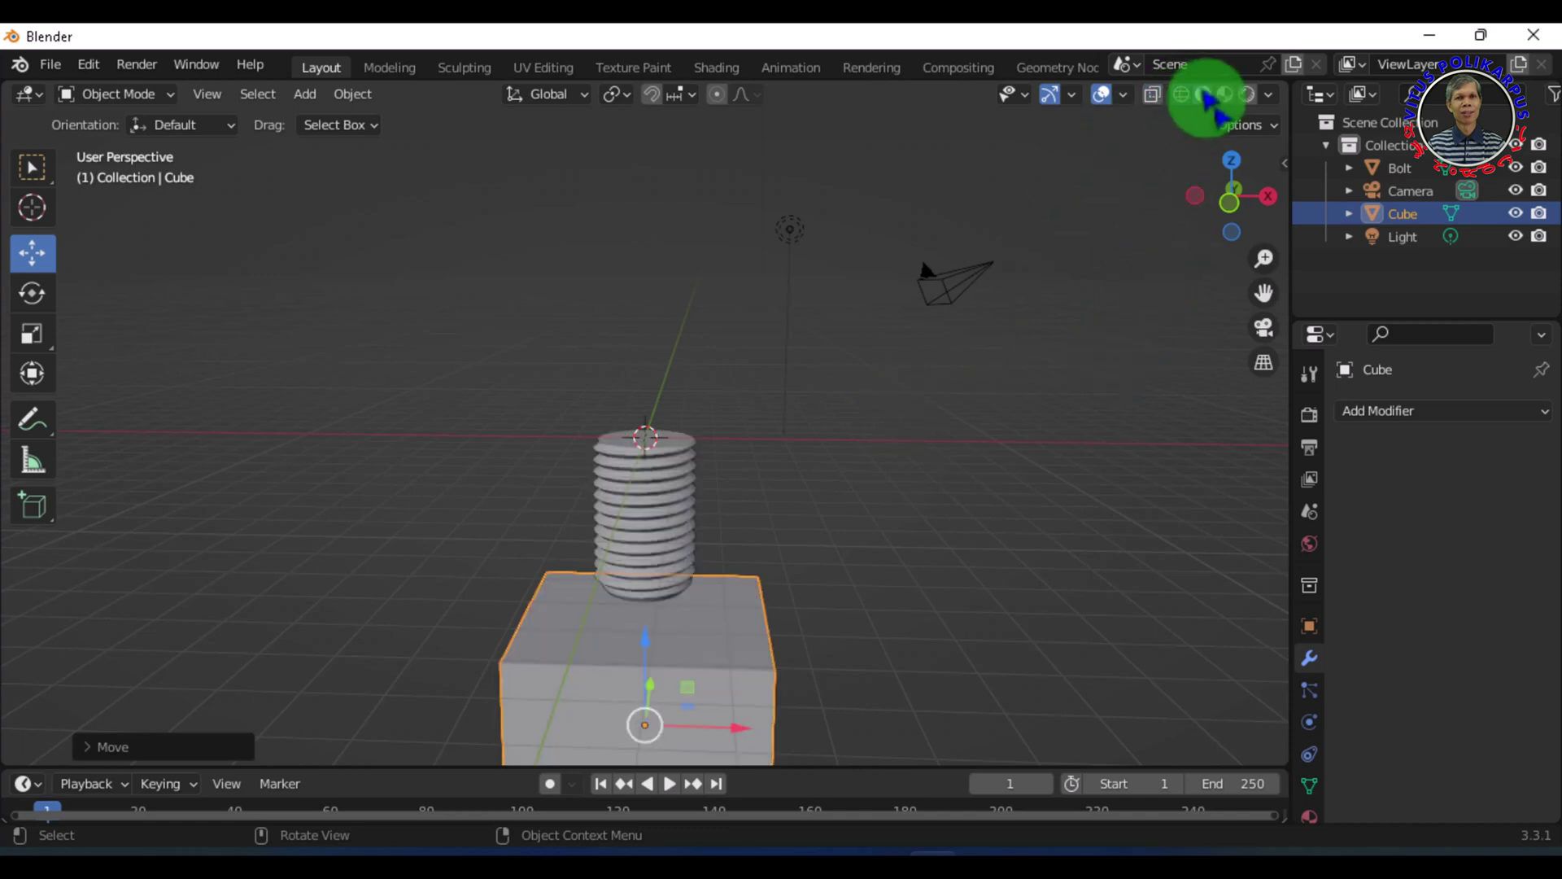
Step: In front view, raise the cube along Z until it encloses the bottom few thread turns of the bolt
{"action": "left_click", "coordinate": [1054, 488]}
{"action": "middle_click_drag", "start_coordinate": [1054, 488], "coordinate": [834, 379], "text": "alt"}
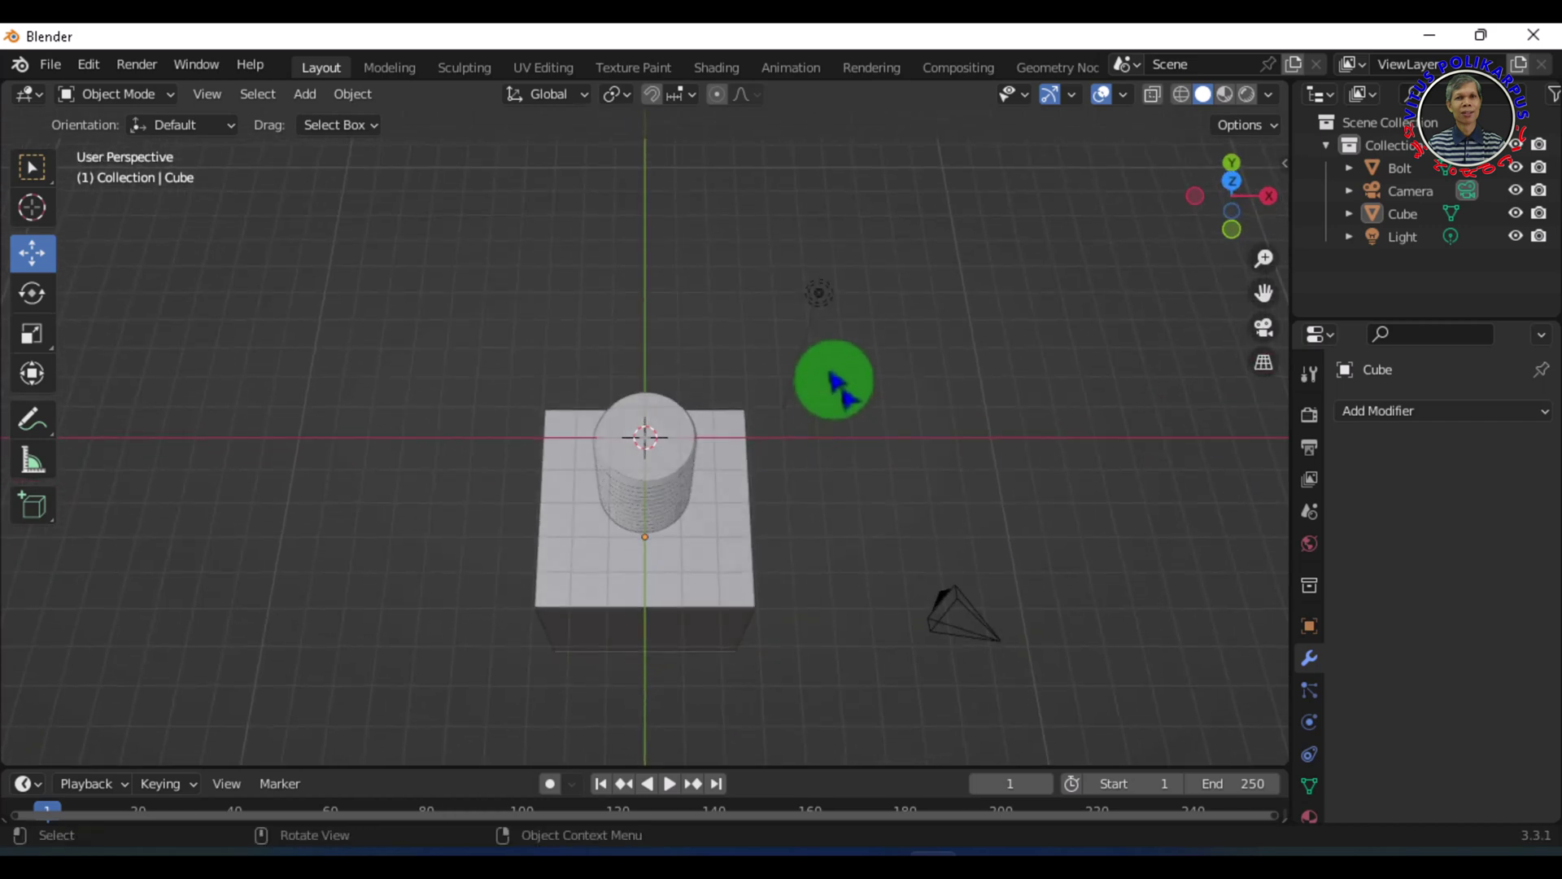
{"action": "key", "text": "KP_1"}
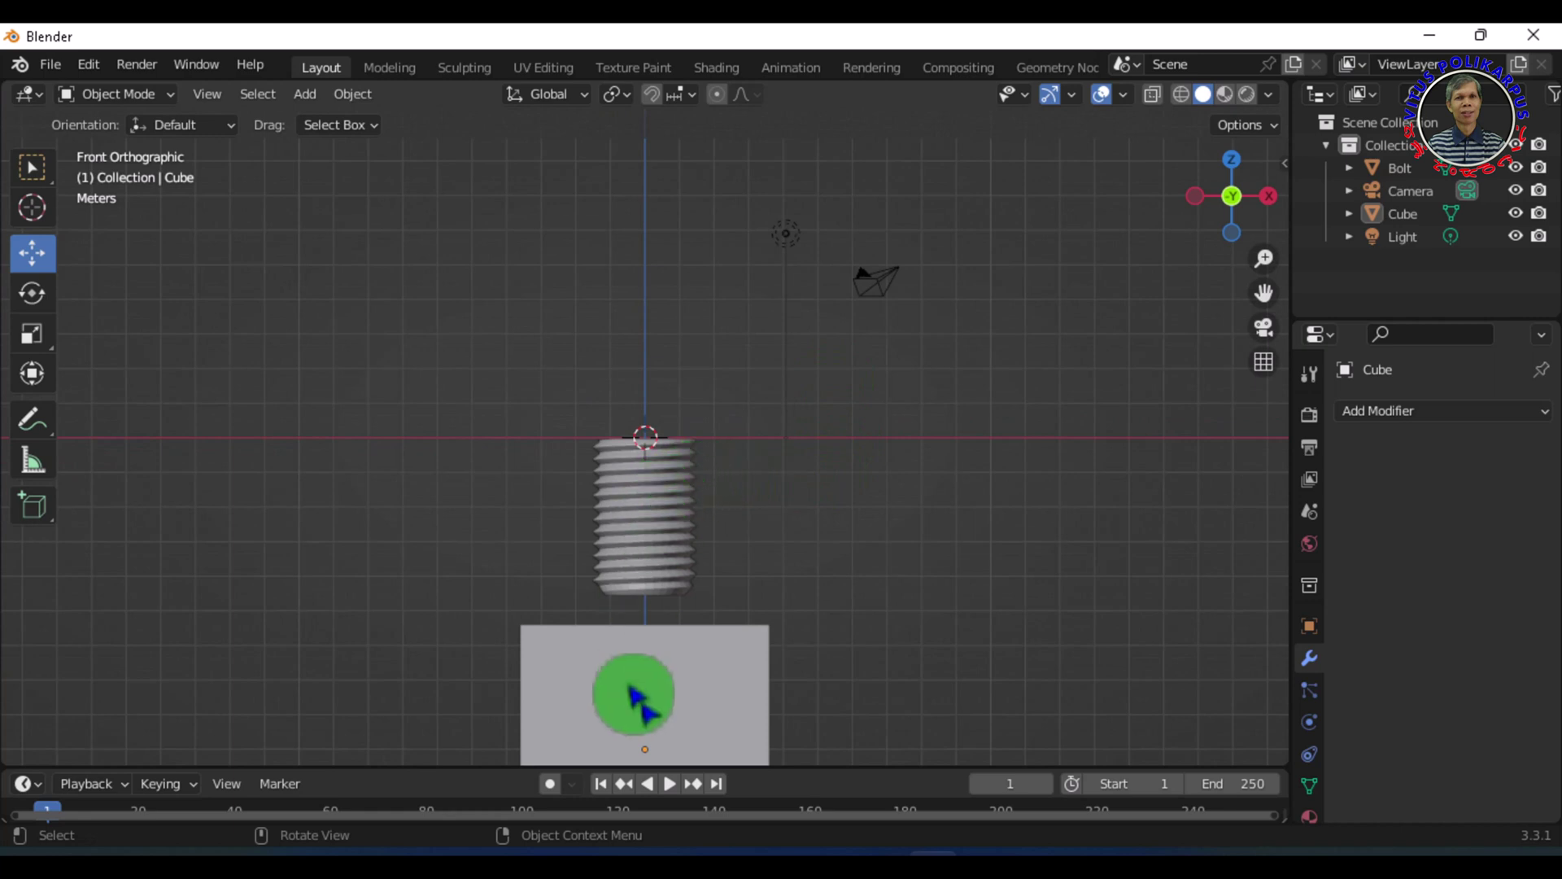
{"action": "left_click", "coordinate": [631, 690]}
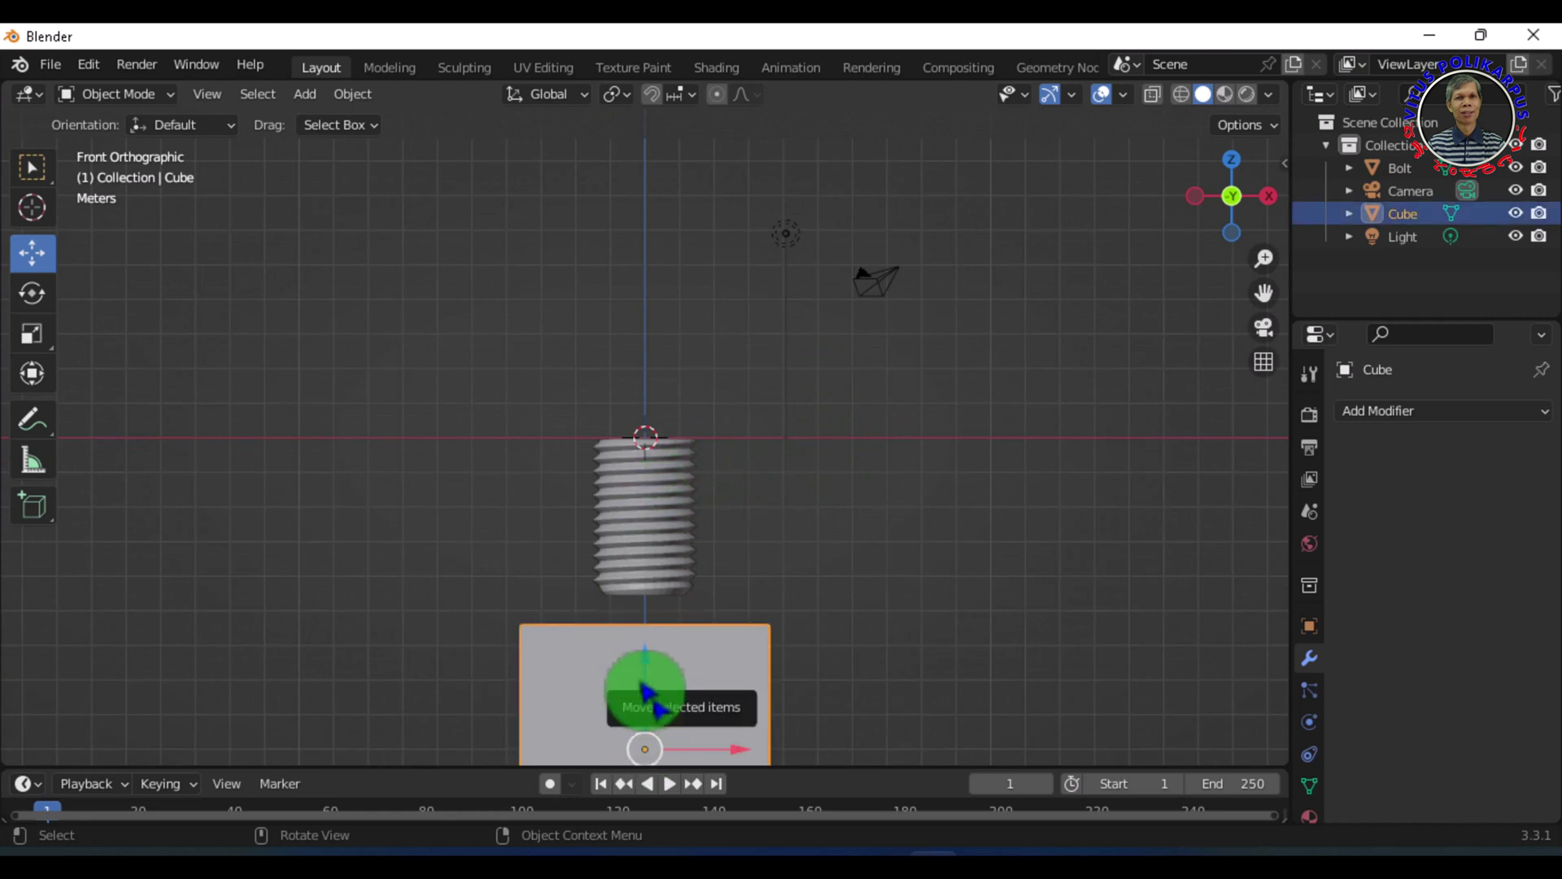
{"action": "left_click_drag", "start_coordinate": [643, 688], "coordinate": [643, 621]}
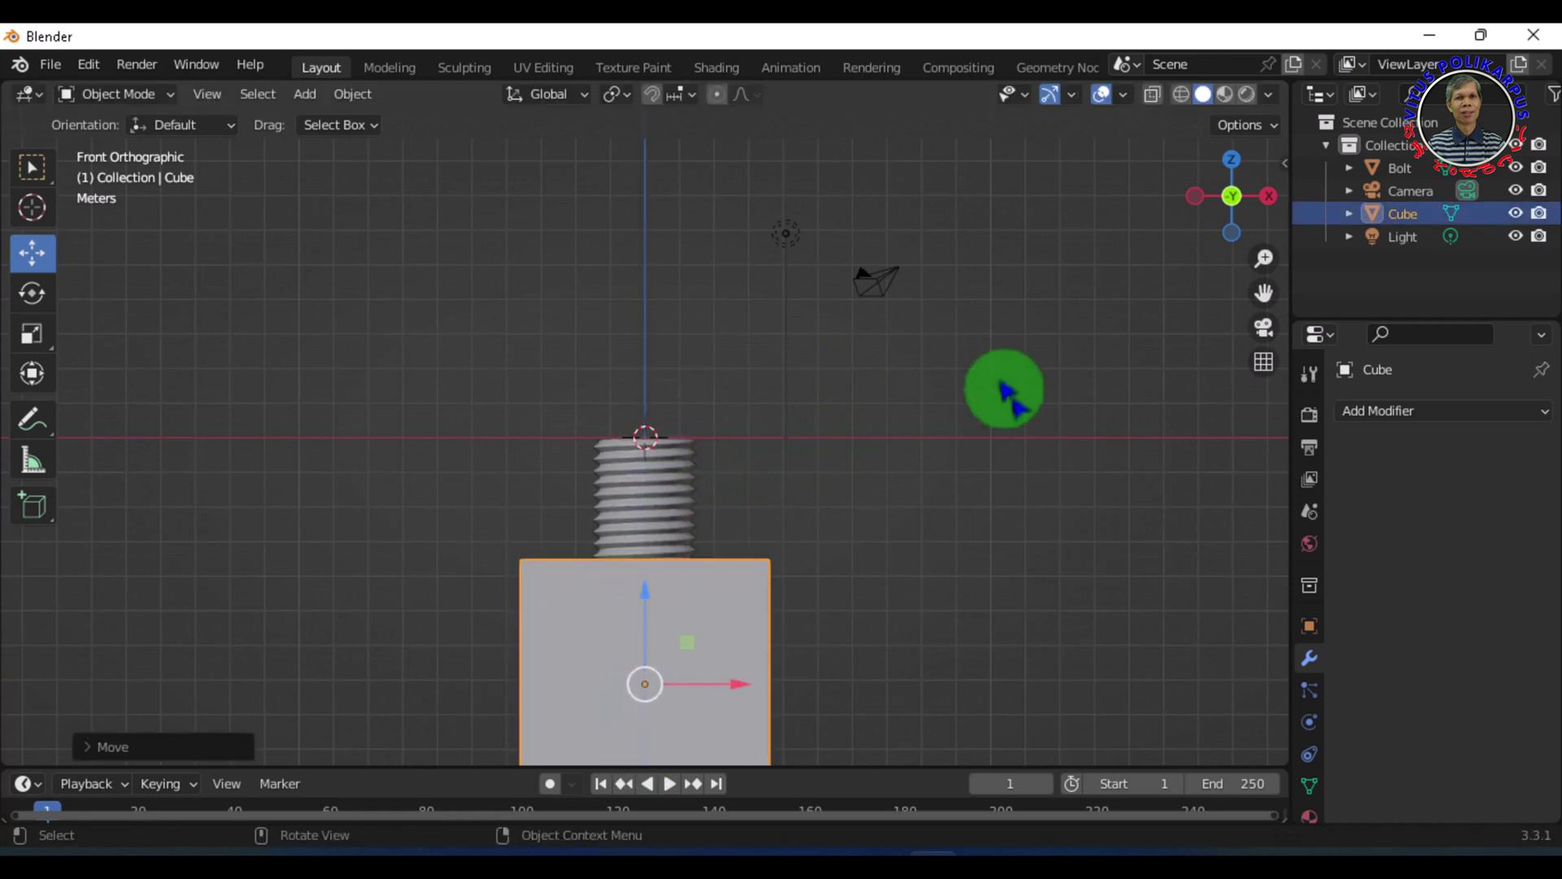
{"action": "middle_click_drag", "start_coordinate": [949, 390], "coordinate": [949, 421]}
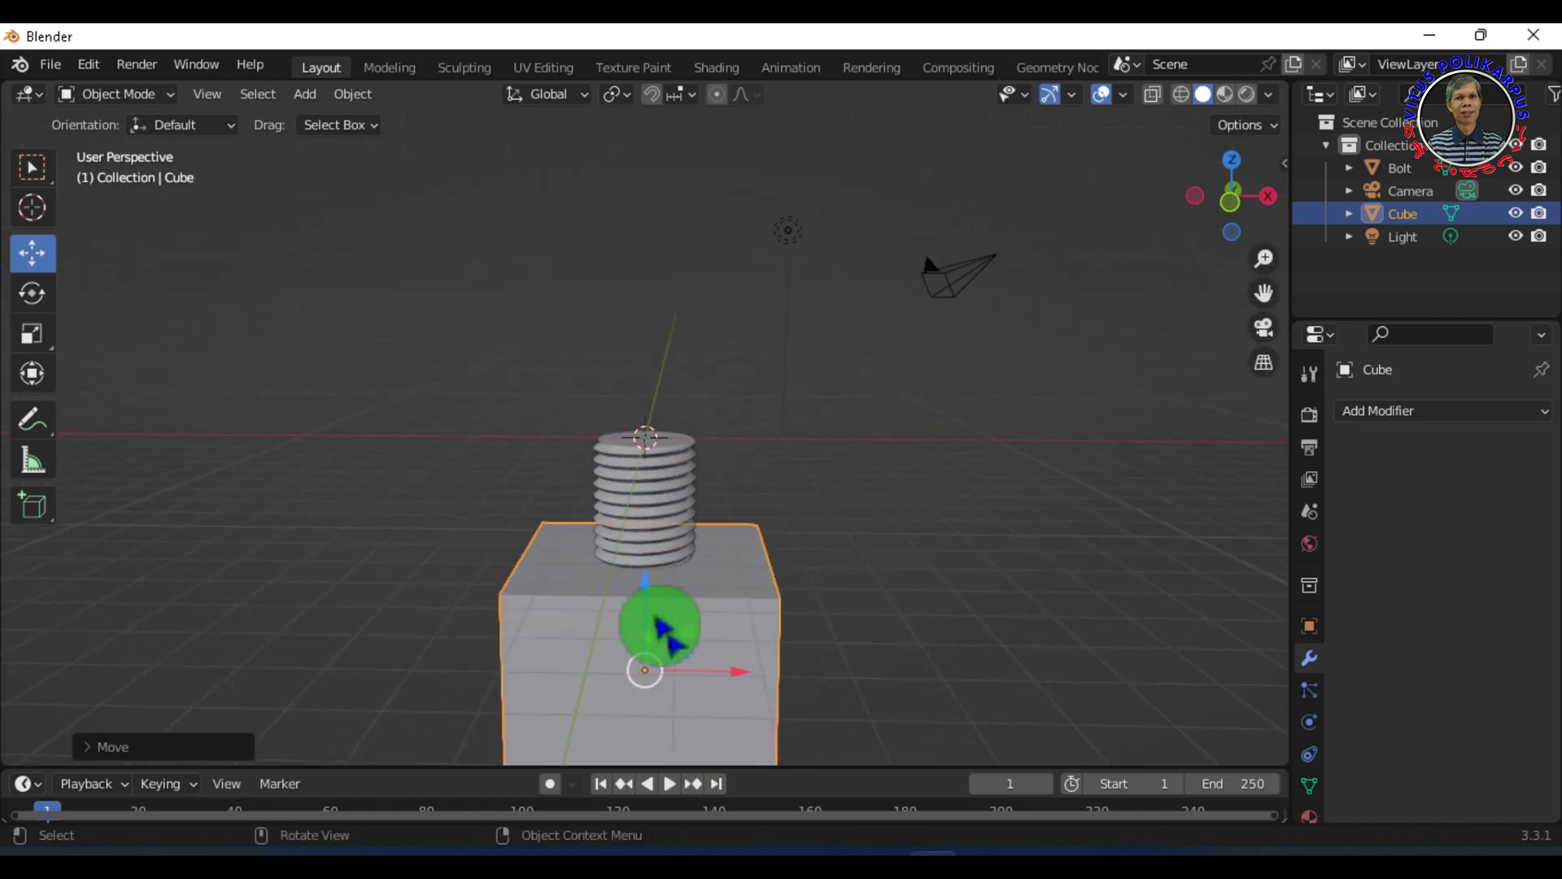
Step: Trim the bolt's lower end with a Boolean Difference modifier using the cube as the cutting object, and apply it
{"action": "left_click", "coordinate": [1048, 548]}
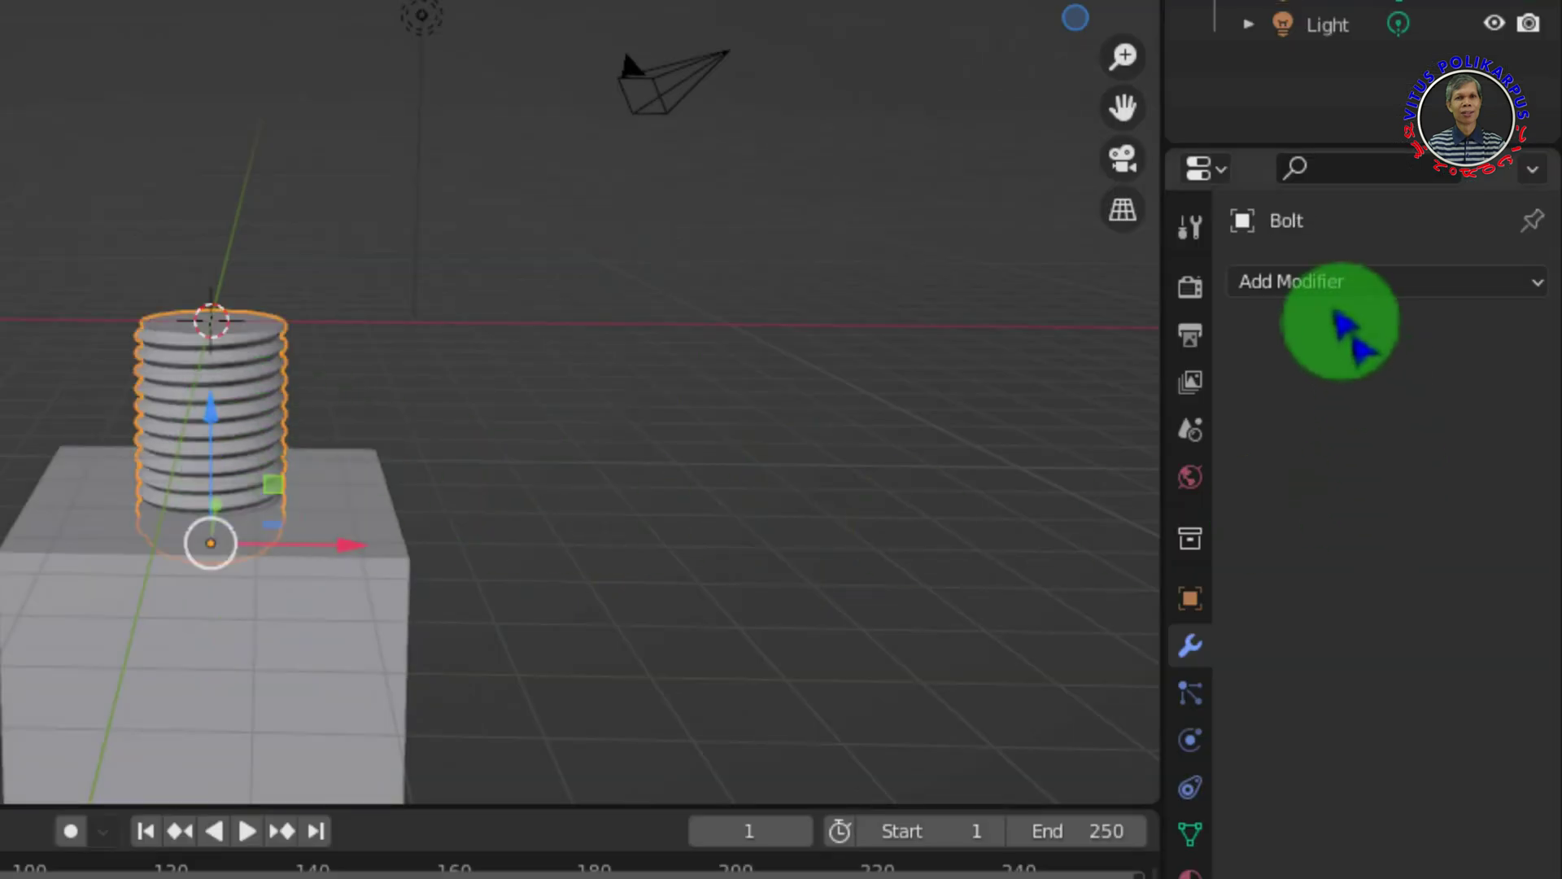
{"action": "left_click", "coordinate": [1341, 292]}
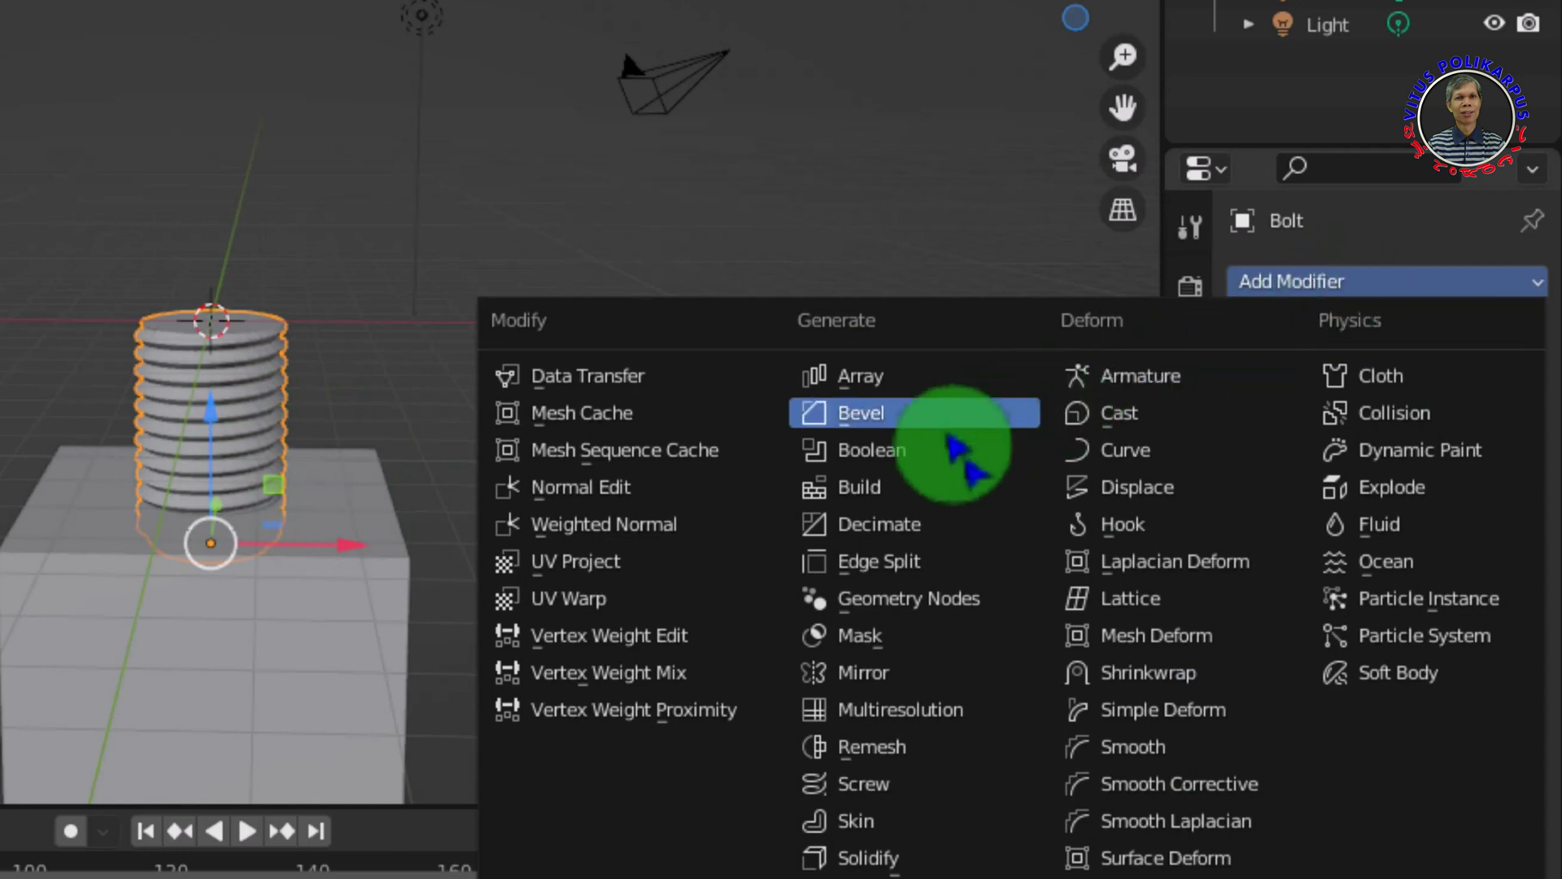
{"action": "left_click", "coordinate": [895, 454]}
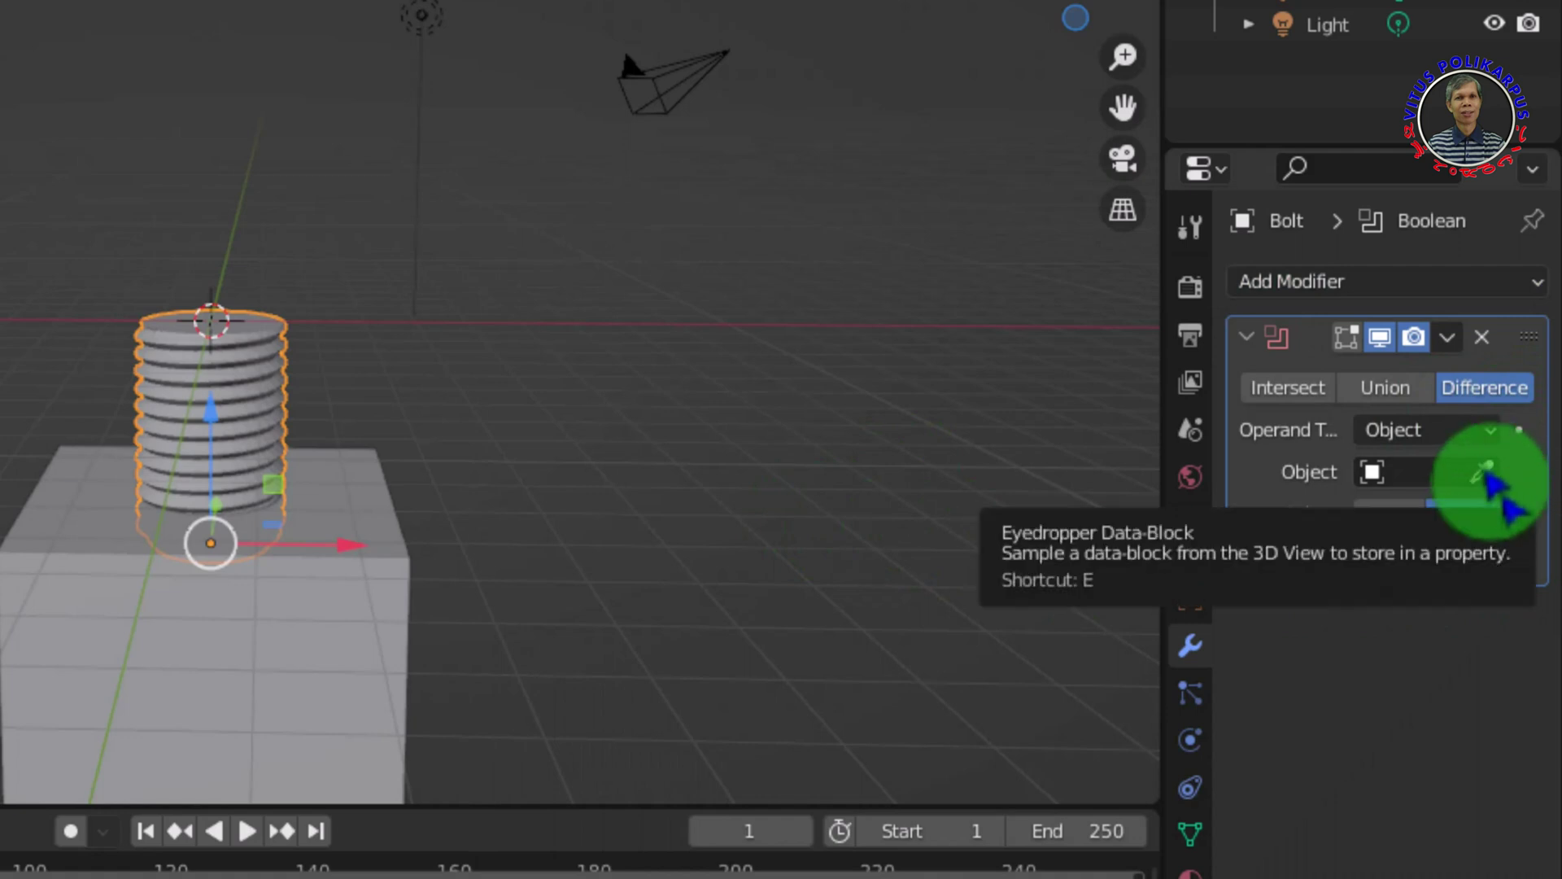
{"action": "left_click", "coordinate": [1482, 474]}
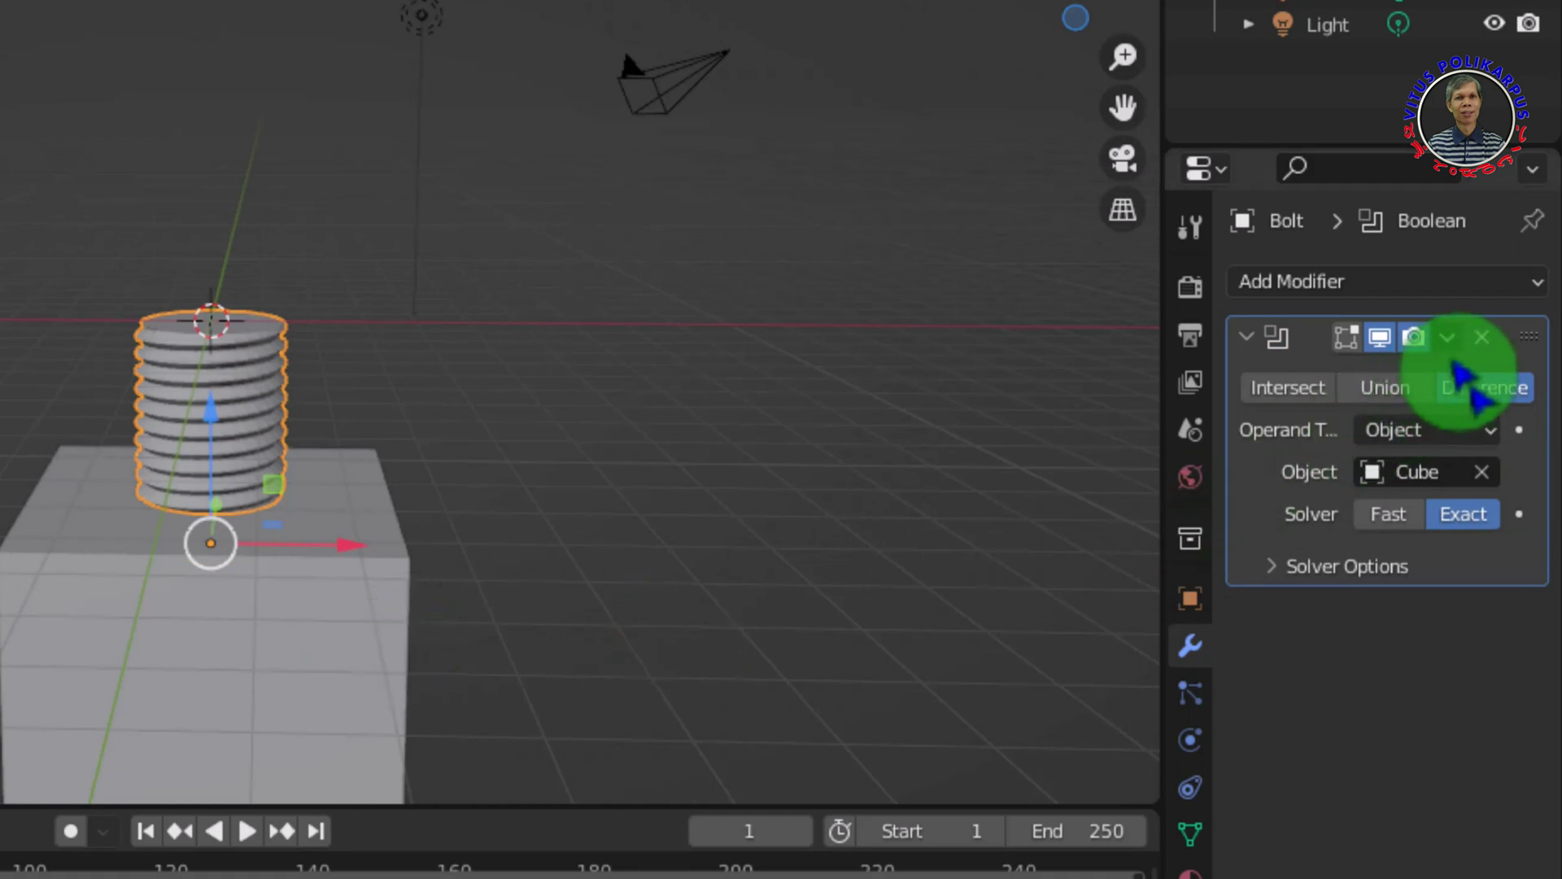
{"action": "left_click", "coordinate": [1447, 336]}
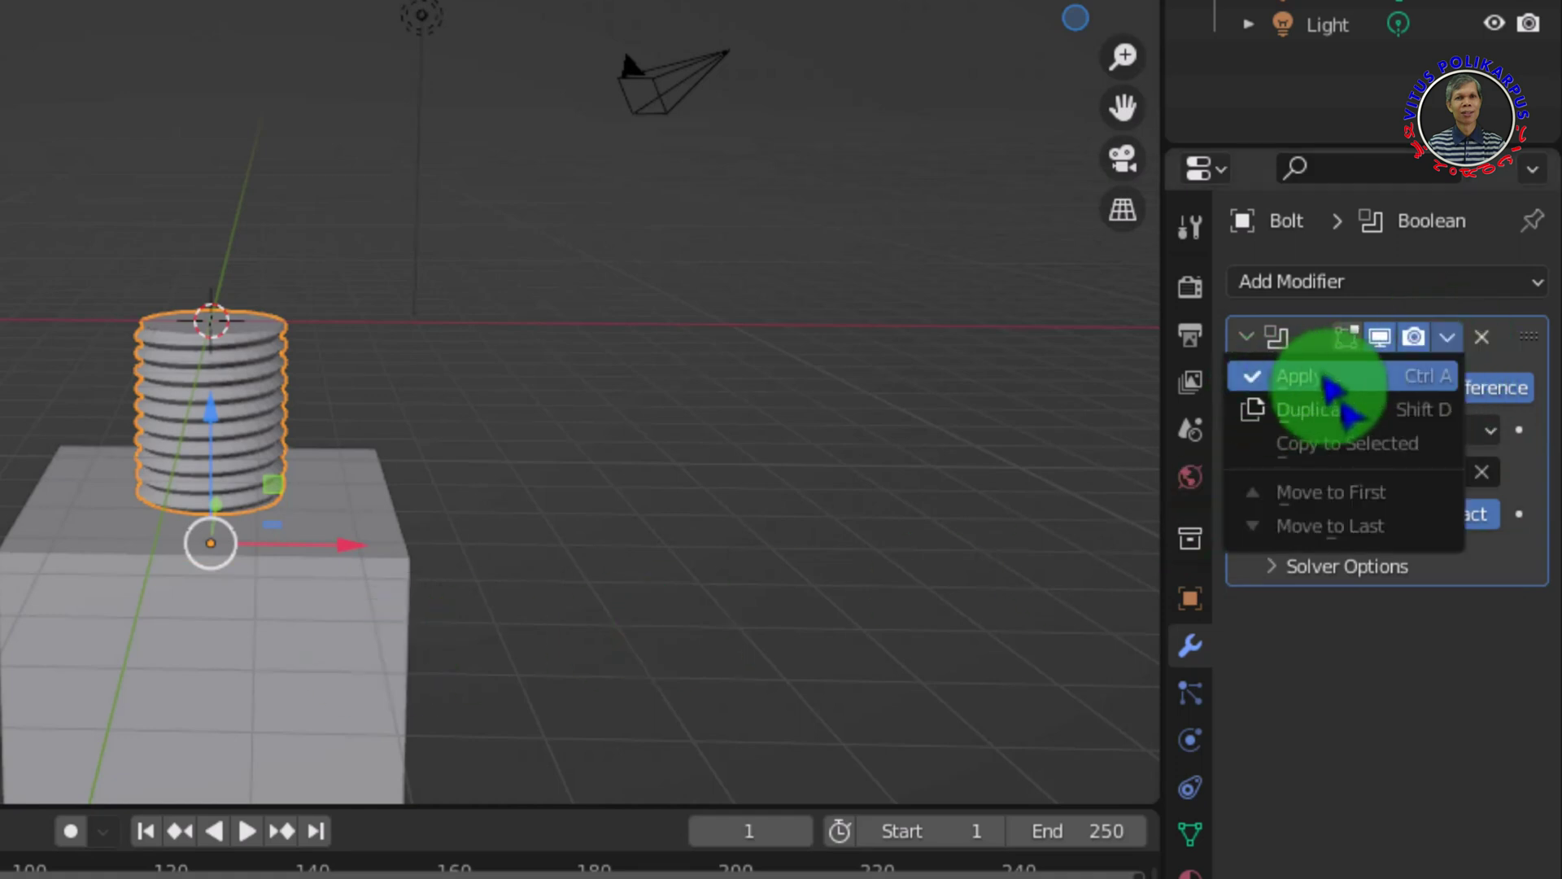
{"action": "left_click", "coordinate": [1330, 382]}
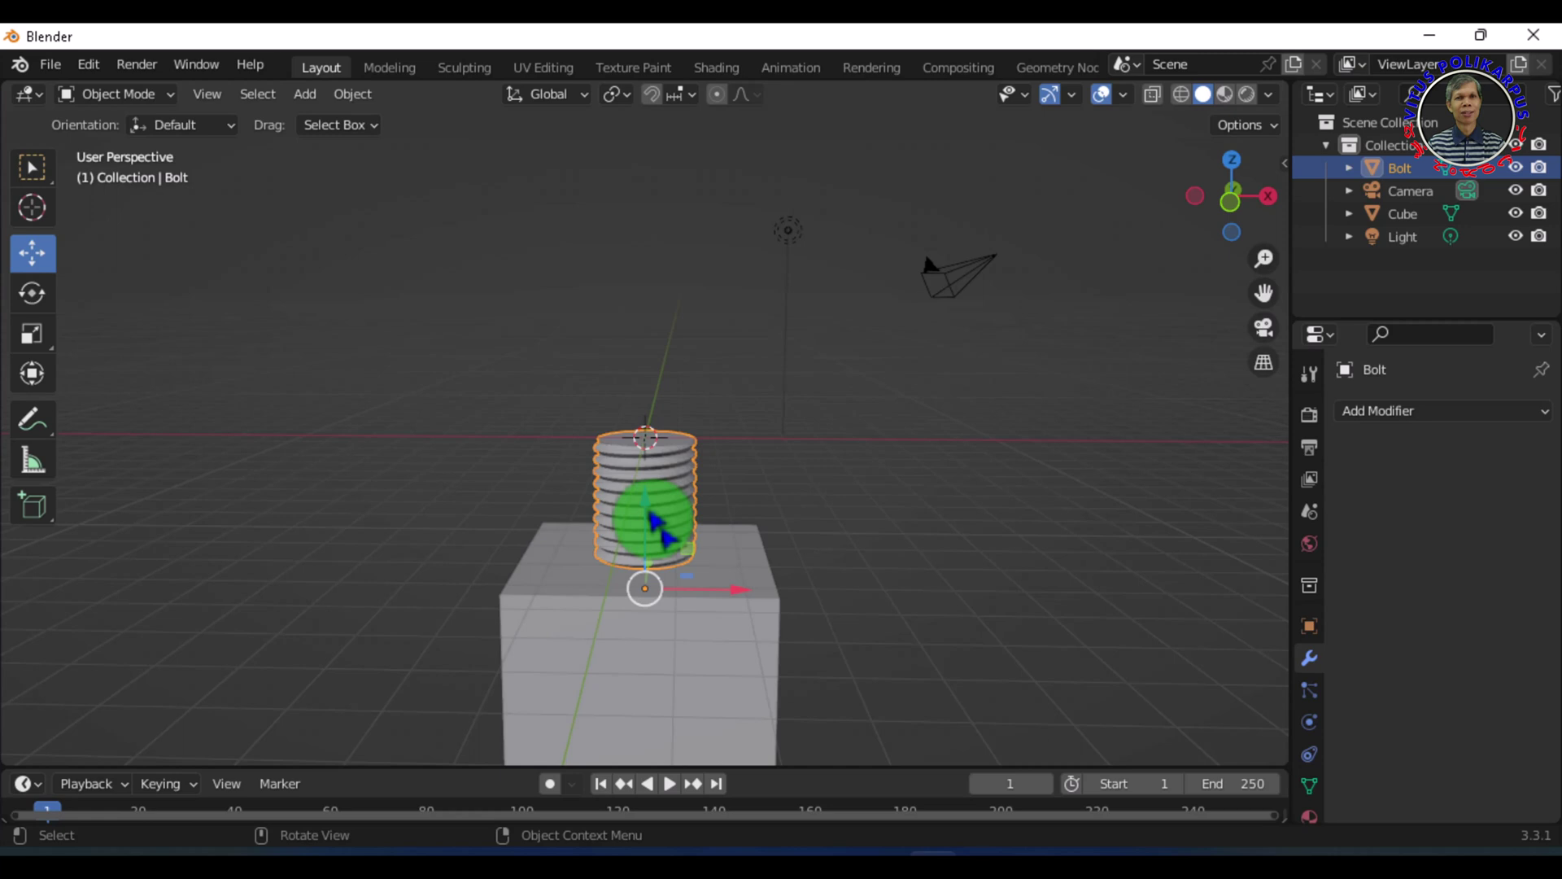
Step: Raise the trimmed bolt along Z so its base sits just above the world origin, and delete the cube
{"action": "left_click_drag", "start_coordinate": [218, 435], "coordinate": [285, 274]}
{"action": "left_click_drag", "start_coordinate": [698, 414], "coordinate": [715, 394]}
{"action": "left_click", "coordinate": [697, 687]}
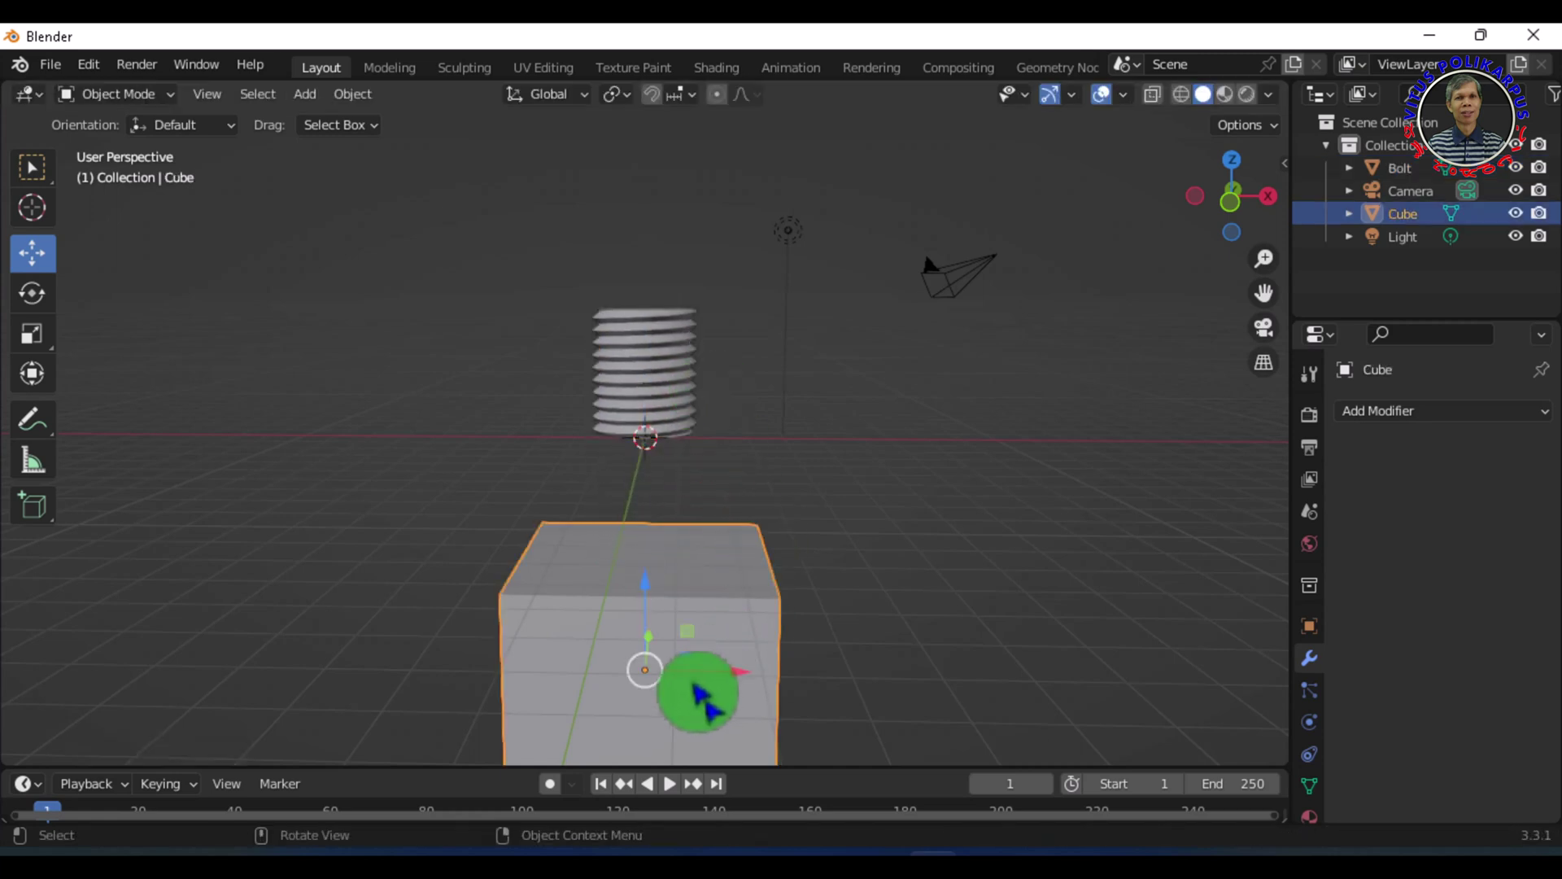
{"action": "key", "text": "Delete"}
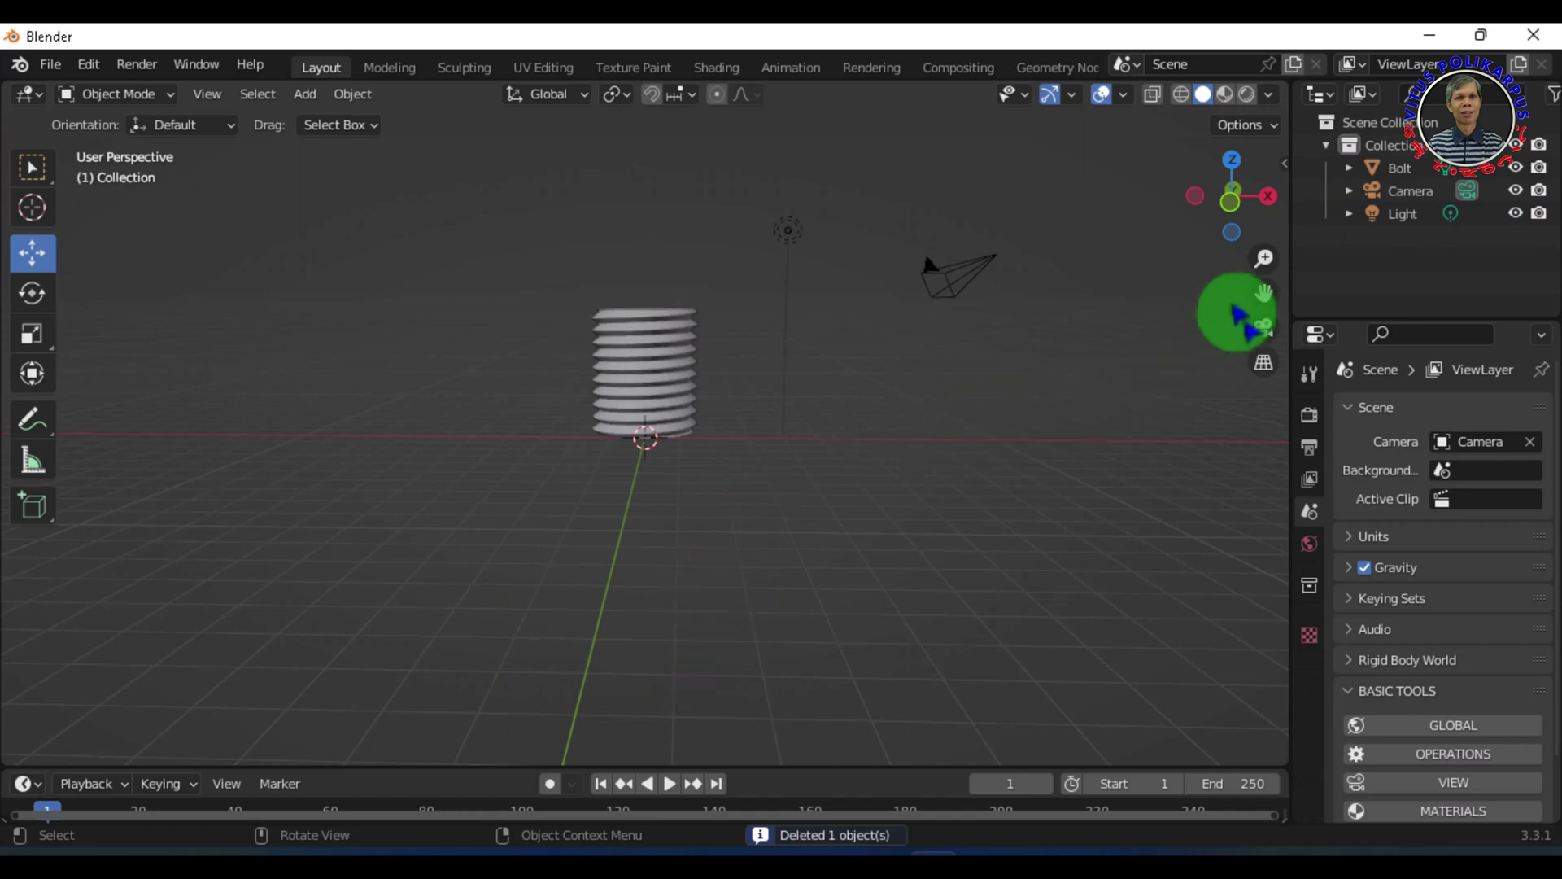
Step: Add a cylinder mesh at the origin and, in top view, scale it up slightly, keeping it within the thread's outline
{"action": "scroll", "coordinate": [1099, 359], "scroll_direction": "up", "scroll_amount": 3}
{"action": "left_click_drag", "start_coordinate": [1264, 293], "coordinate": [1263, 489]}
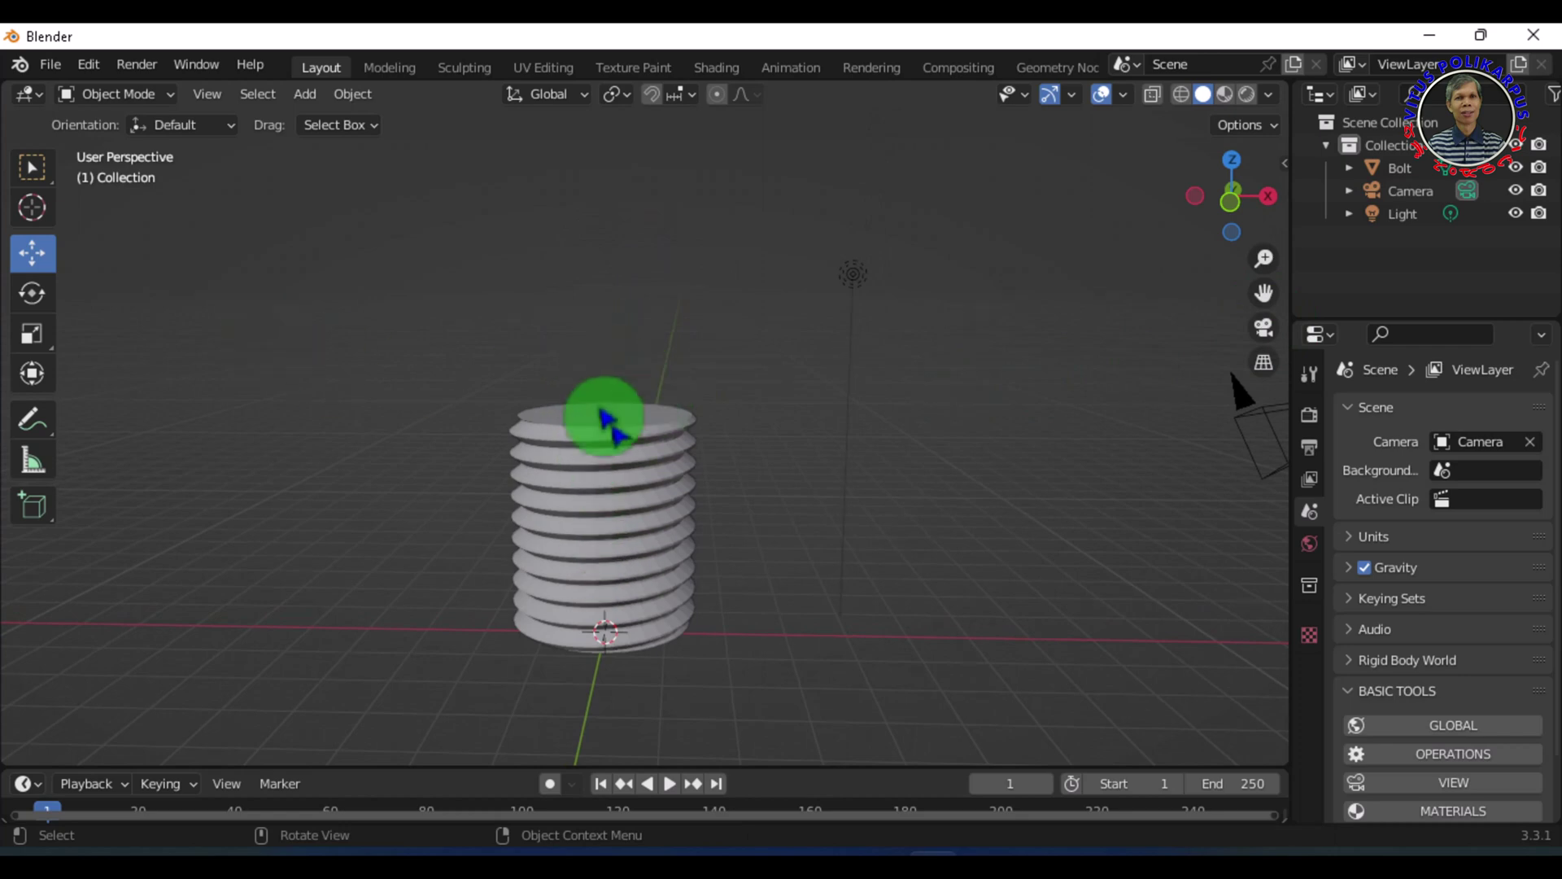
{"action": "middle_click_drag", "start_coordinate": [631, 460], "coordinate": [806, 500]}
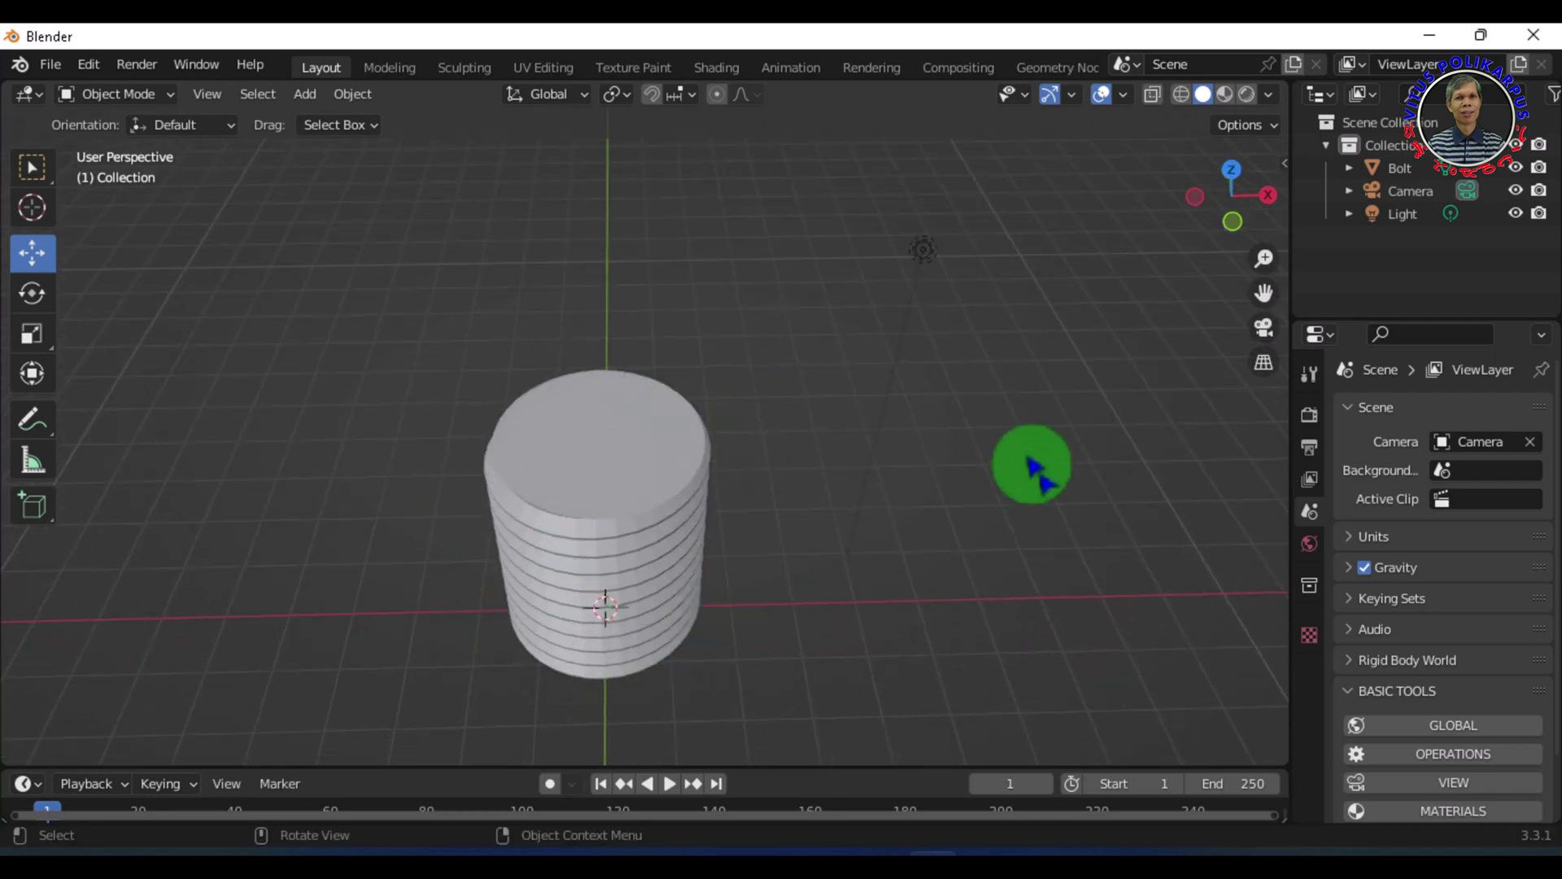
{"action": "middle_click_drag", "start_coordinate": [910, 453], "coordinate": [911, 353]}
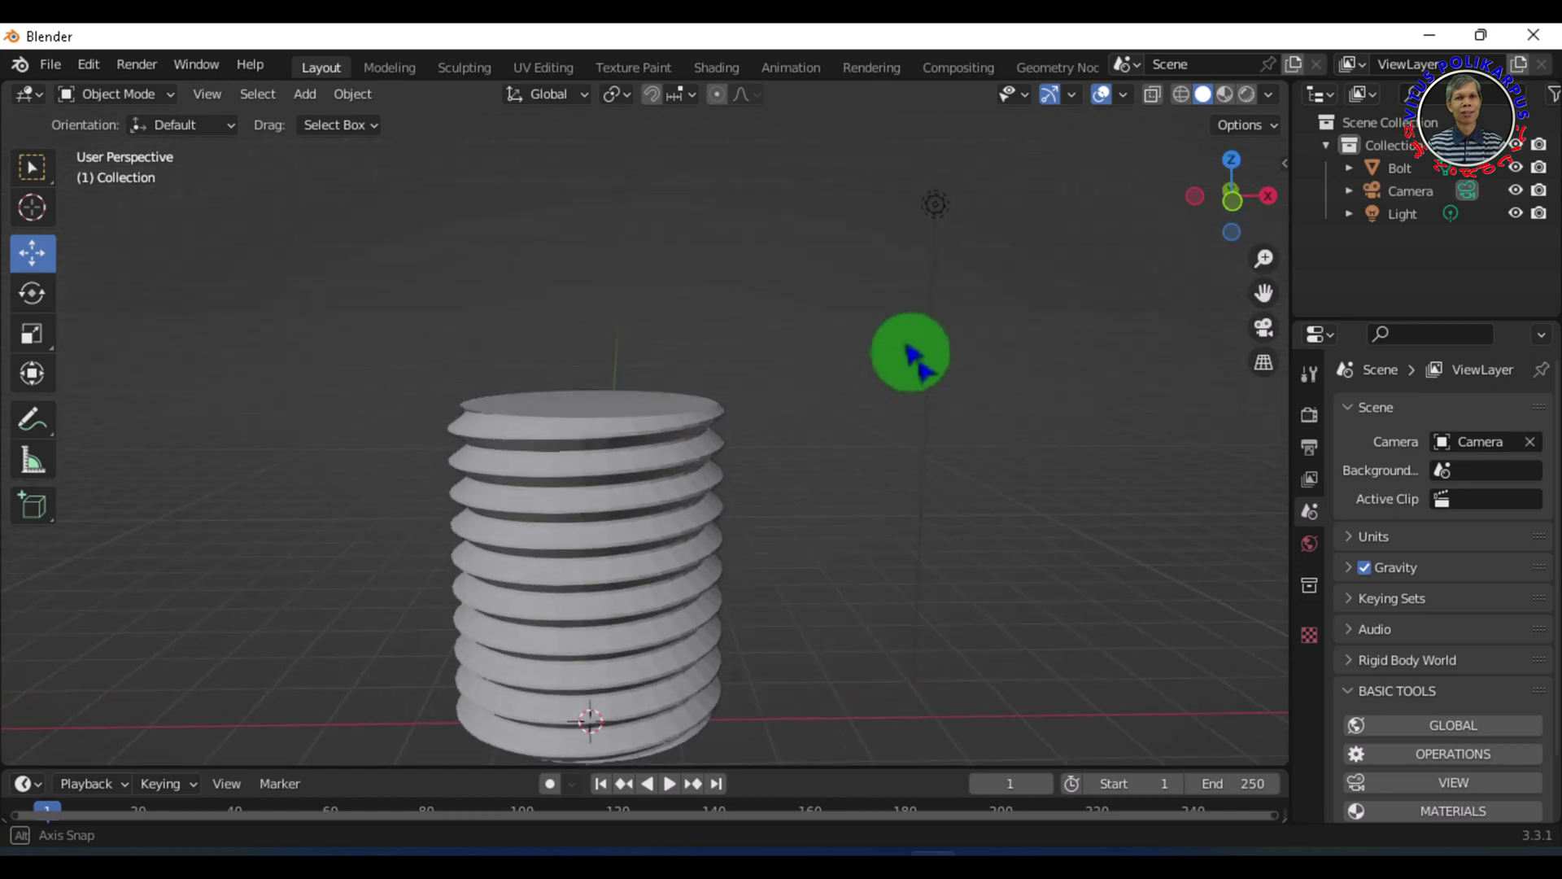
{"action": "left_click", "coordinate": [306, 93]}
{"action": "mouse_move", "coordinate": [390, 122]}
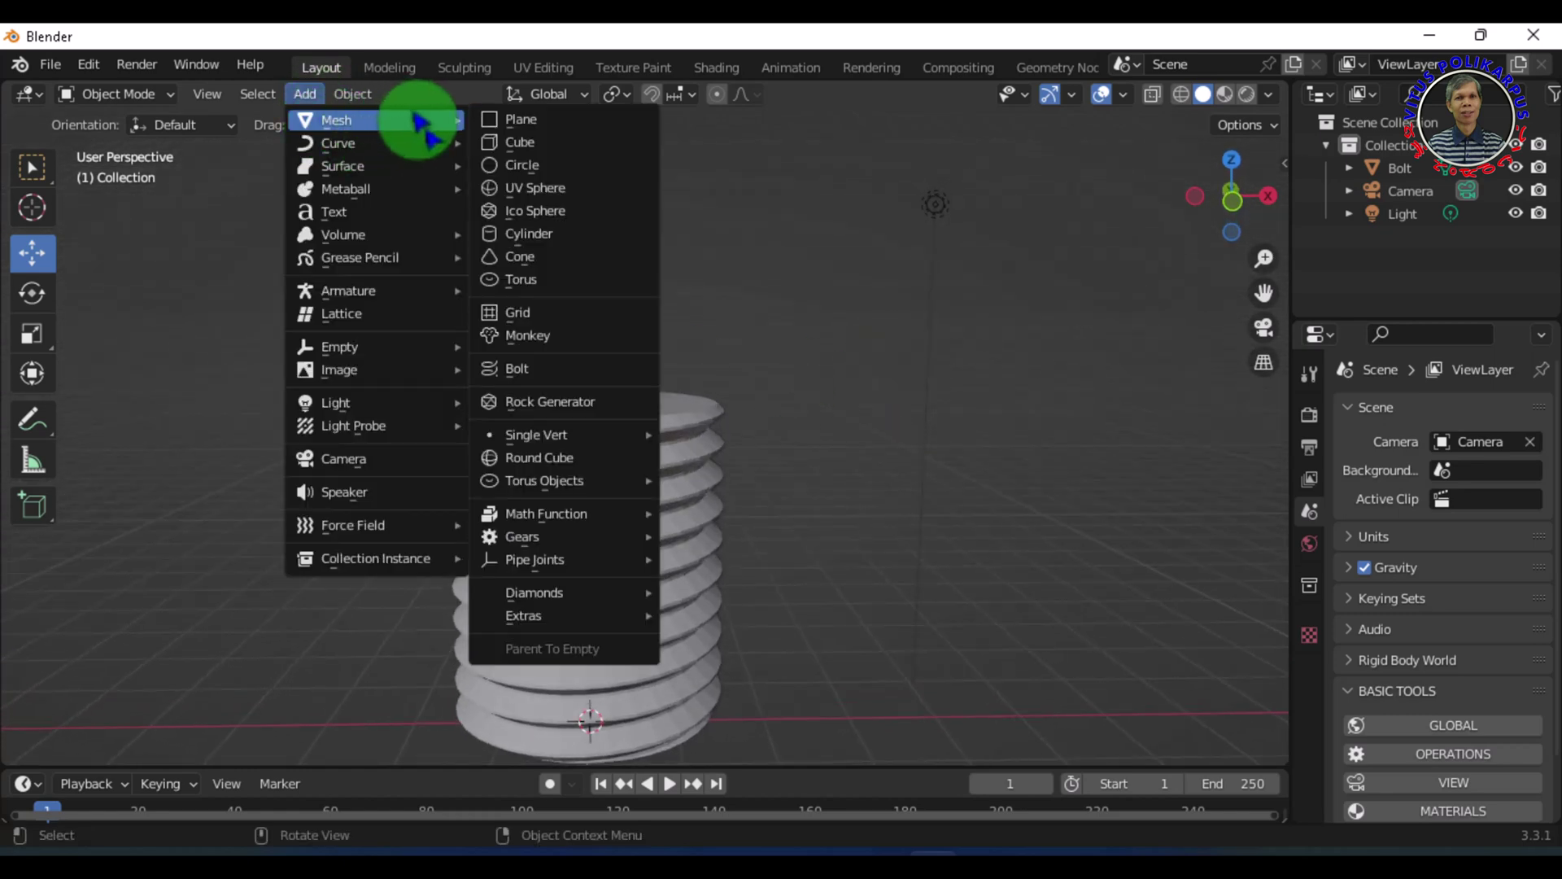
{"action": "left_click", "coordinate": [567, 244]}
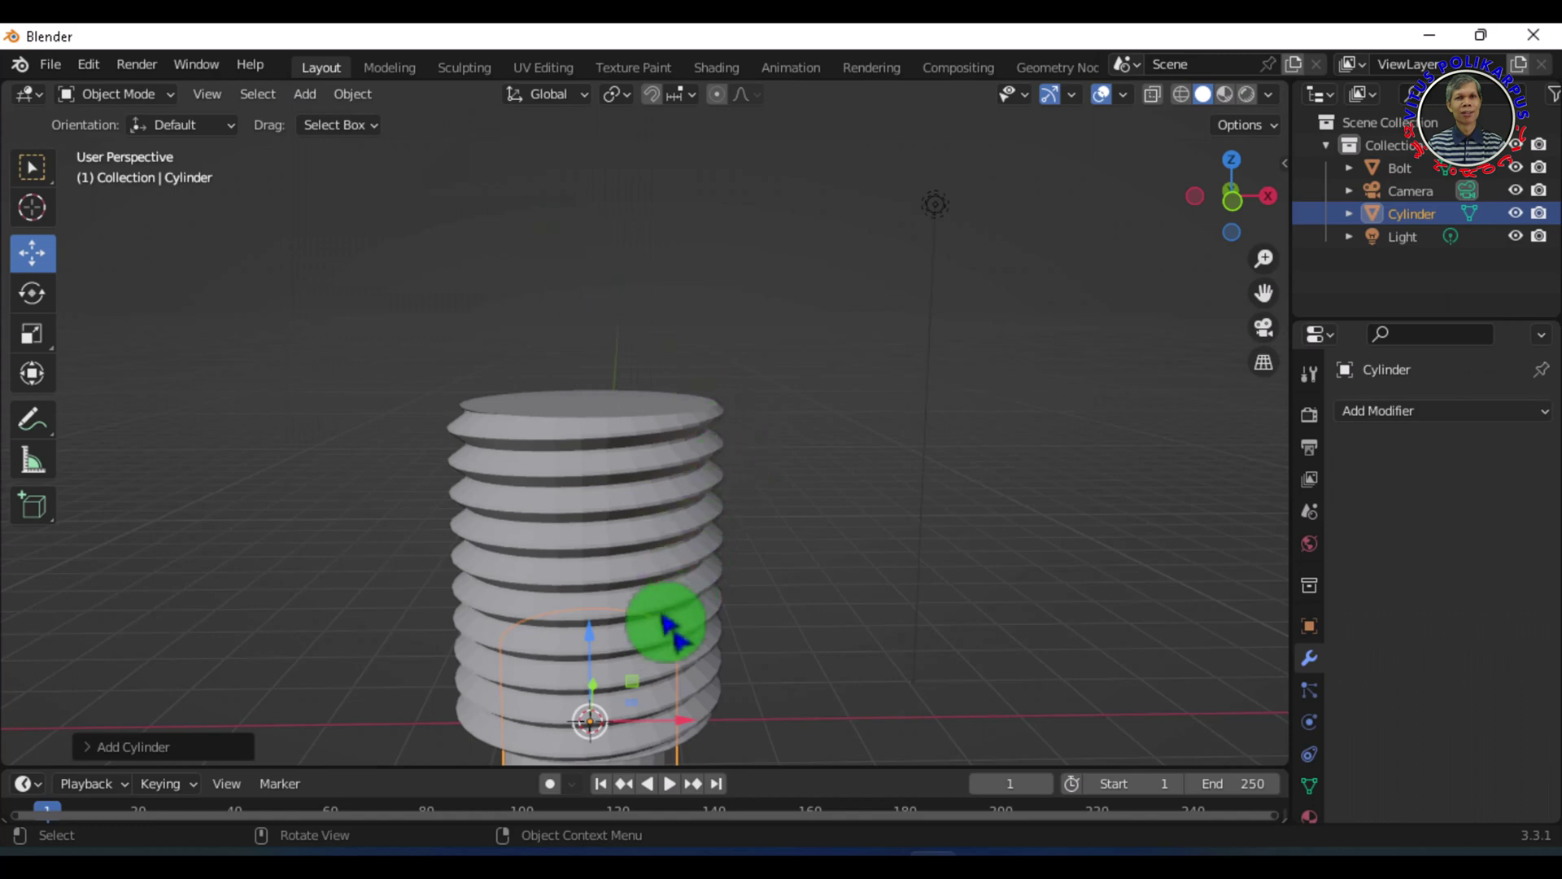
{"action": "key", "text": "KP_1"}
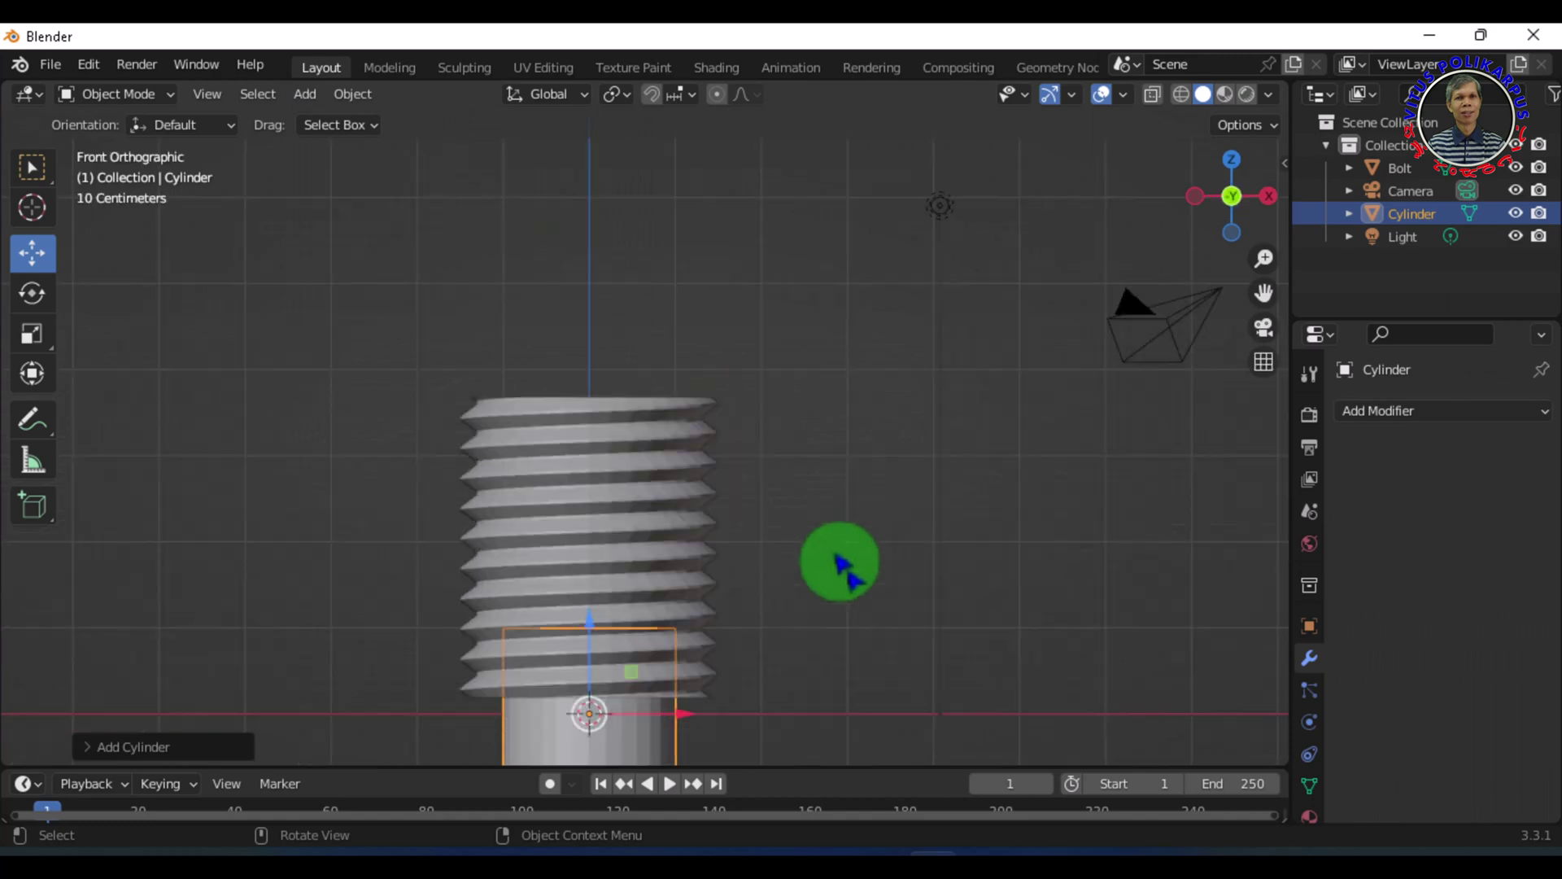
{"action": "key", "text": "KP_7"}
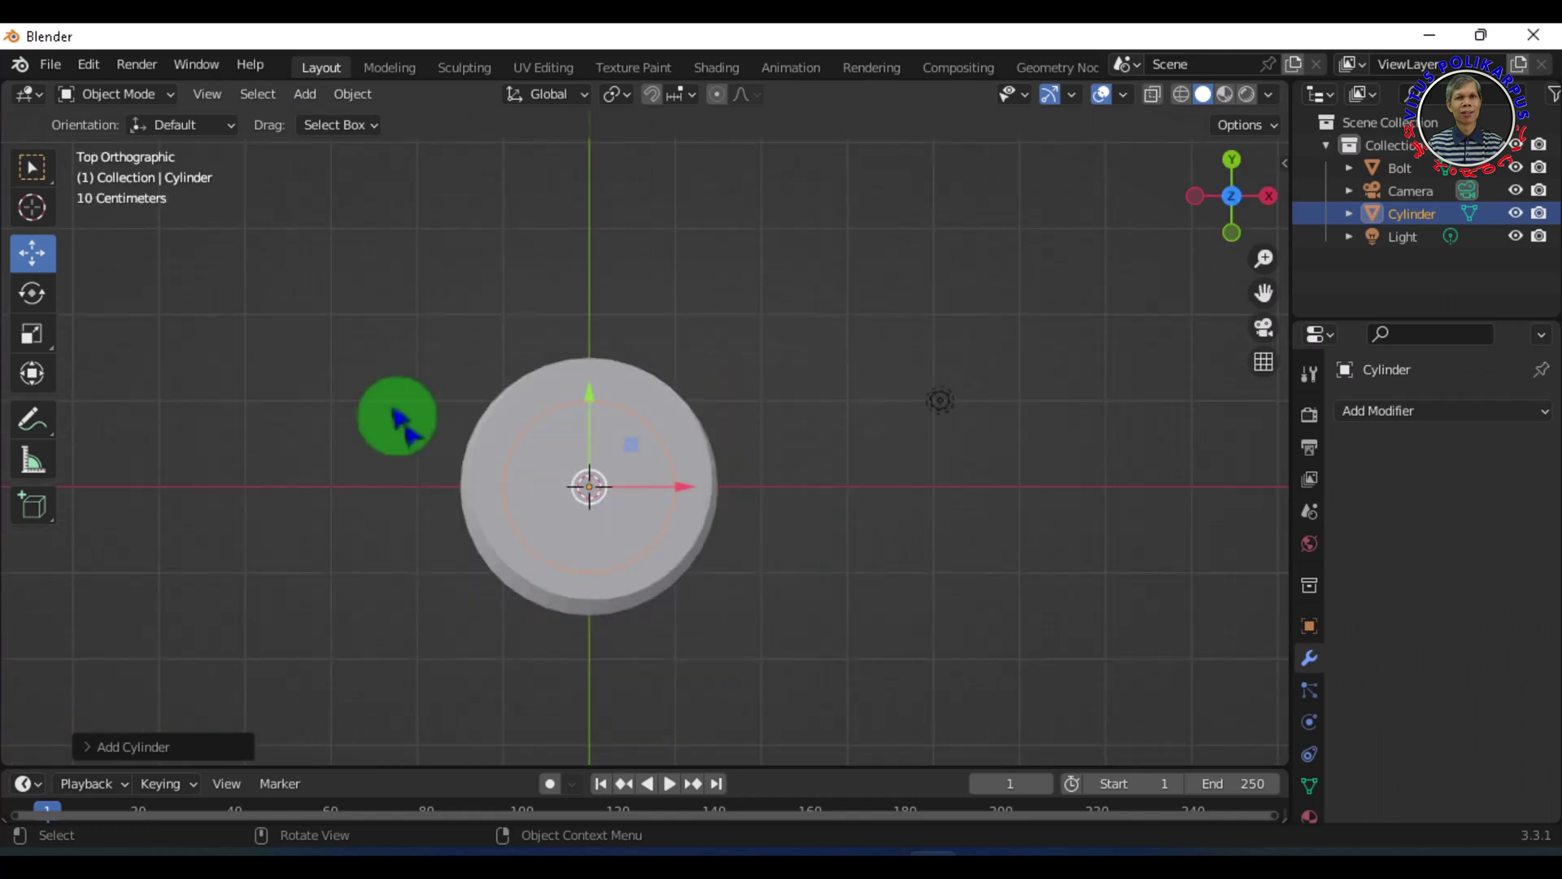
{"action": "key", "text": "s"}
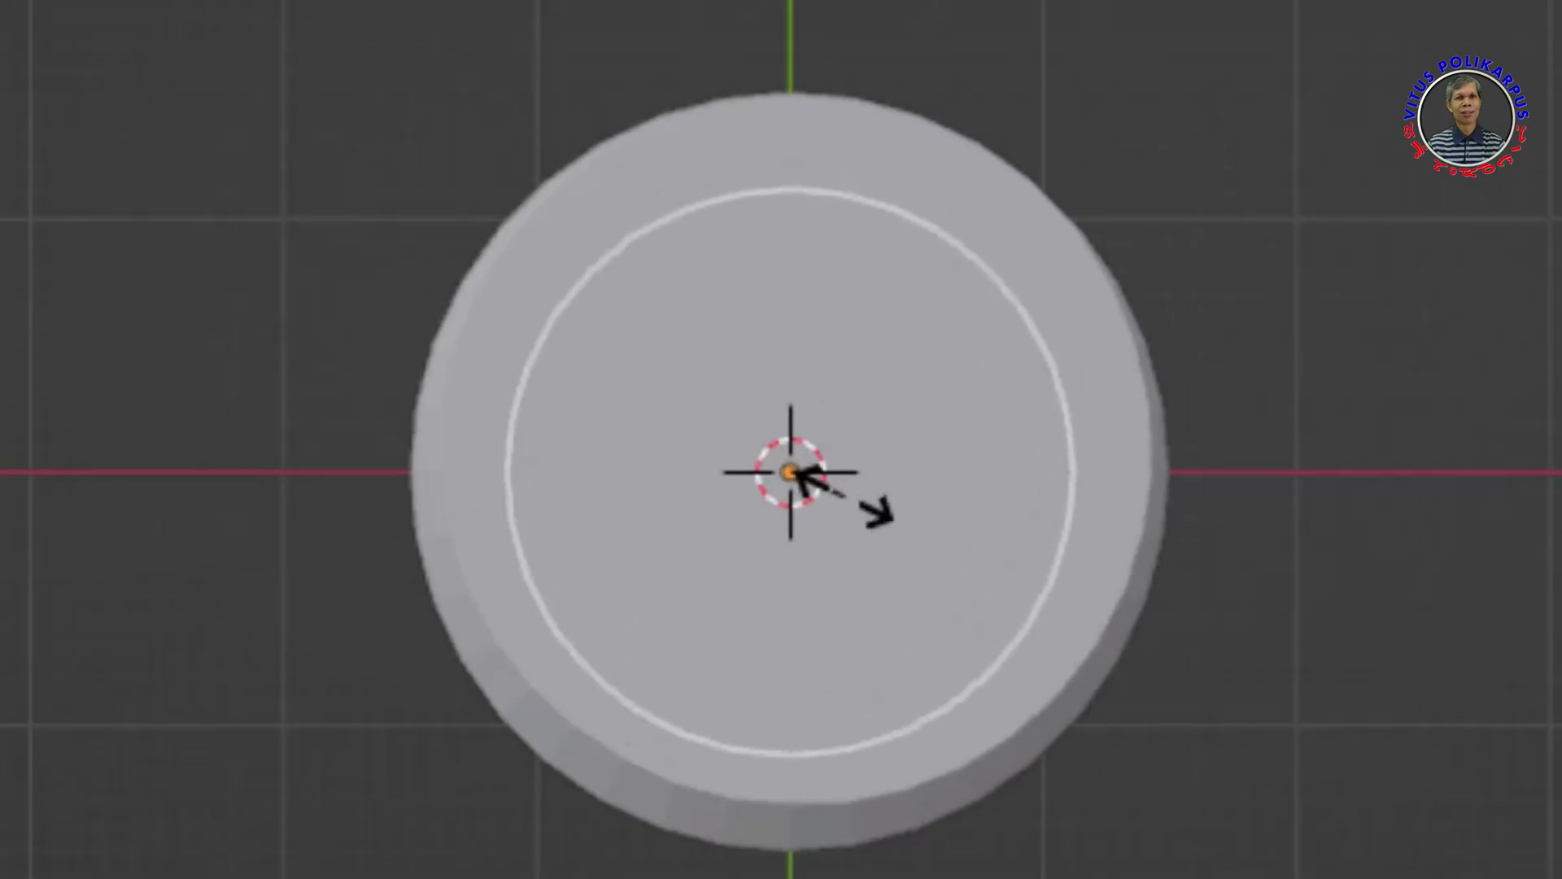
{"action": "left_click", "coordinate": [834, 490]}
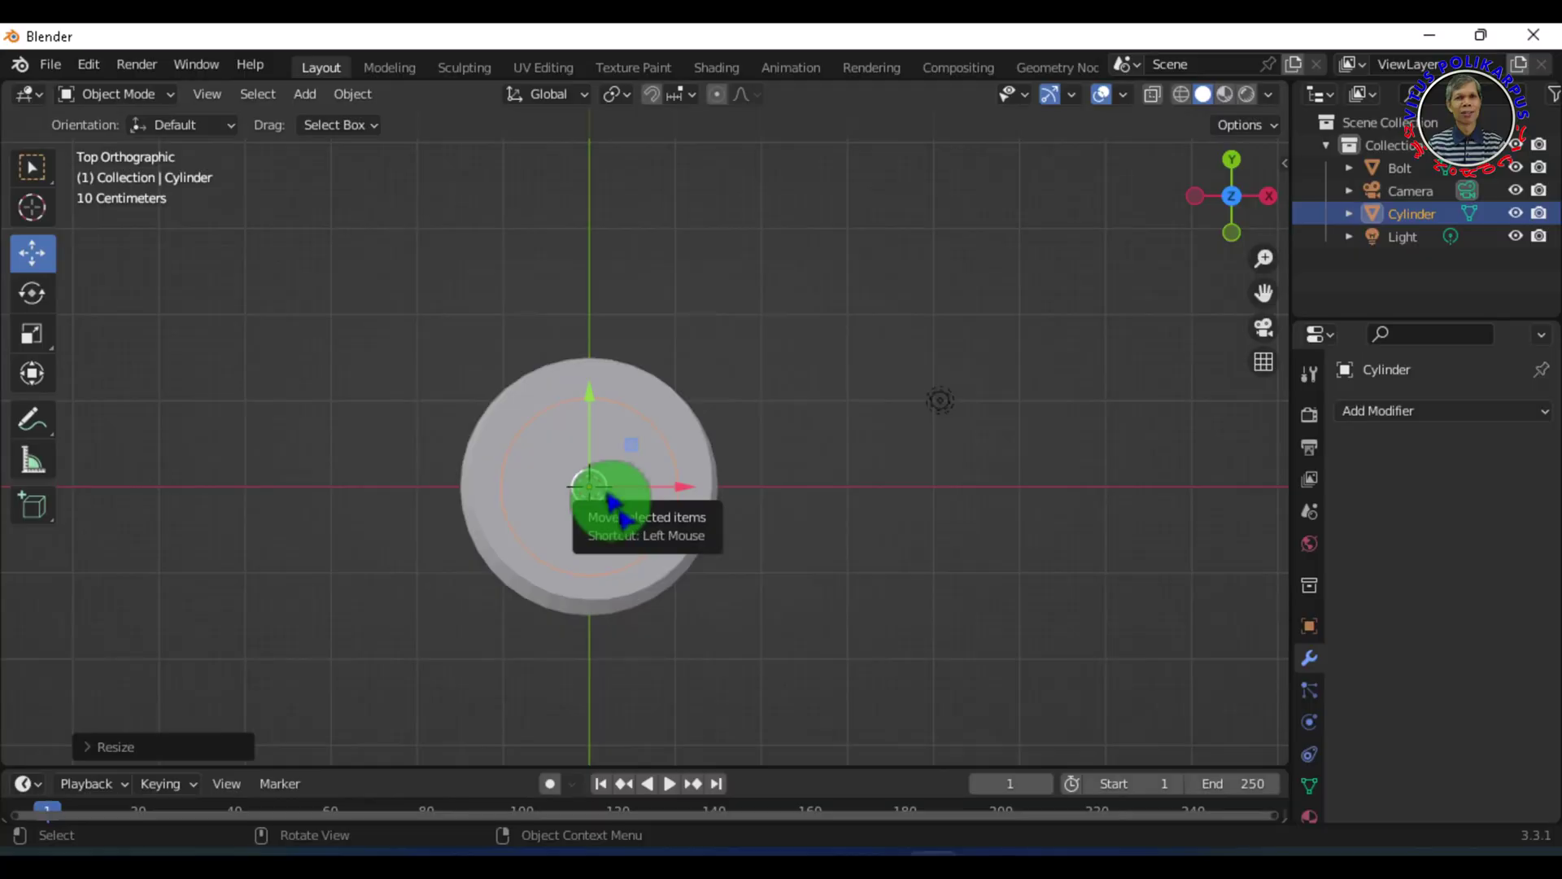
Step: In front view, raise the cylinder above the threaded bolt and stretch it along Z to about three times its height
{"action": "key", "text": "KP_1"}
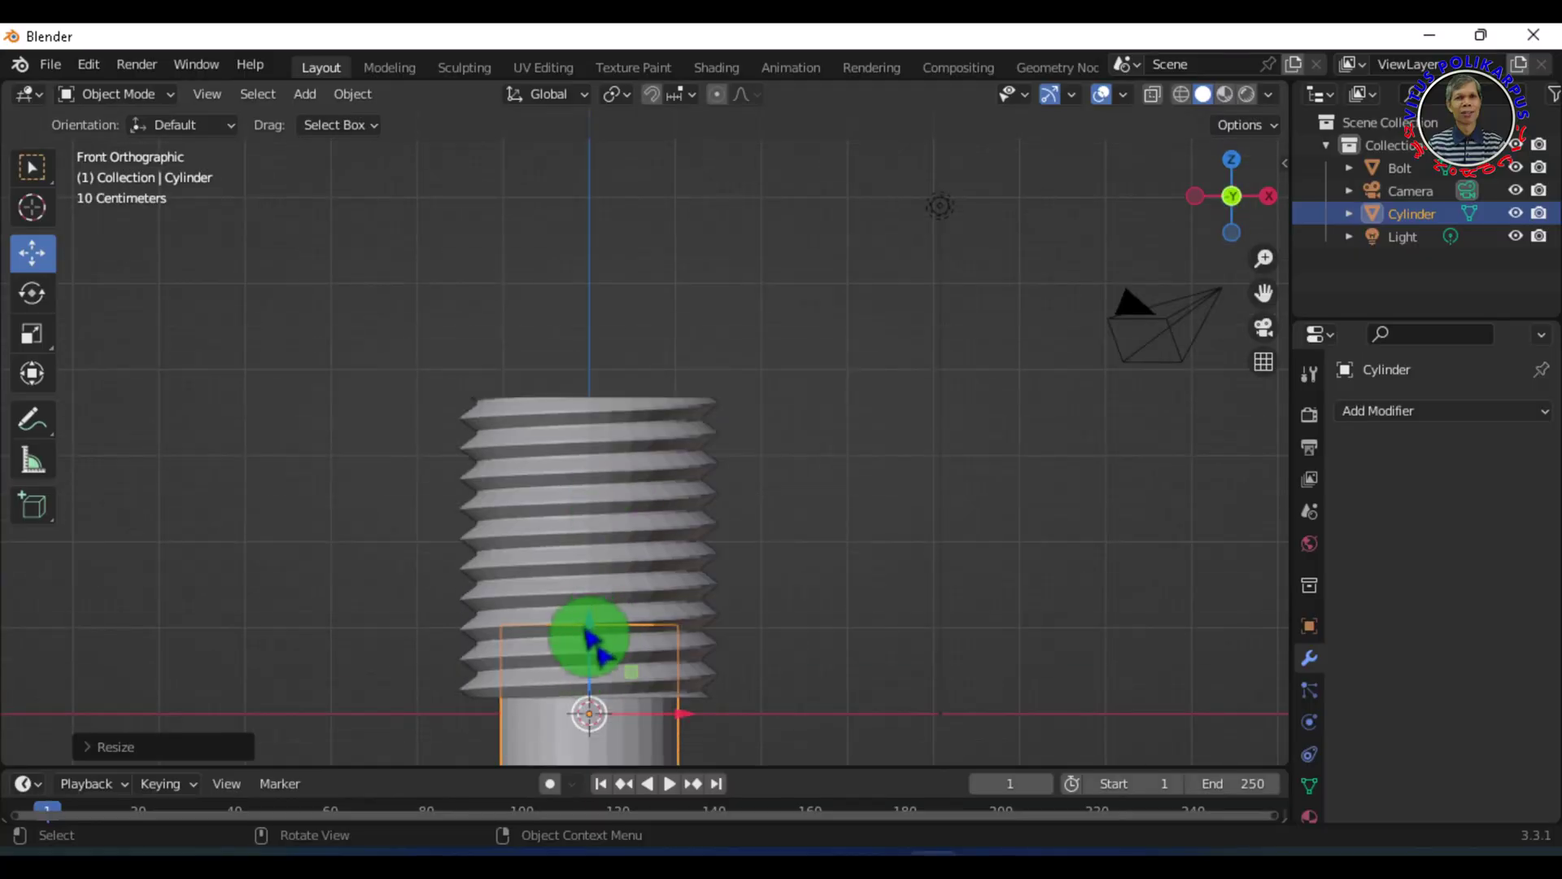
{"action": "left_click_drag", "start_coordinate": [592, 649], "coordinate": [611, 233]}
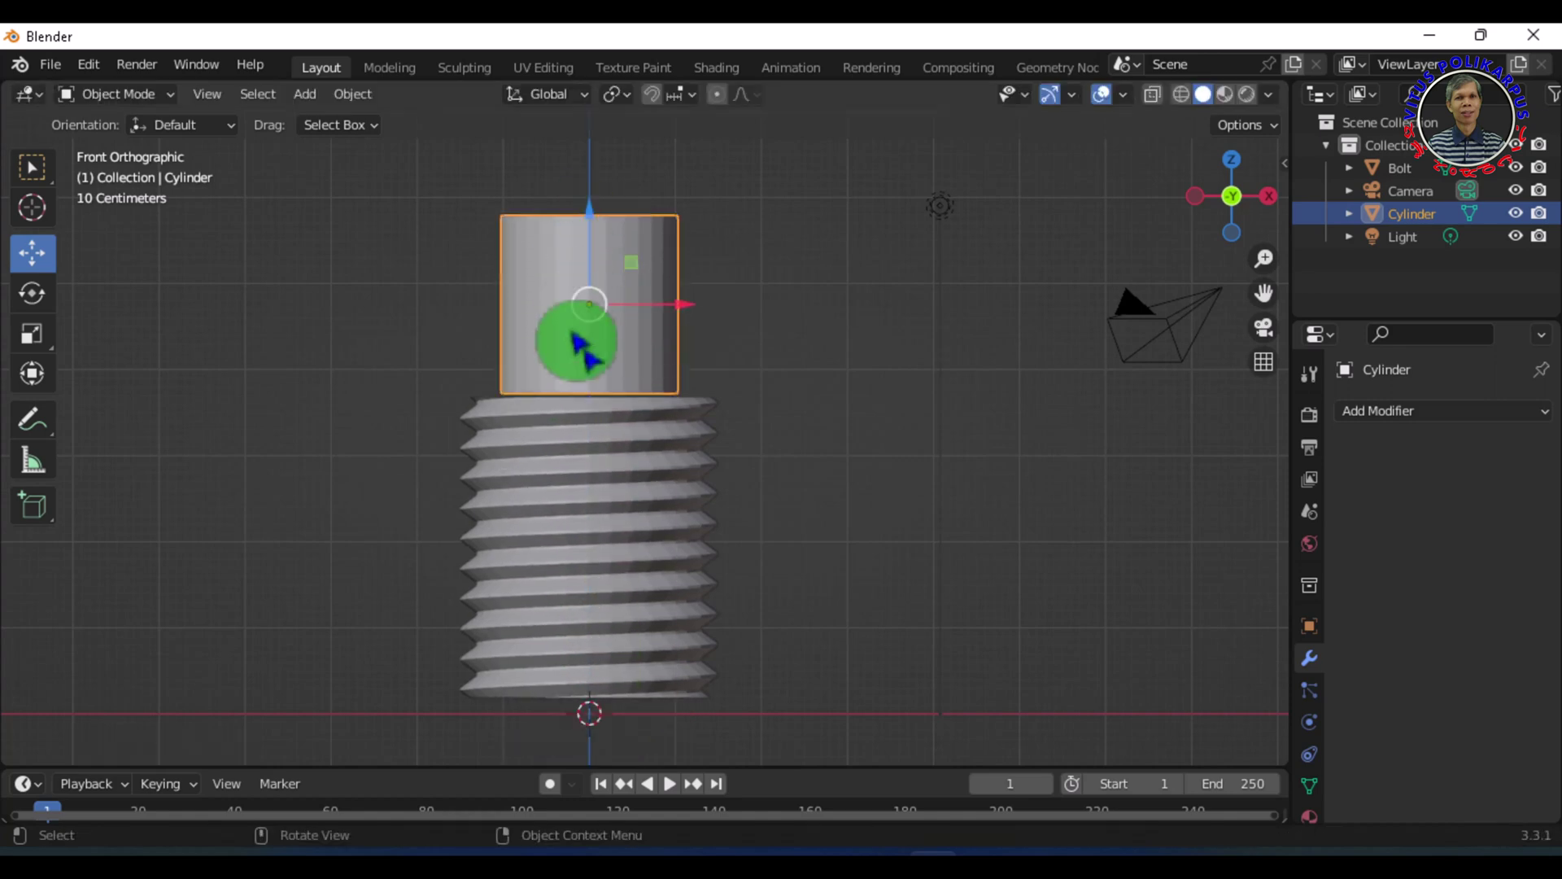
{"action": "left_click", "coordinate": [34, 336]}
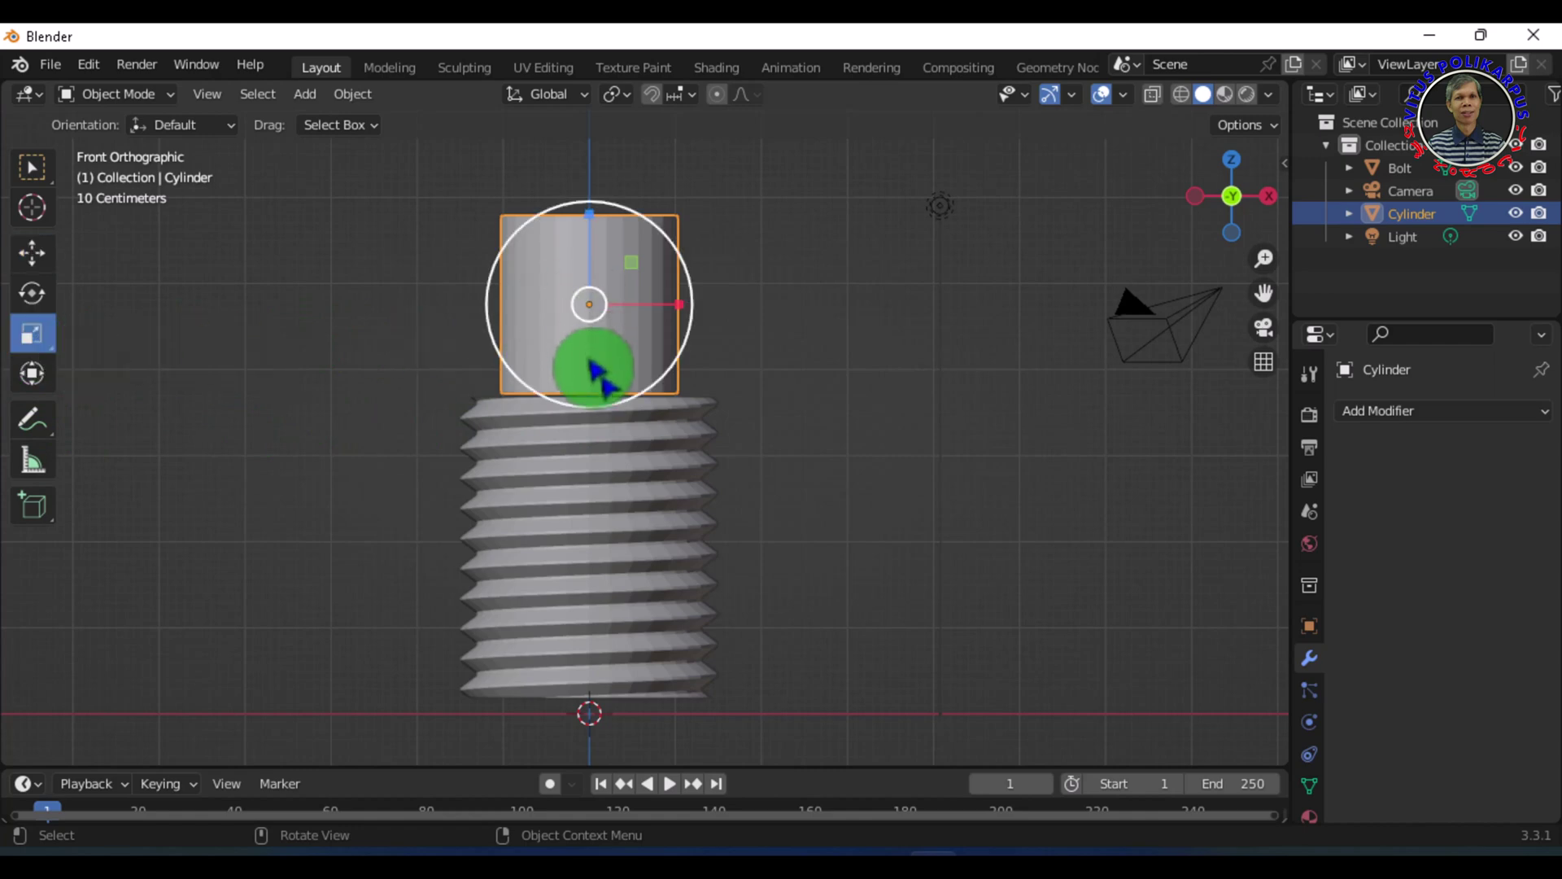
{"action": "left_click_drag", "start_coordinate": [592, 229], "coordinate": [593, 114]}
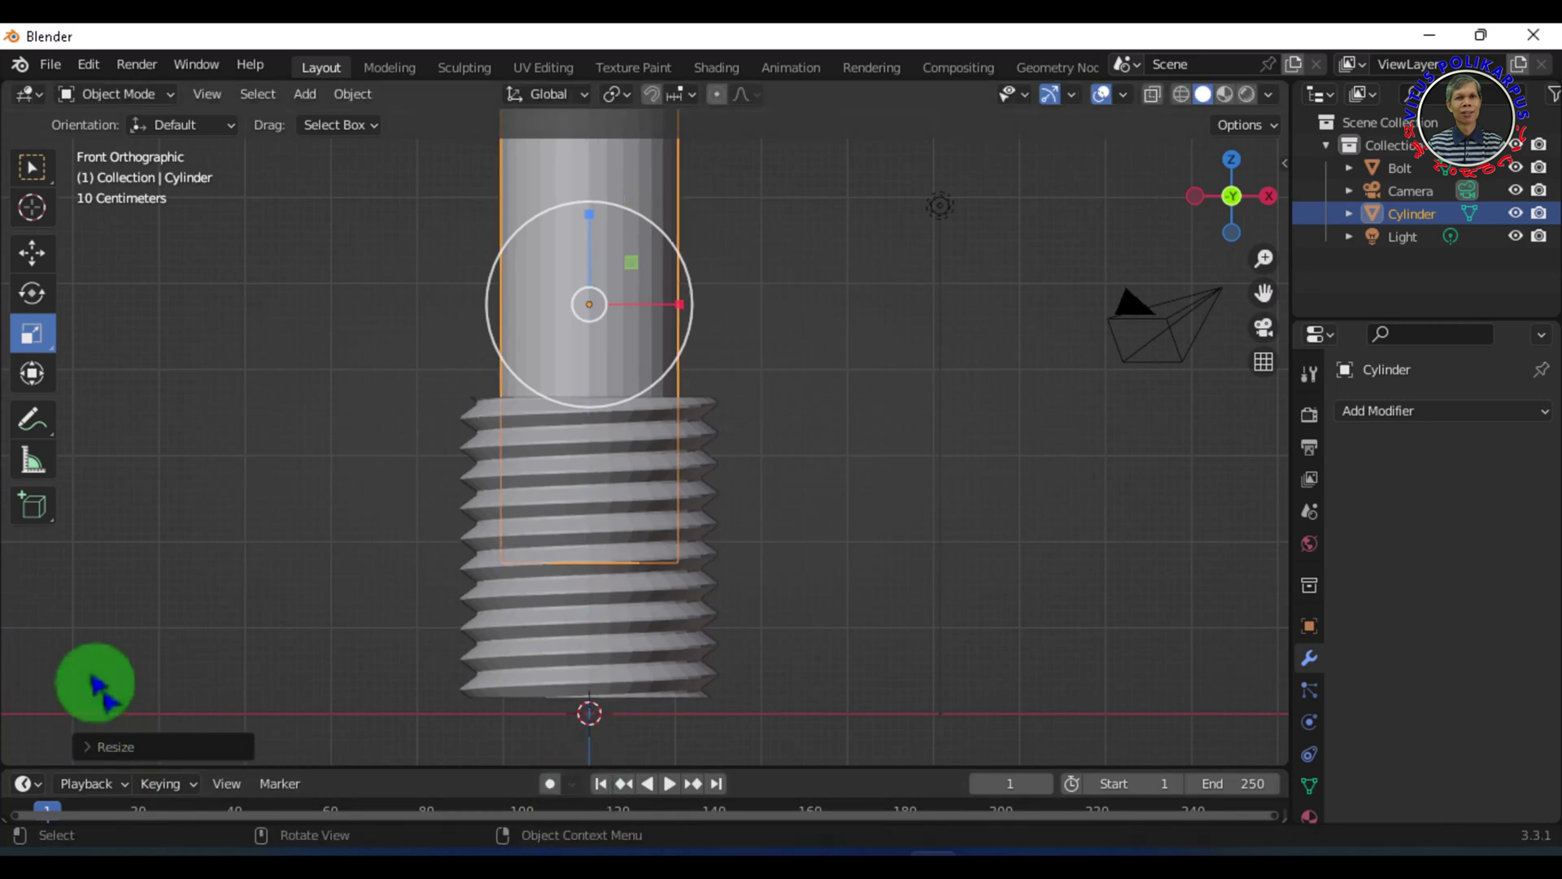
Step: Lower the cylinder so it protrudes from both ends of the thread, then centre it along X by about 0.066 m in top view
{"action": "left_click", "coordinate": [33, 254]}
{"action": "left_click_drag", "start_coordinate": [597, 313], "coordinate": [588, 509]}
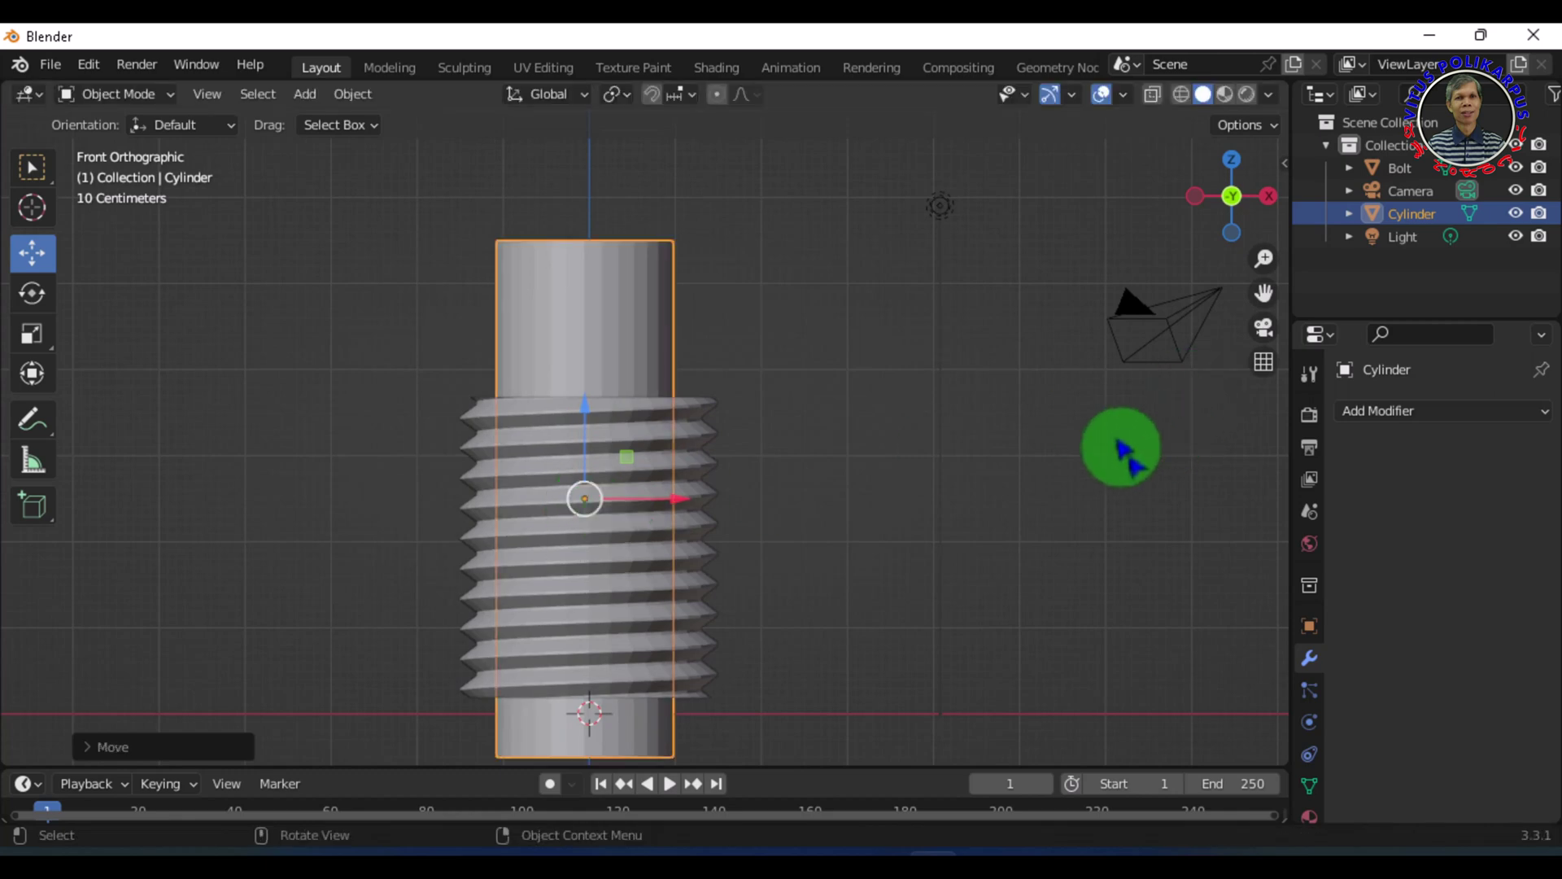
{"action": "key", "text": "KP_7"}
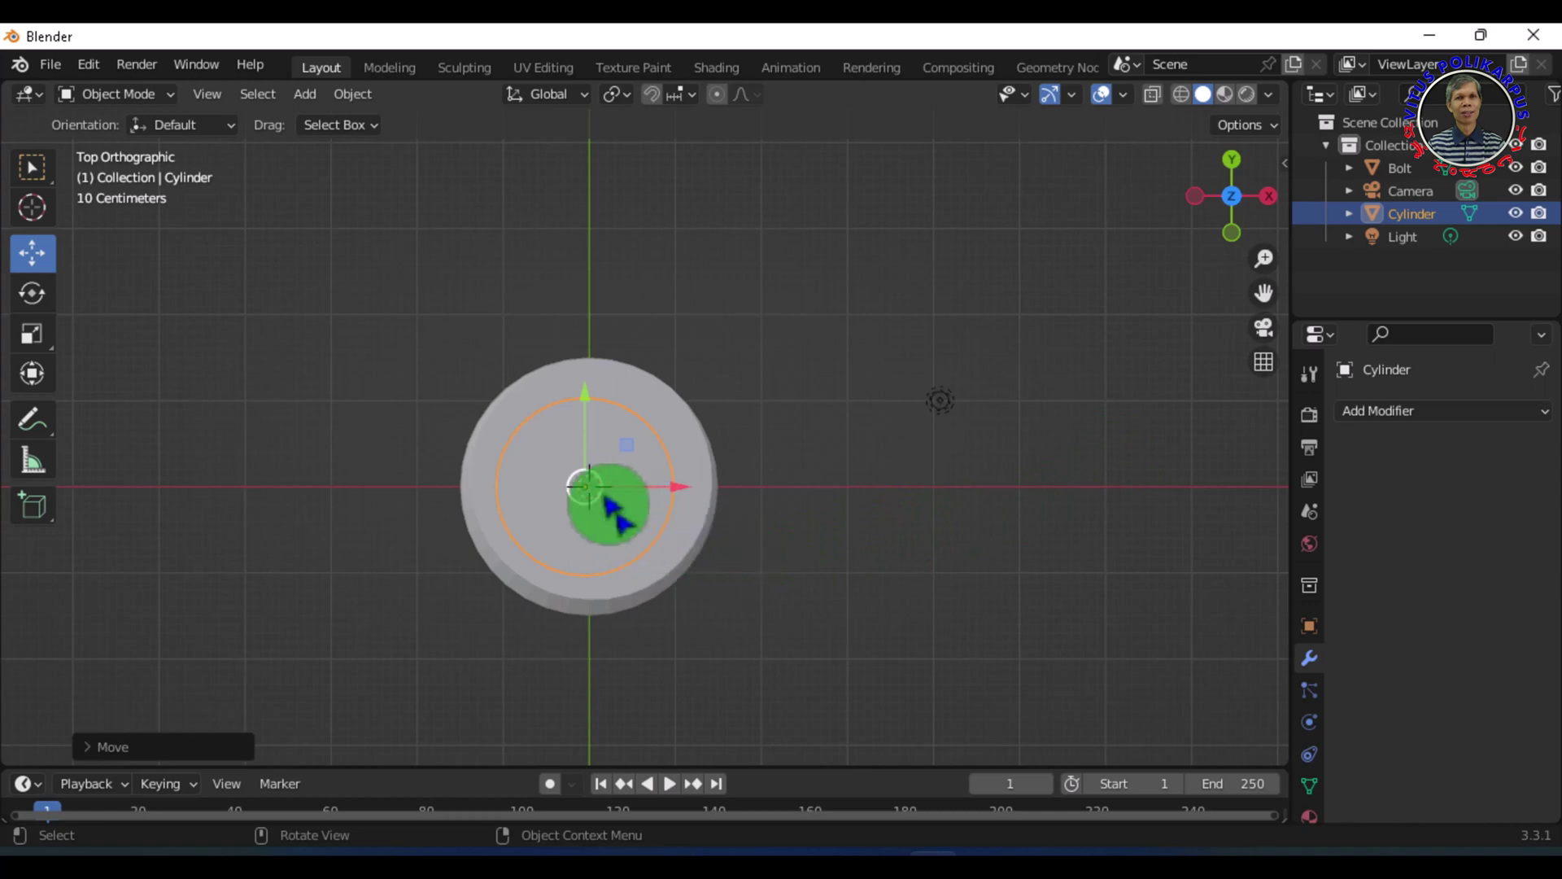
{"action": "left_click_drag", "start_coordinate": [598, 489], "coordinate": [607, 486]}
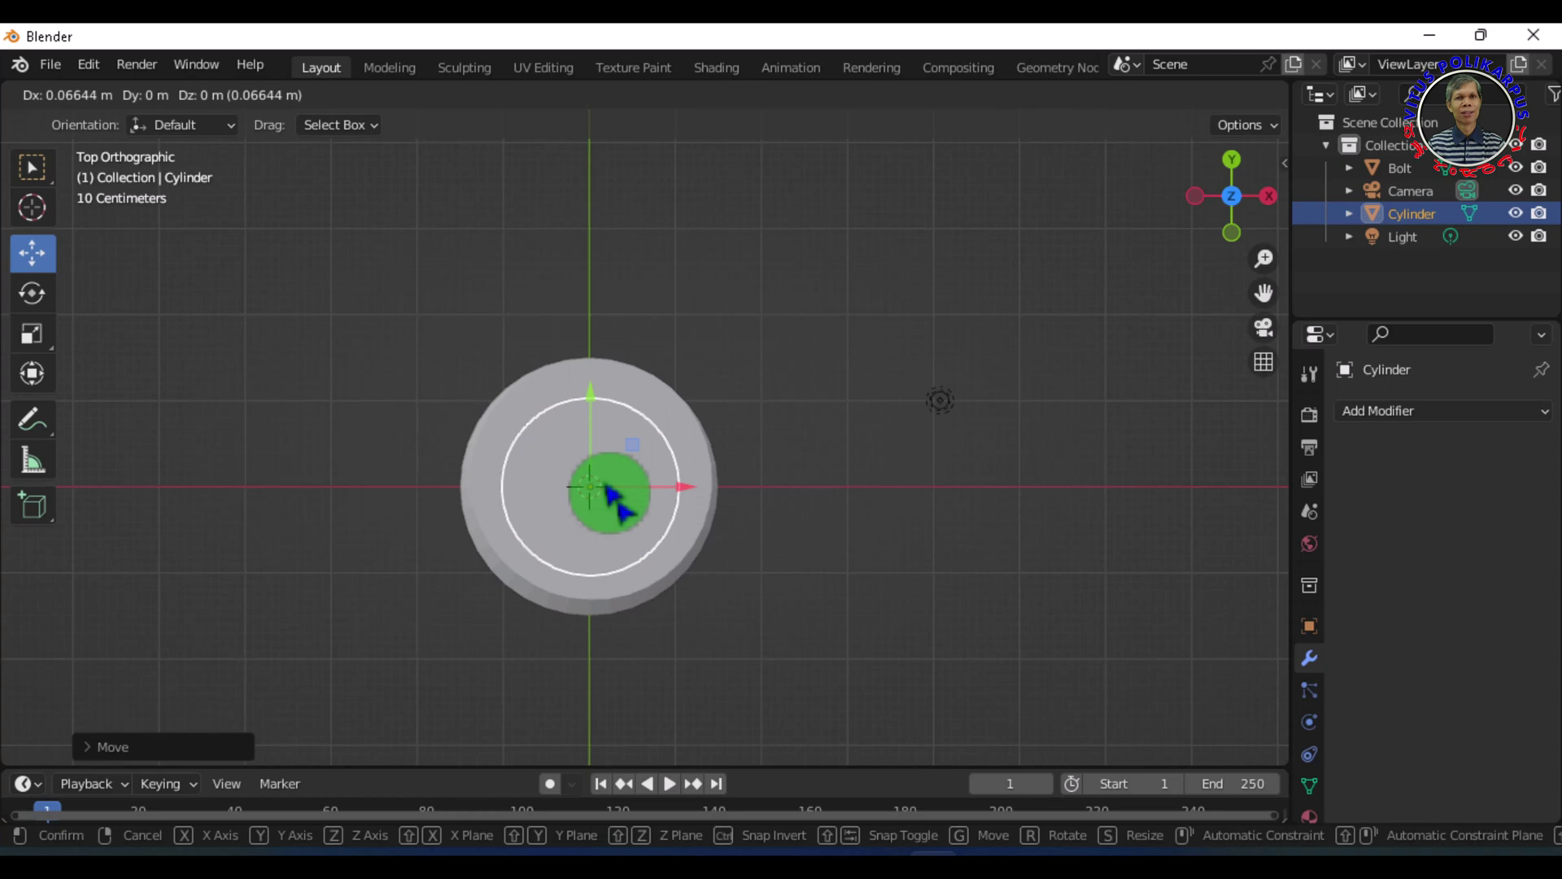
Step: Add a Boolean Difference modifier to the threaded bolt with the centred cylinder as its object, and apply the modifier
{"action": "left_click_drag", "start_coordinate": [609, 488], "coordinate": [610, 490]}
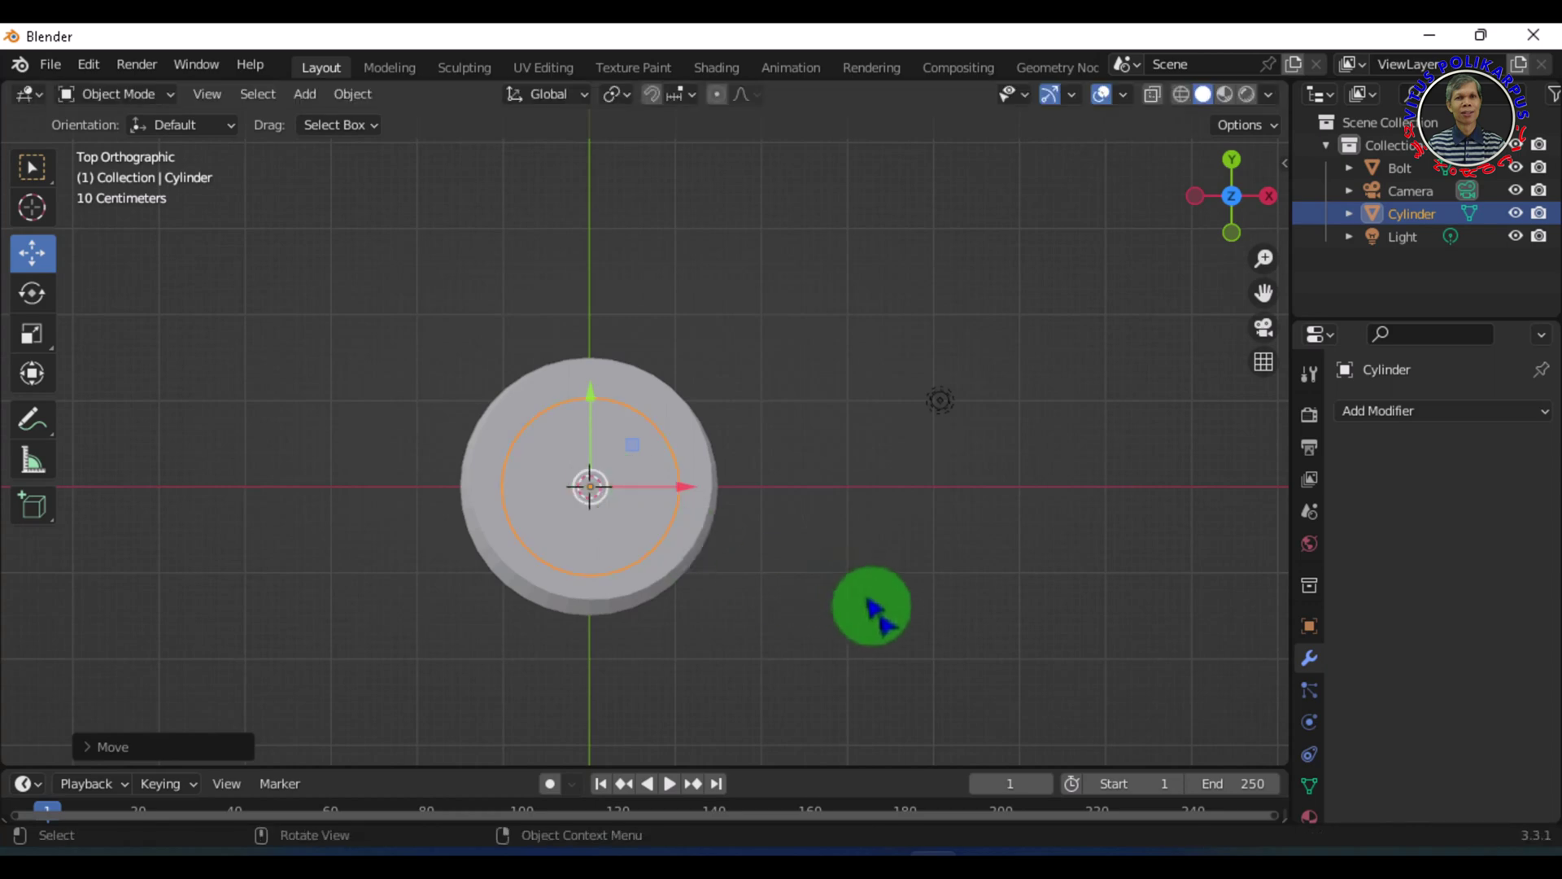
{"action": "key", "text": "KP_1"}
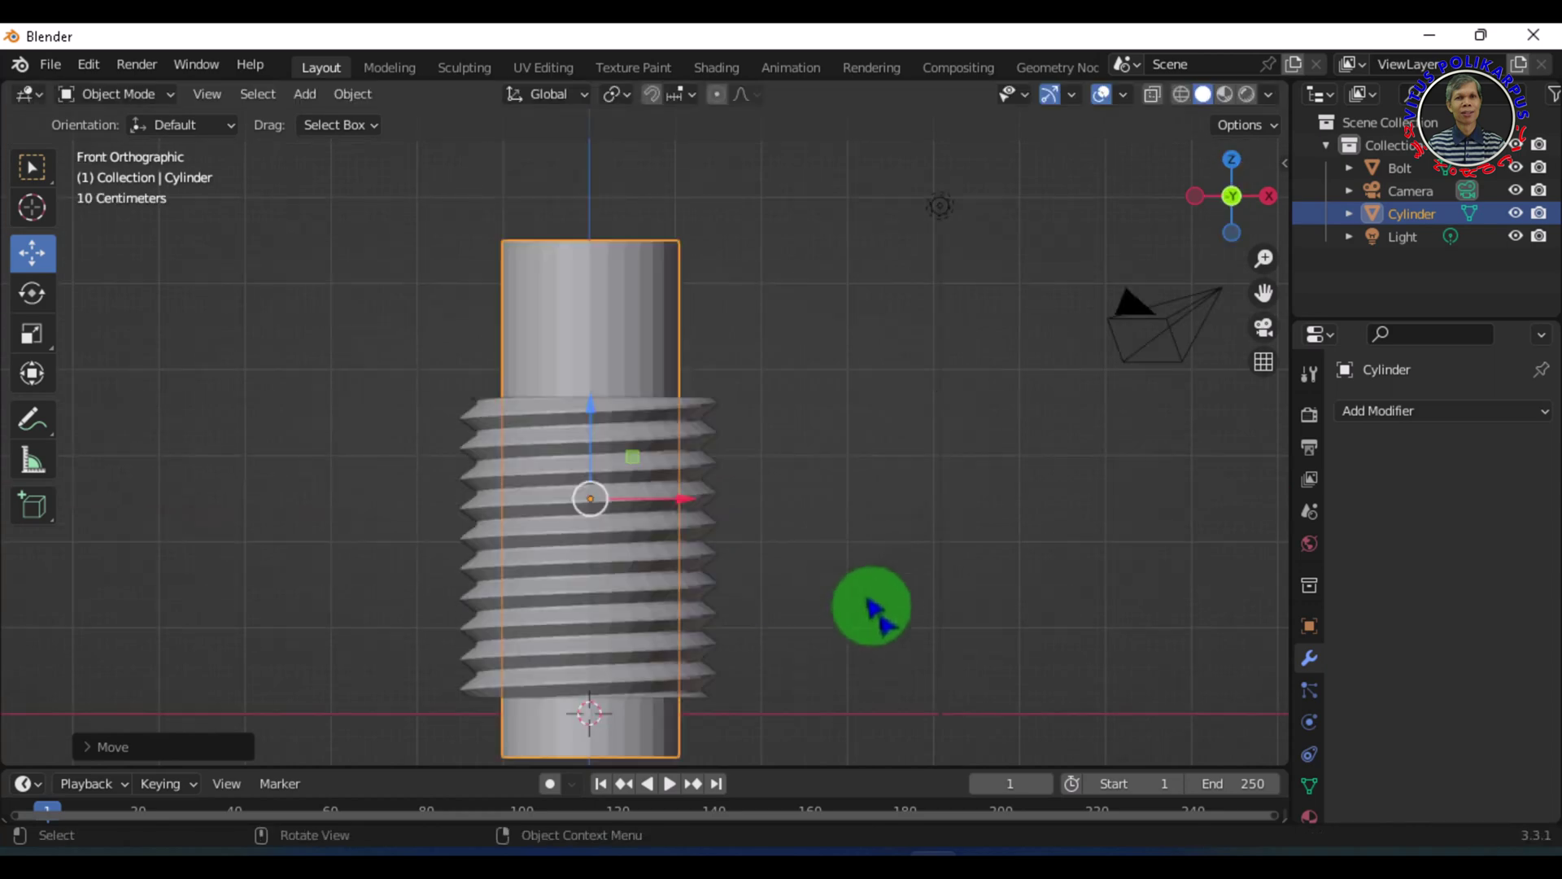
{"action": "left_click", "coordinate": [598, 592]}
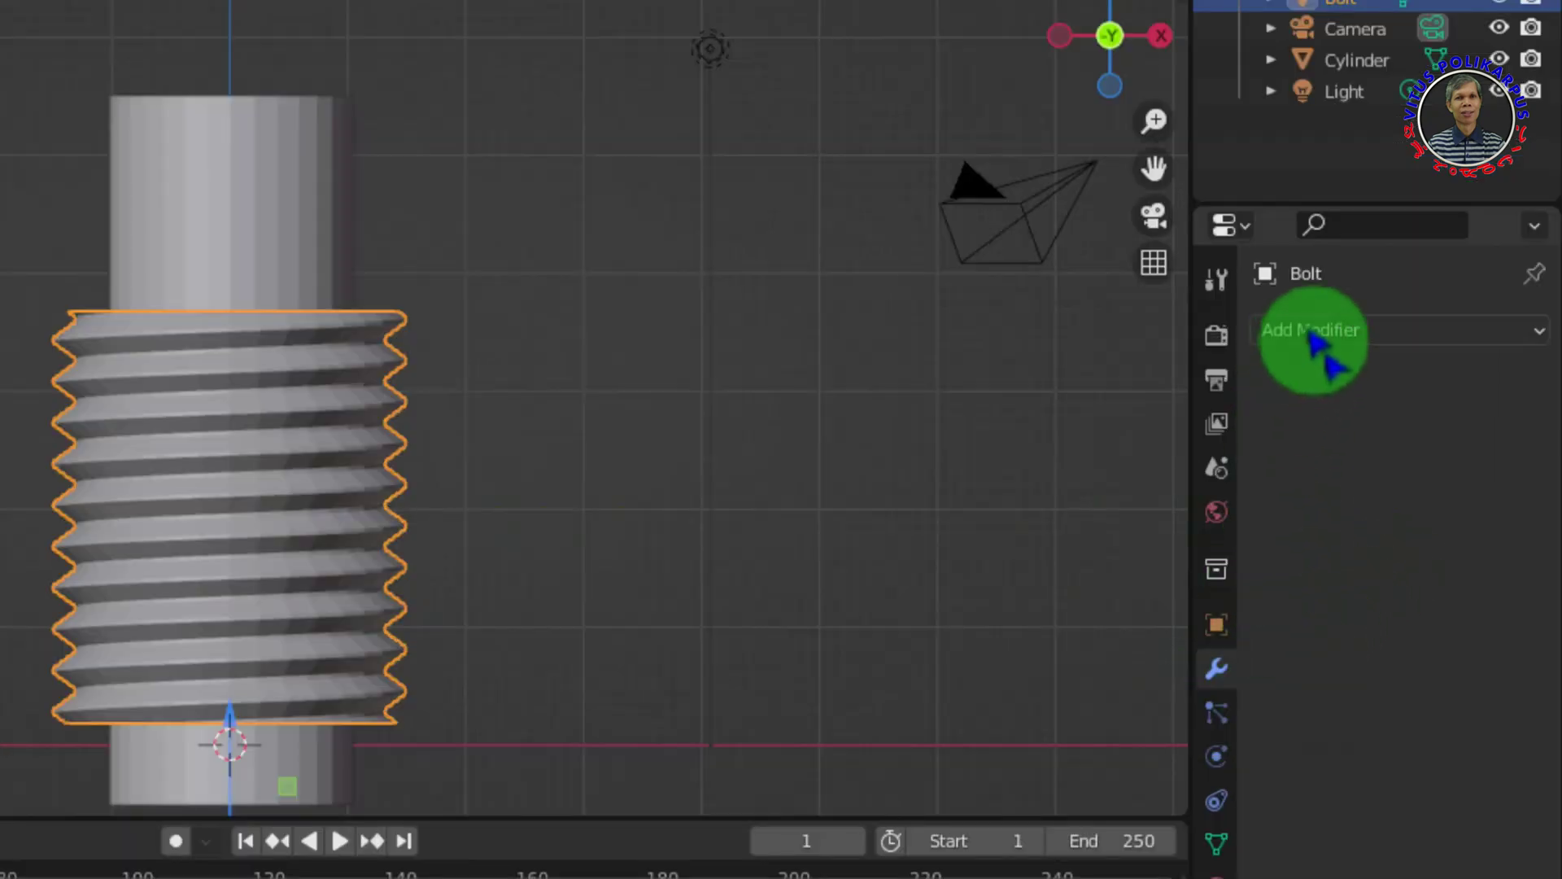
{"action": "left_click", "coordinate": [1322, 350]}
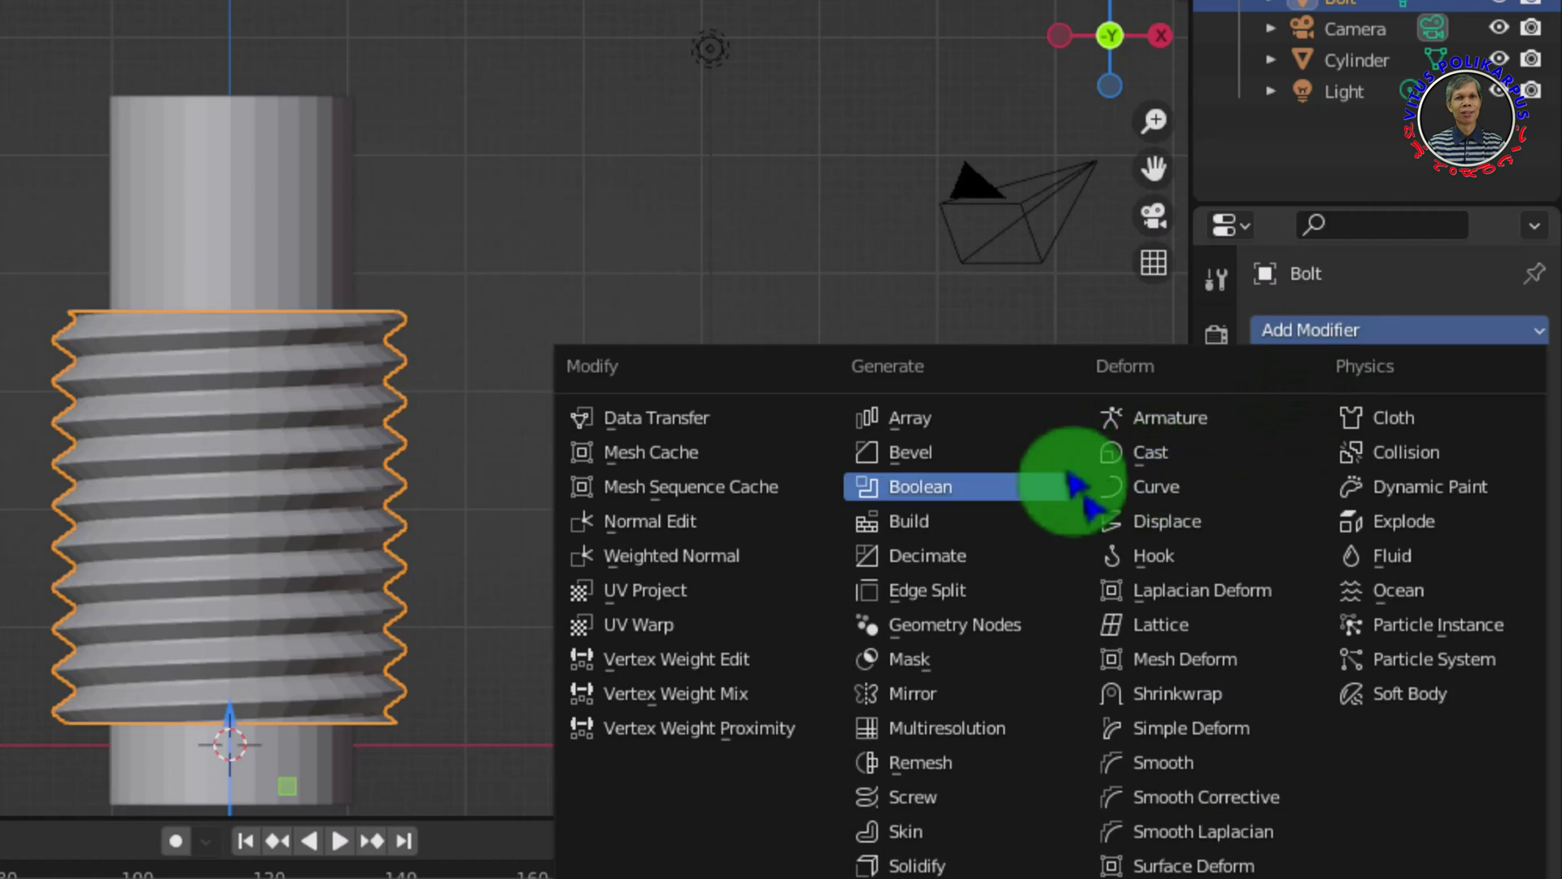
{"action": "left_click", "coordinate": [952, 506]}
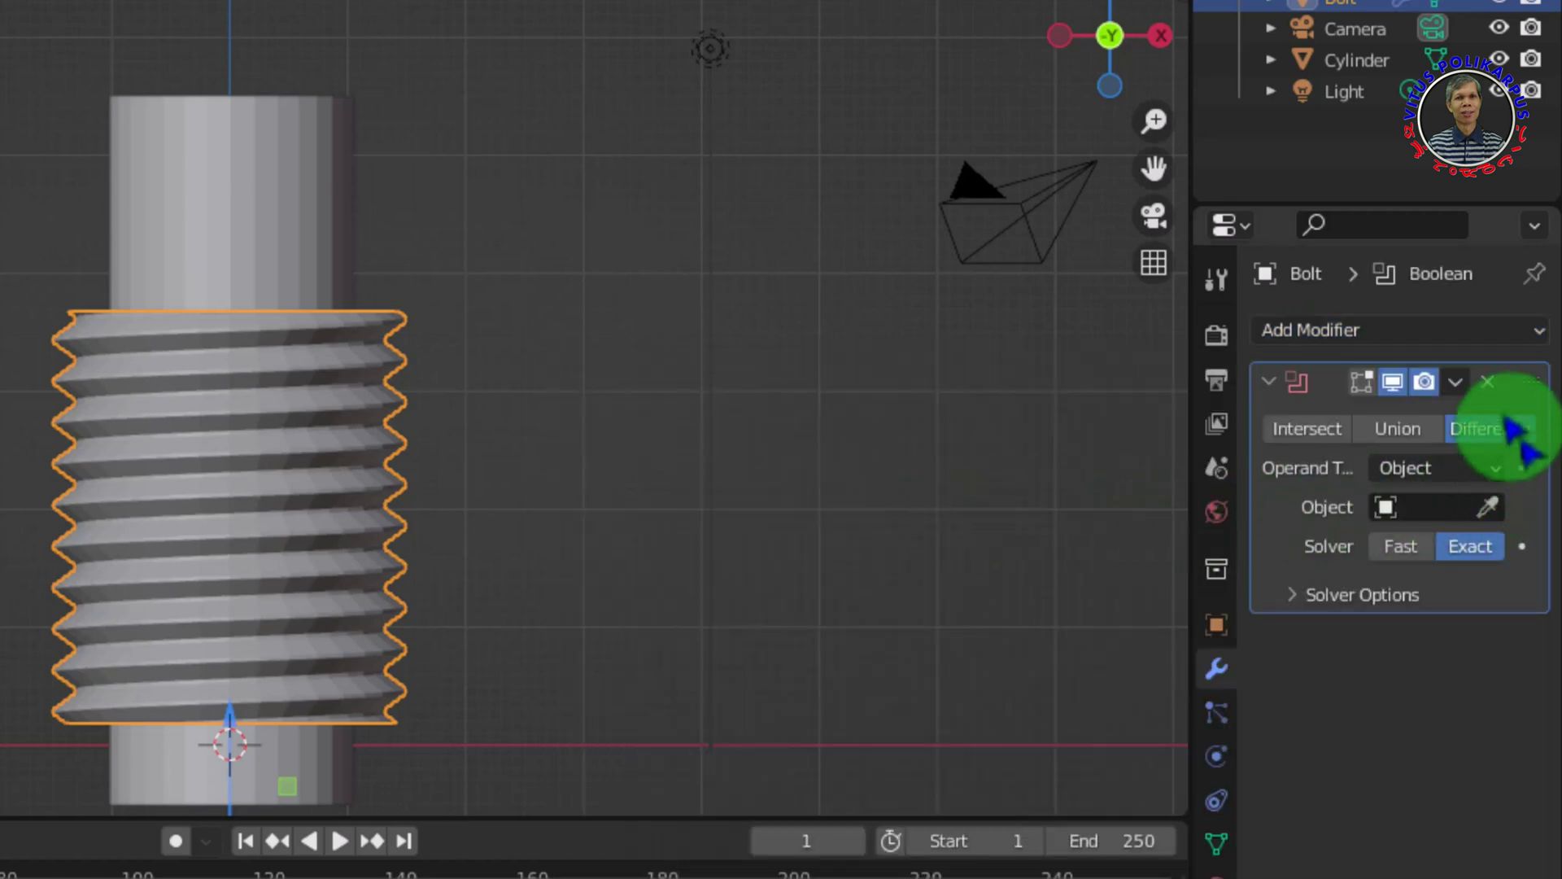
{"action": "left_click", "coordinate": [1491, 509]}
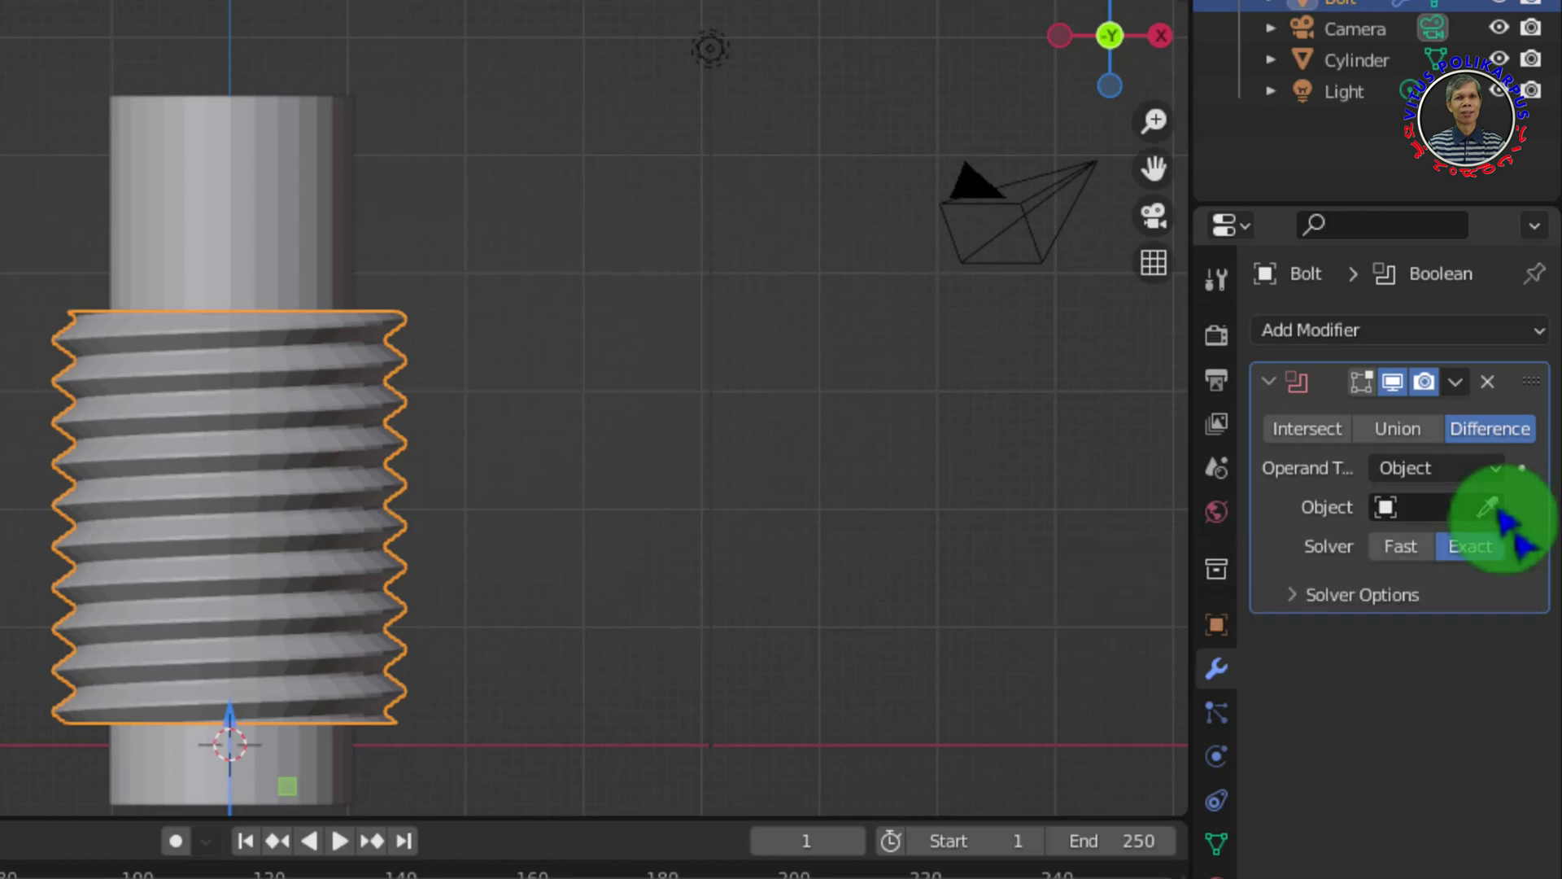
{"action": "left_click", "coordinate": [235, 193]}
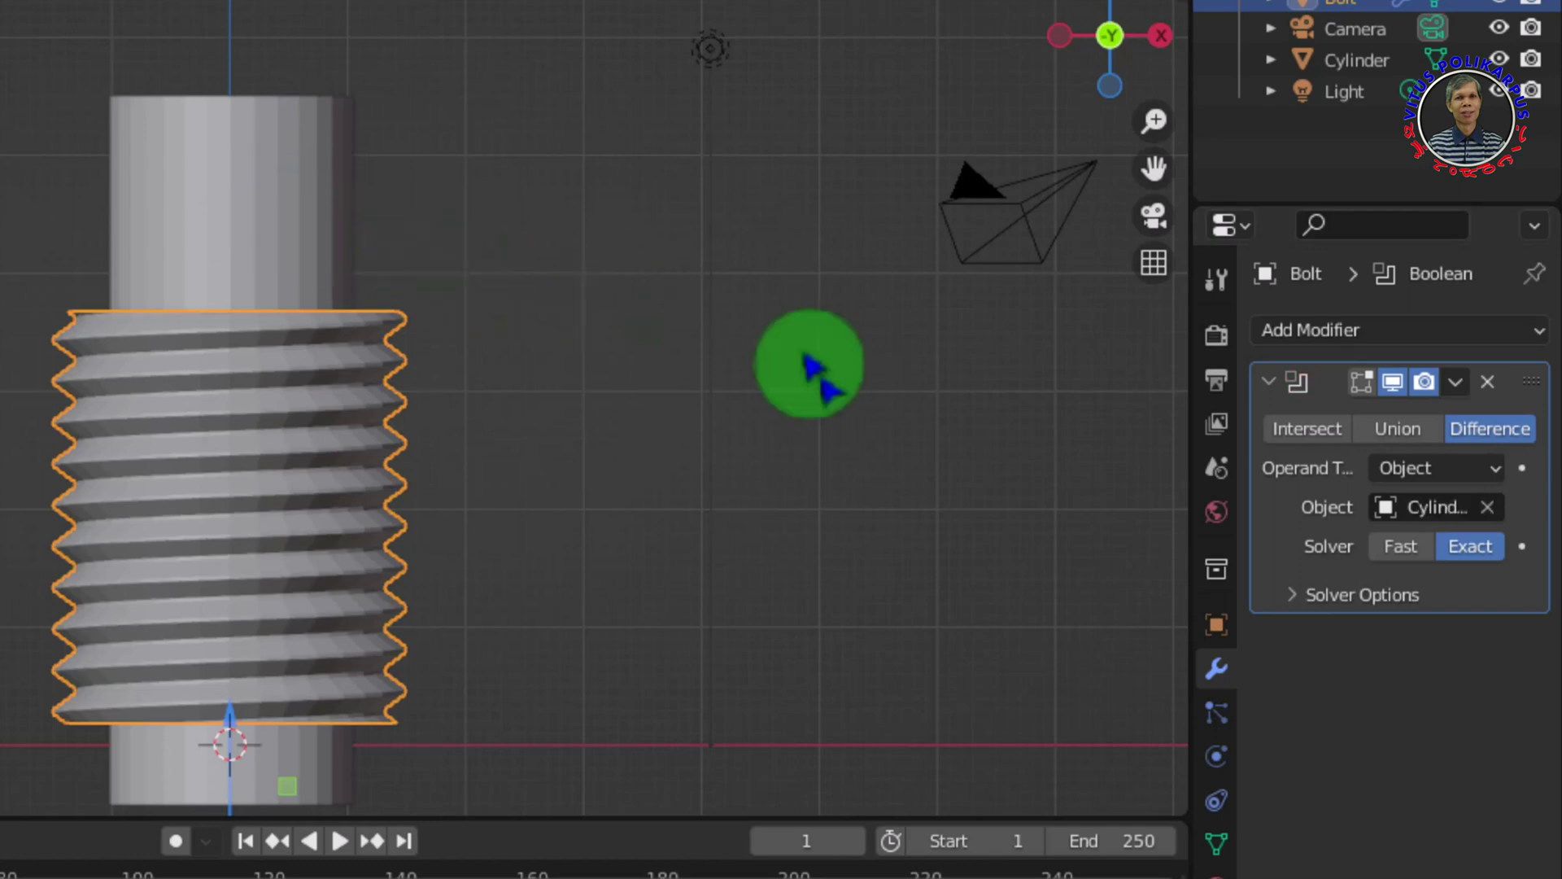
{"action": "left_click", "coordinate": [1456, 382]}
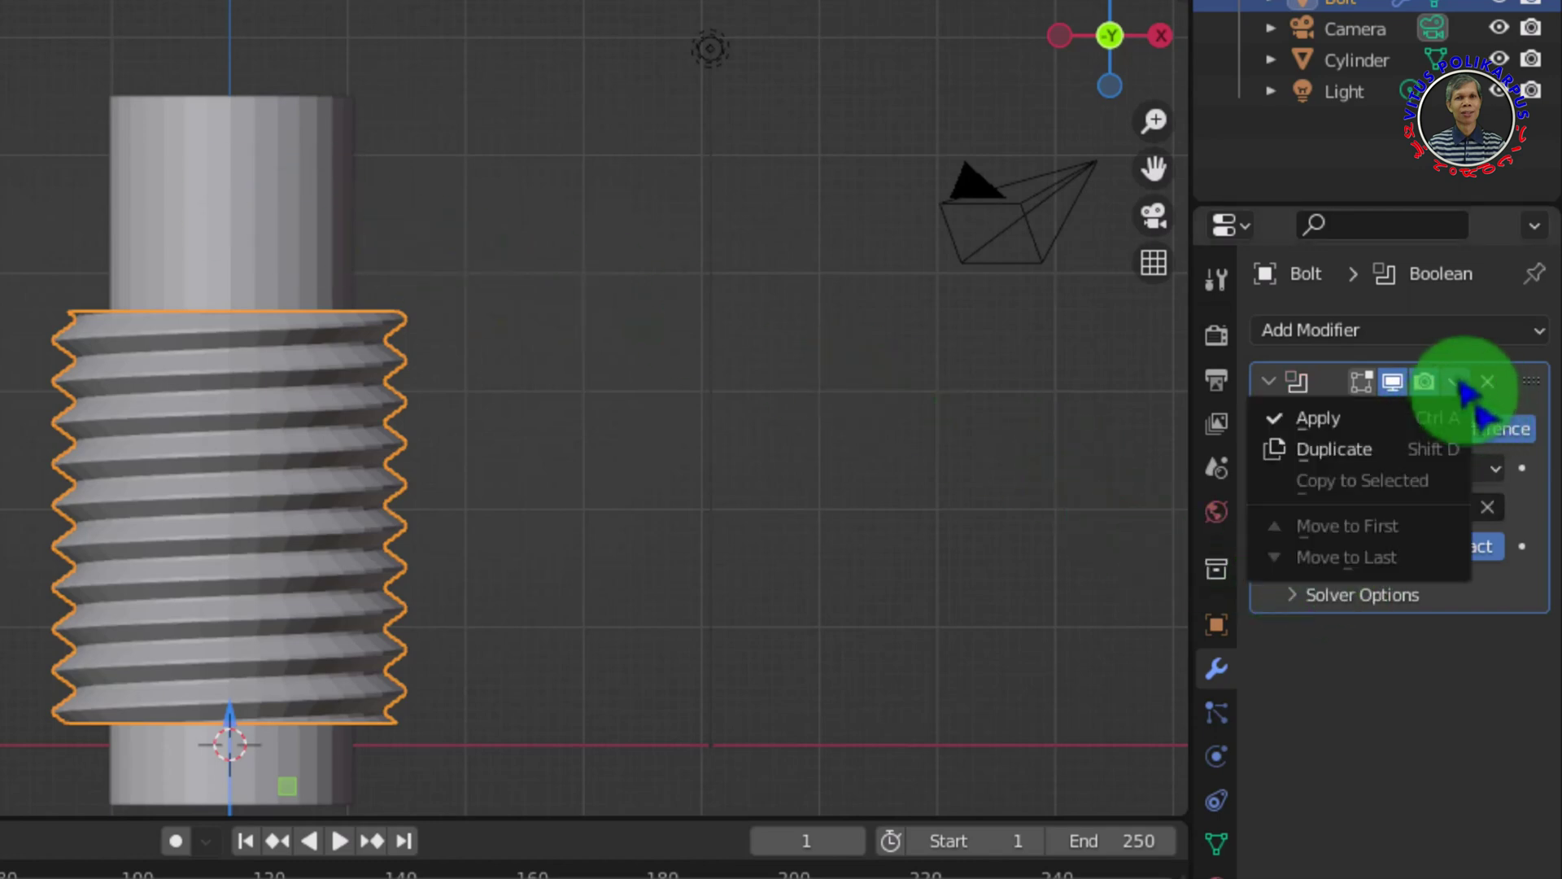
{"action": "left_click", "coordinate": [1383, 419]}
Step: Raise the cylinder along Z until it is clear above the threaded bolt, and select the bolt
{"action": "left_click", "coordinate": [228, 224]}
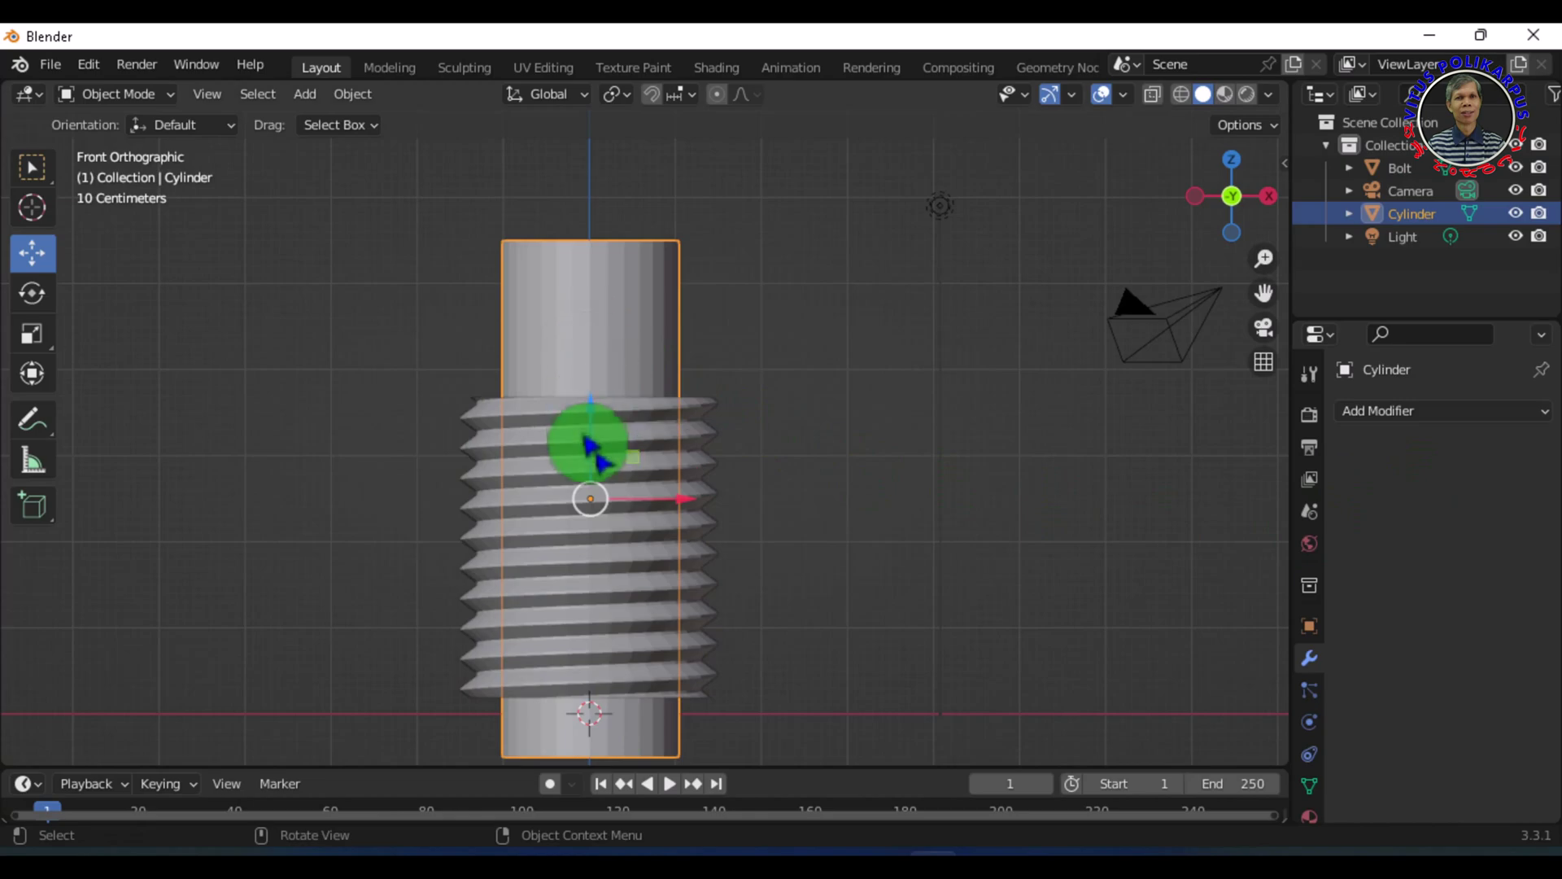
{"action": "left_click_drag", "start_coordinate": [598, 446], "coordinate": [741, 593]}
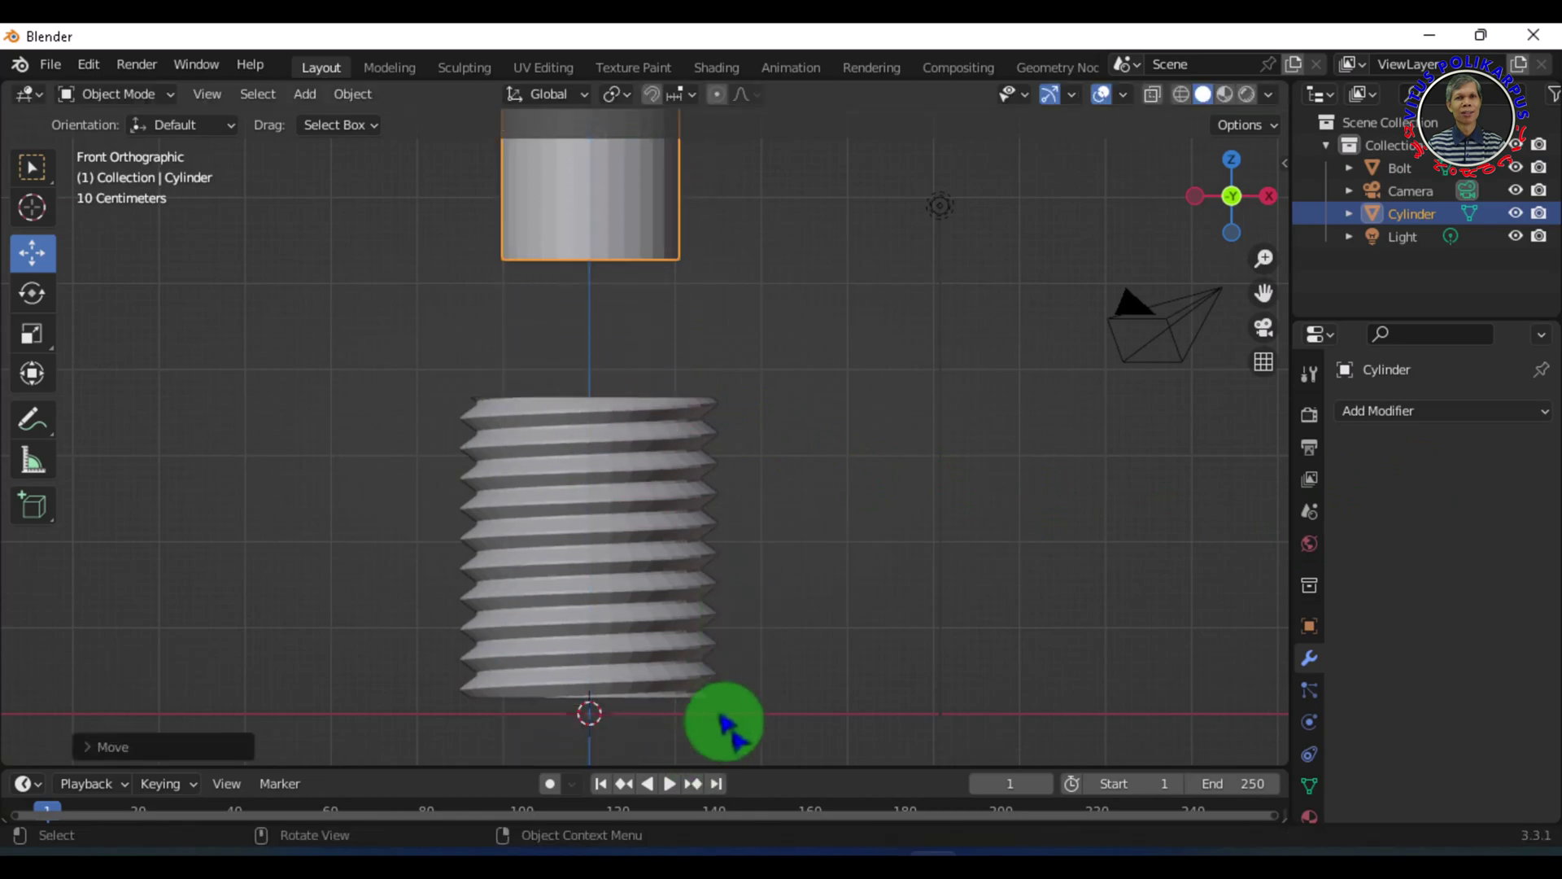
{"action": "left_click", "coordinate": [607, 610]}
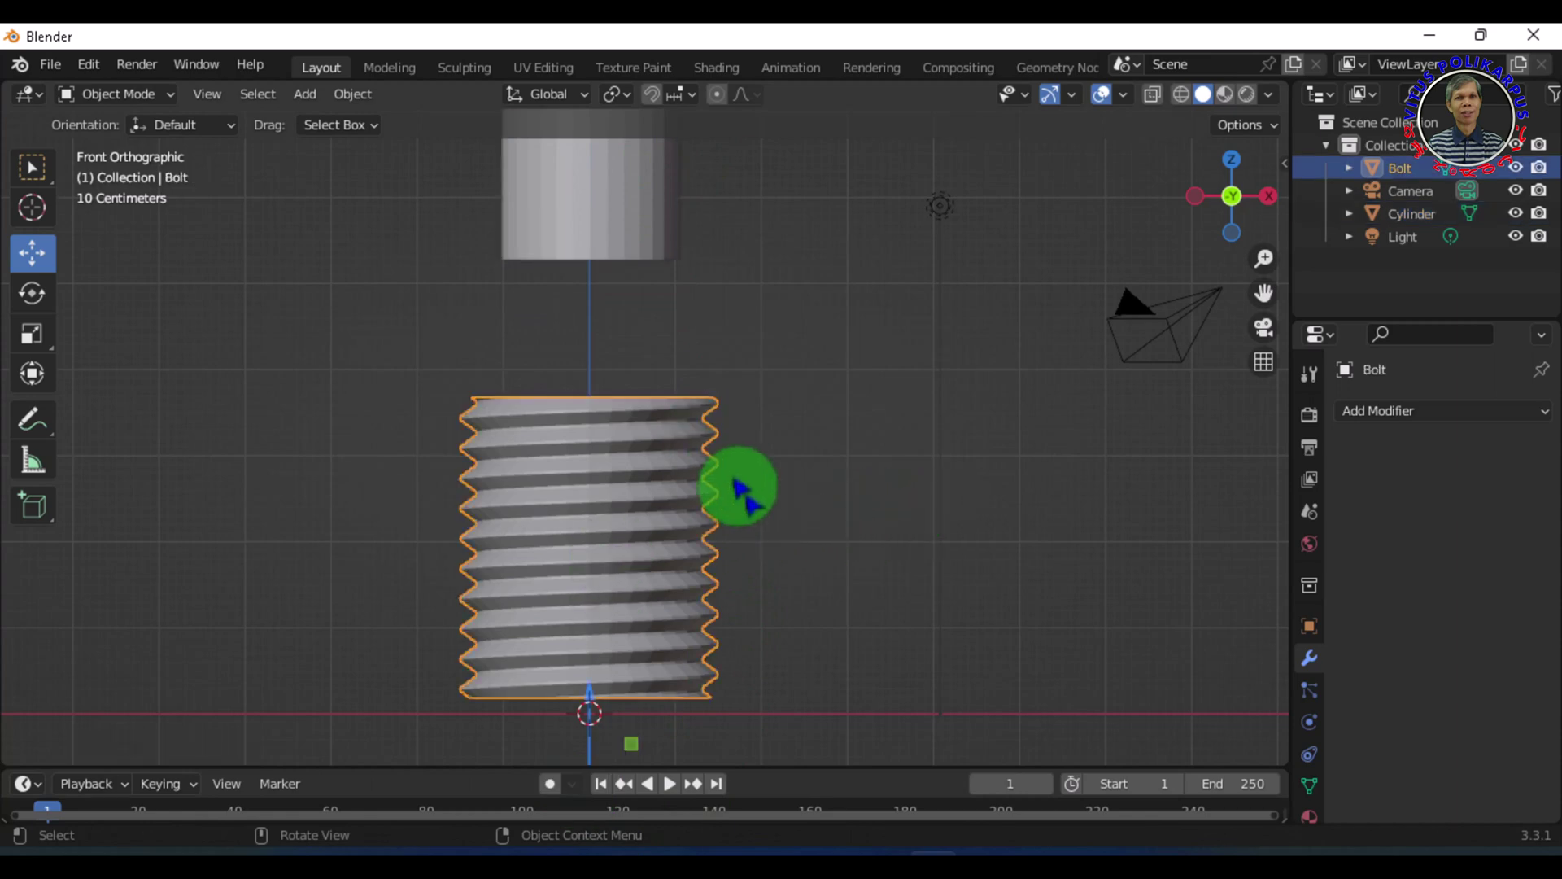
Step: Examine the bolt's bore from above and its thread from the side in perspective view
{"action": "scroll", "coordinate": [744, 606], "scroll_direction": "down", "scroll_amount": 1}
{"action": "middle_click_drag", "start_coordinate": [851, 551], "coordinate": [838, 588]}
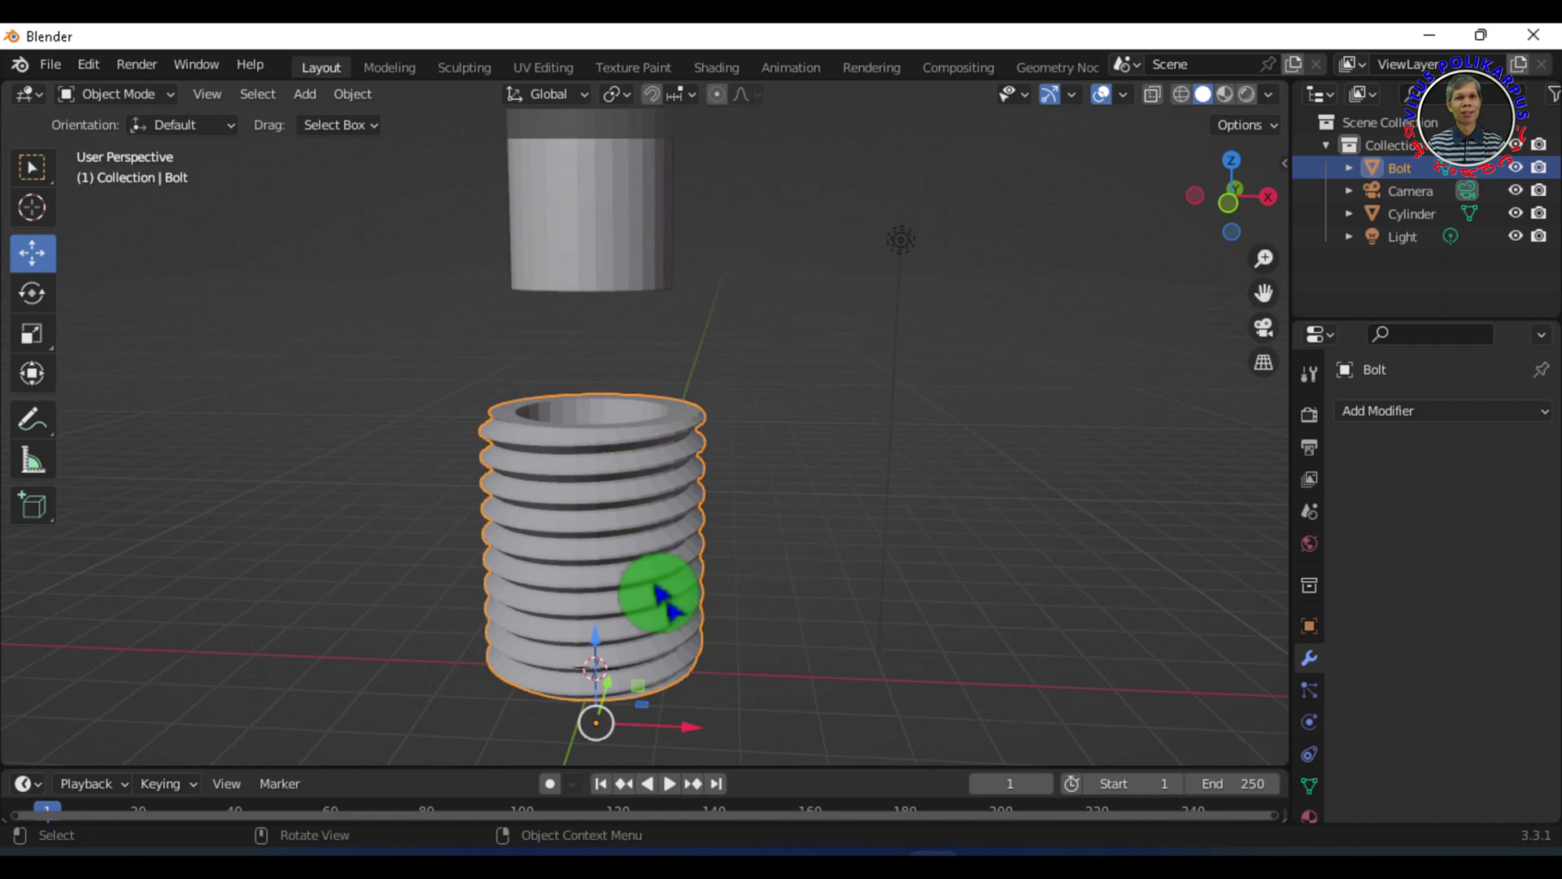
{"action": "scroll", "coordinate": [655, 562], "scroll_direction": "up", "scroll_amount": 2}
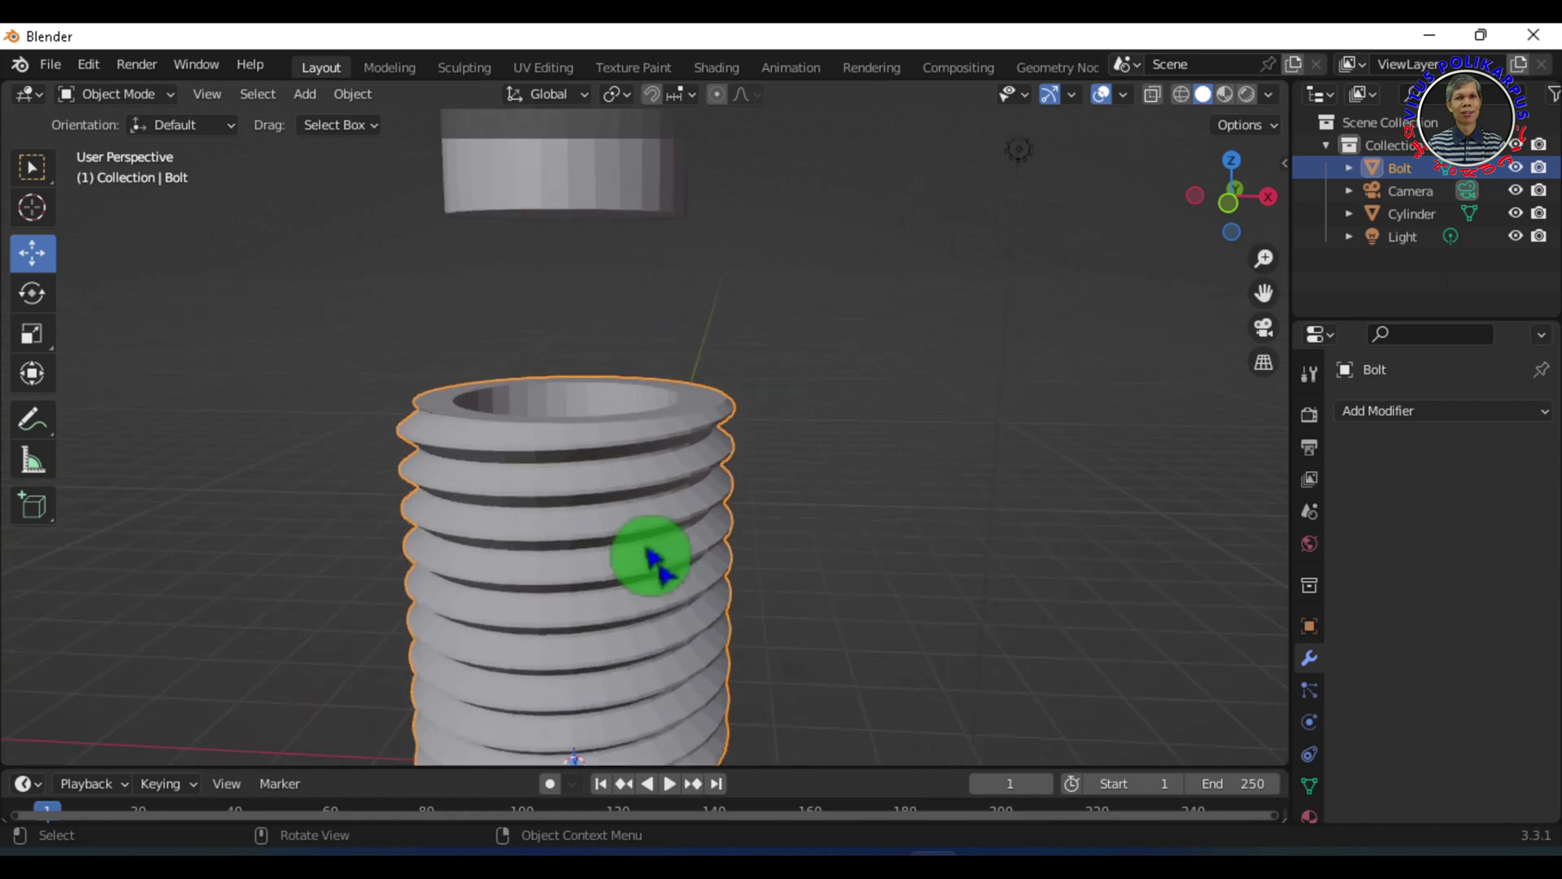
{"action": "scroll", "coordinate": [651, 558], "scroll_direction": "down", "scroll_amount": 2}
{"action": "scroll", "coordinate": [651, 558], "scroll_direction": "up", "scroll_amount": 1}
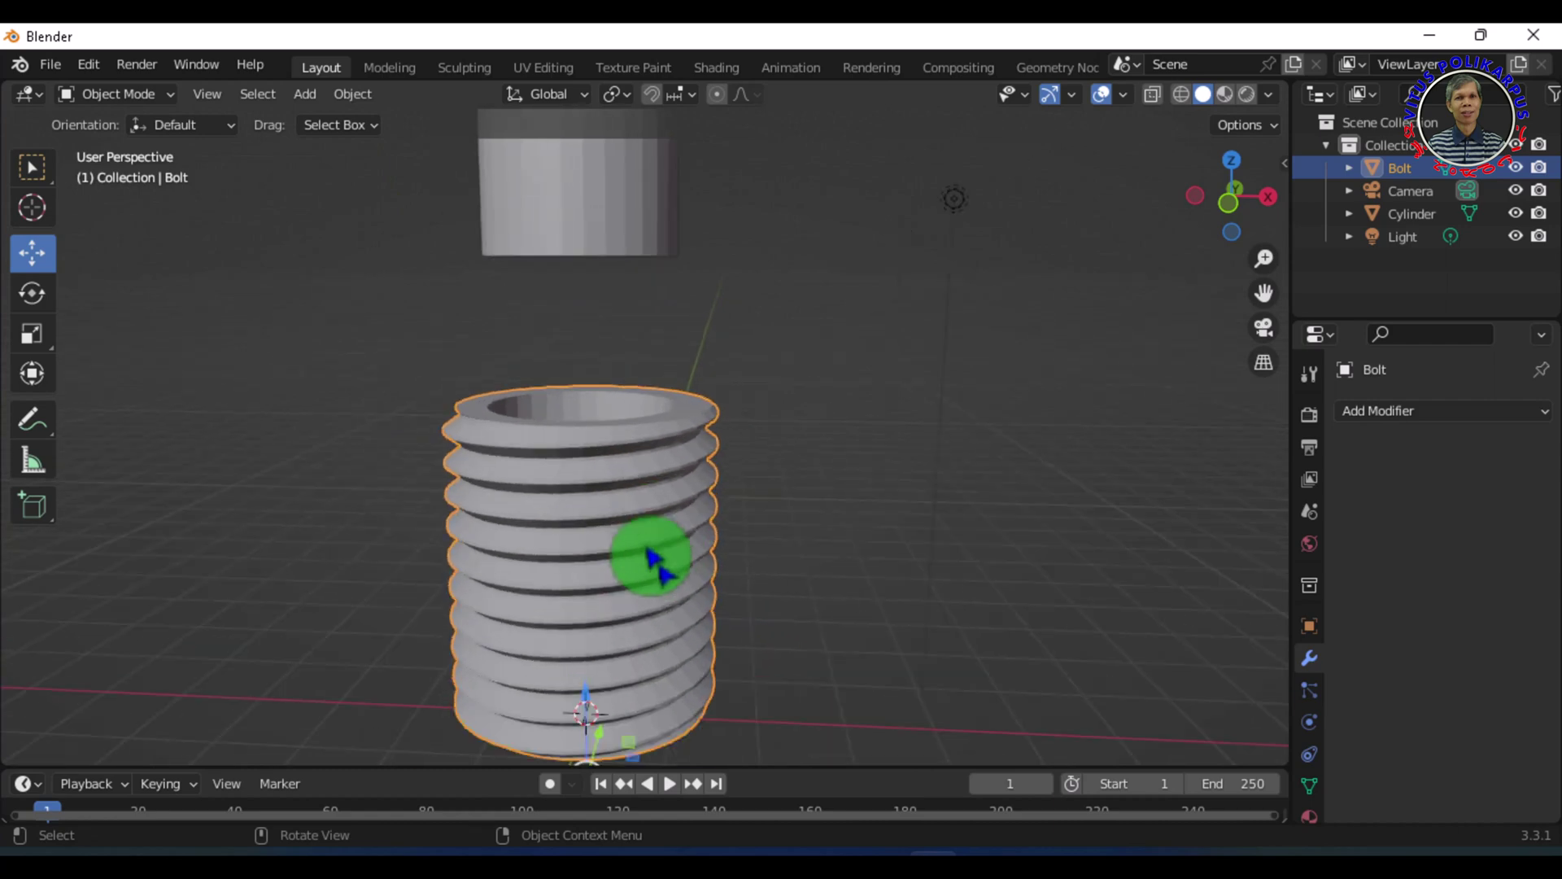
{"action": "middle_click_drag", "start_coordinate": [651, 557], "coordinate": [777, 498]}
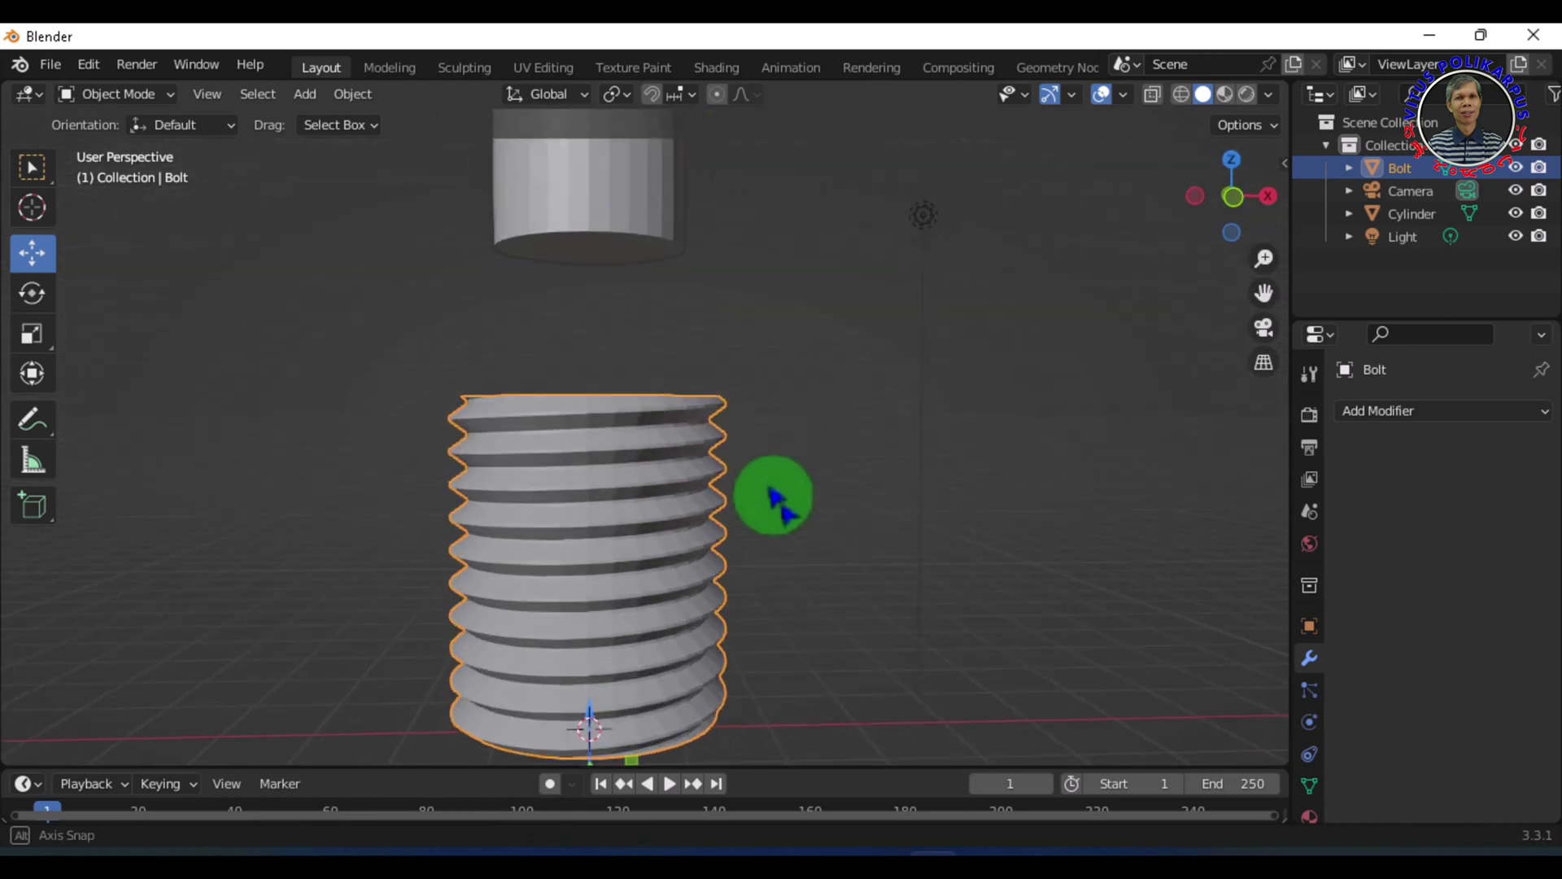
{"action": "scroll", "coordinate": [635, 586], "scroll_direction": "down", "scroll_amount": 2}
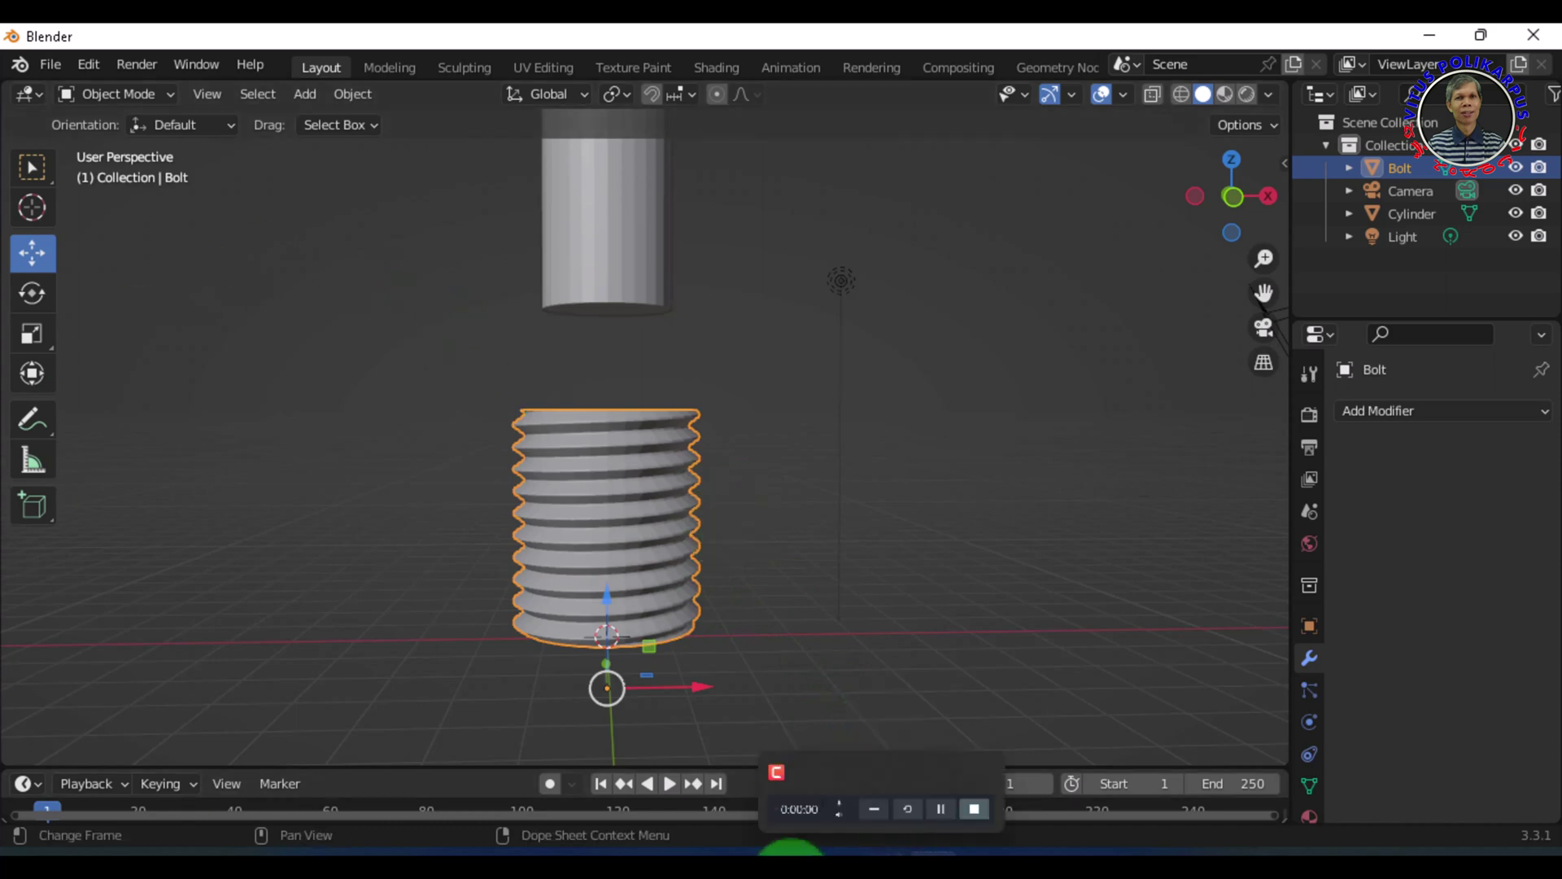
Step: Open the Blender files "Bagian dalam botol kaca" and "Body botol dan bagian dalam kaca" from the project folder and examine their threaded bottle necks
{"action": "left_click", "coordinate": [830, 851]}
{"action": "double_click", "coordinate": [305, 228]}
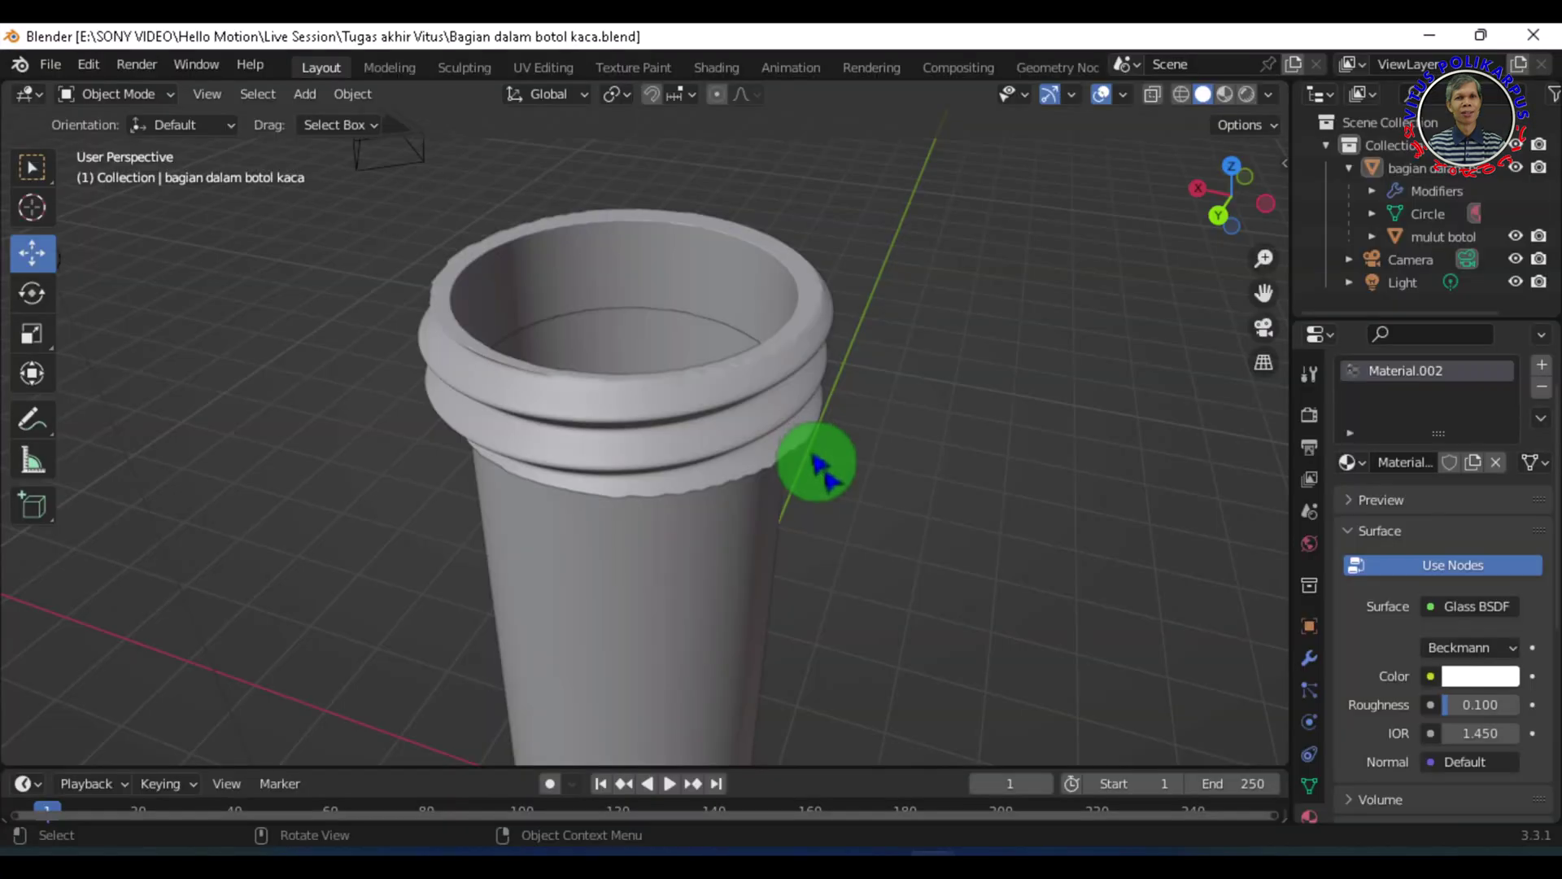
{"action": "middle_click_drag", "start_coordinate": [612, 431], "coordinate": [641, 384]}
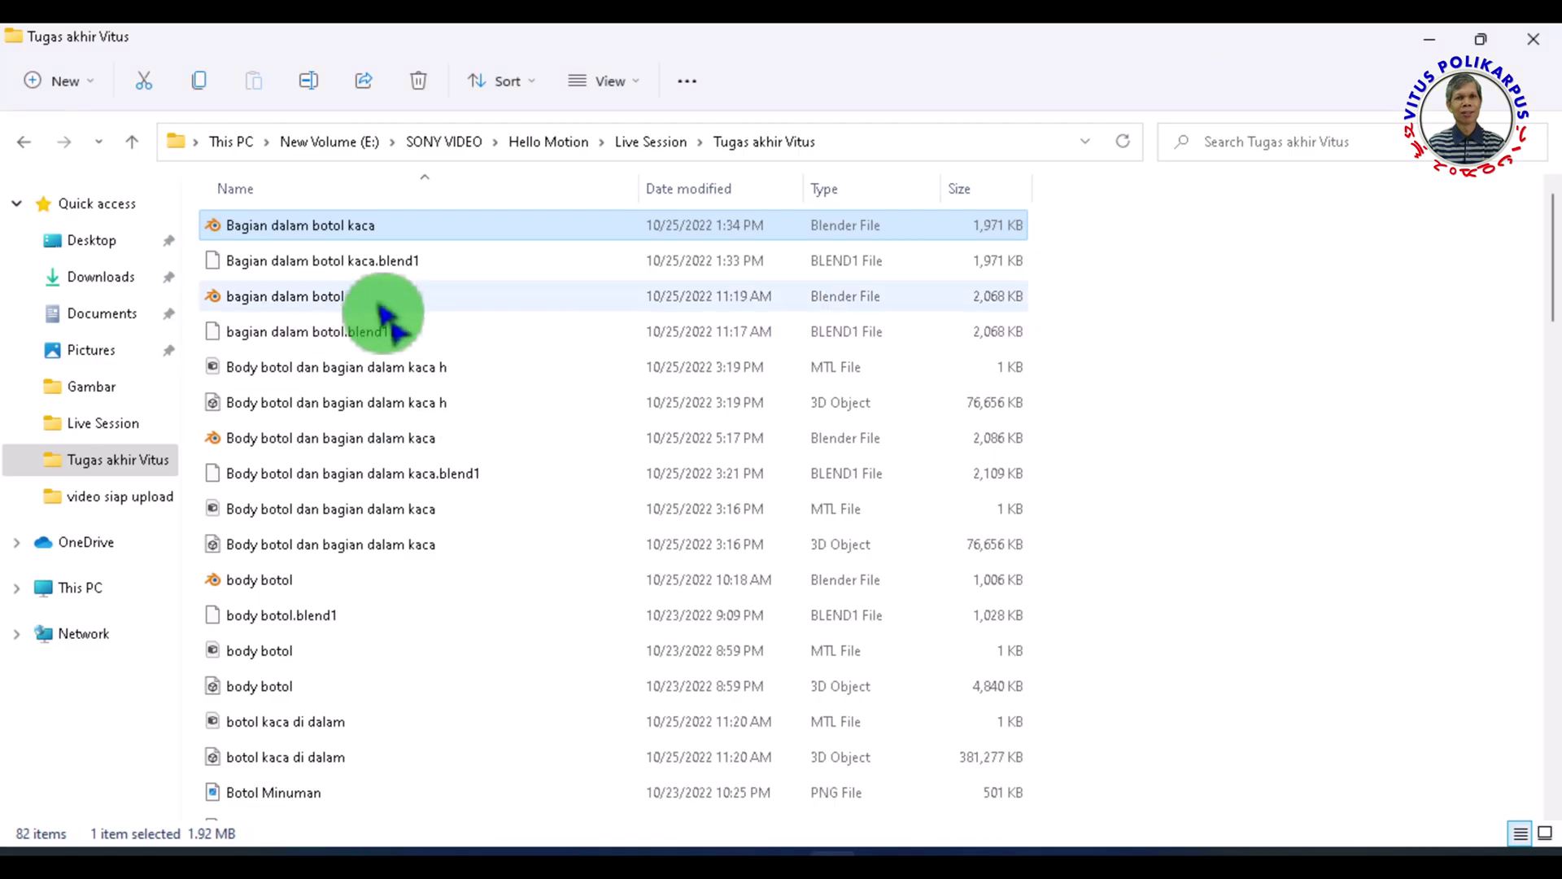
{"action": "double_click", "coordinate": [390, 321]}
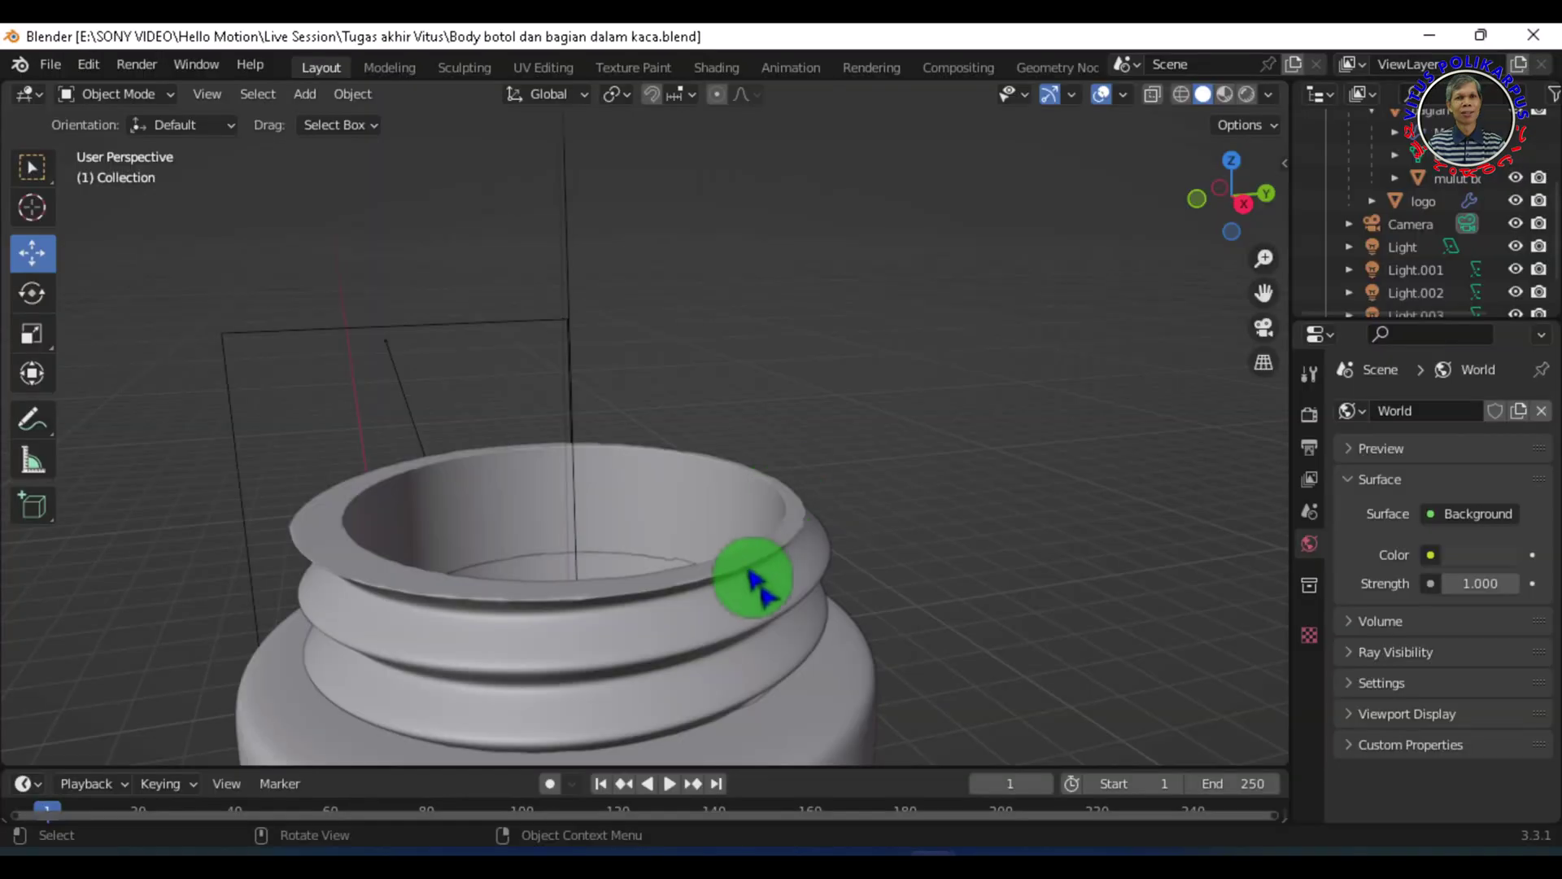
{"action": "left_click_drag", "start_coordinate": [1251, 311], "coordinate": [701, 419]}
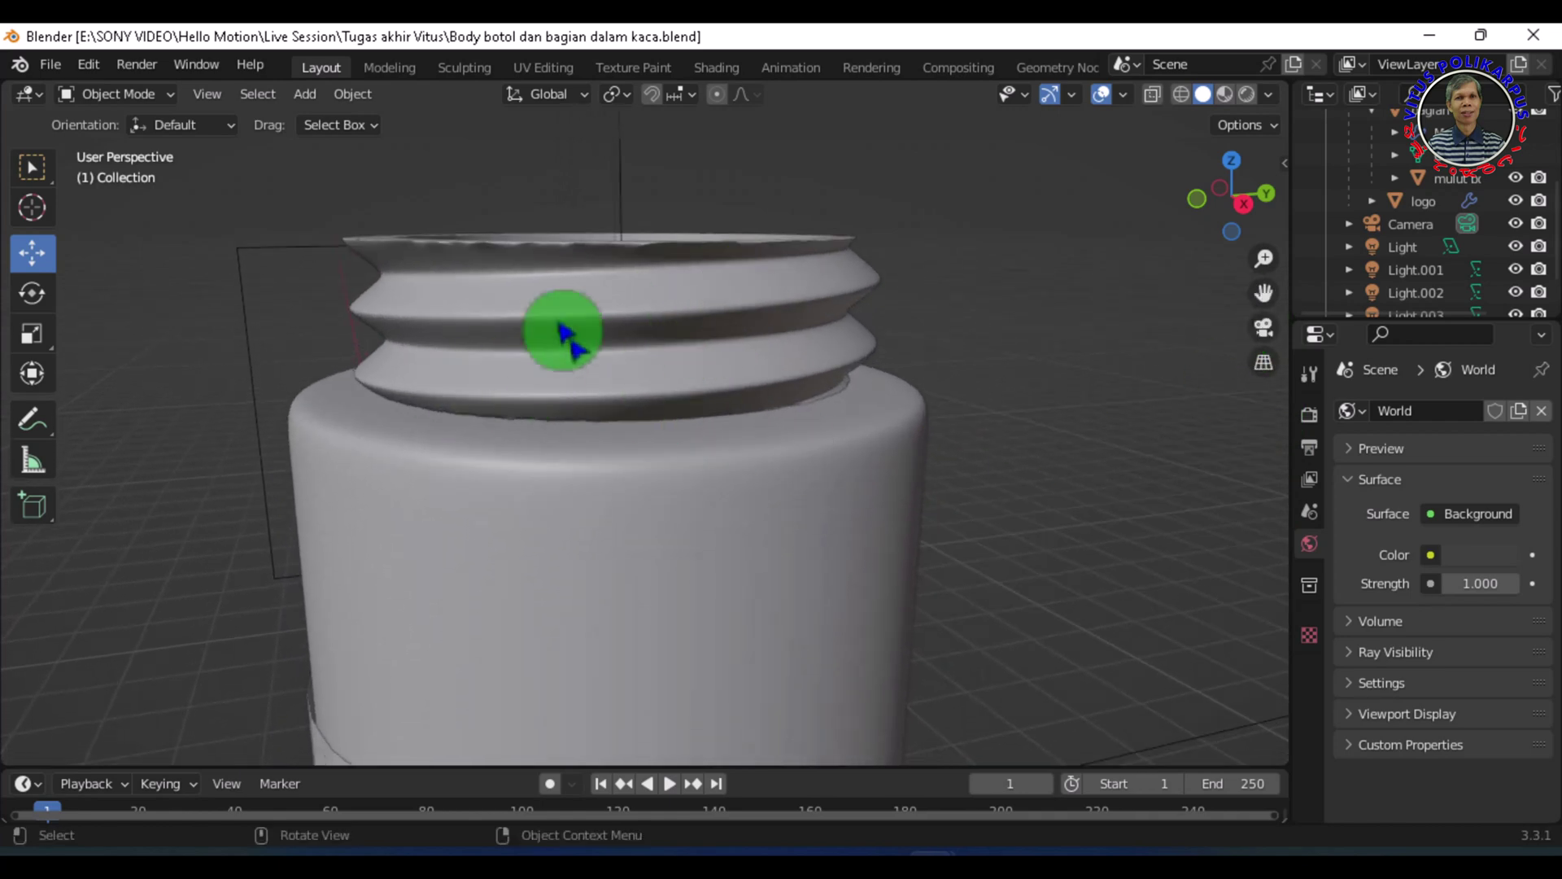